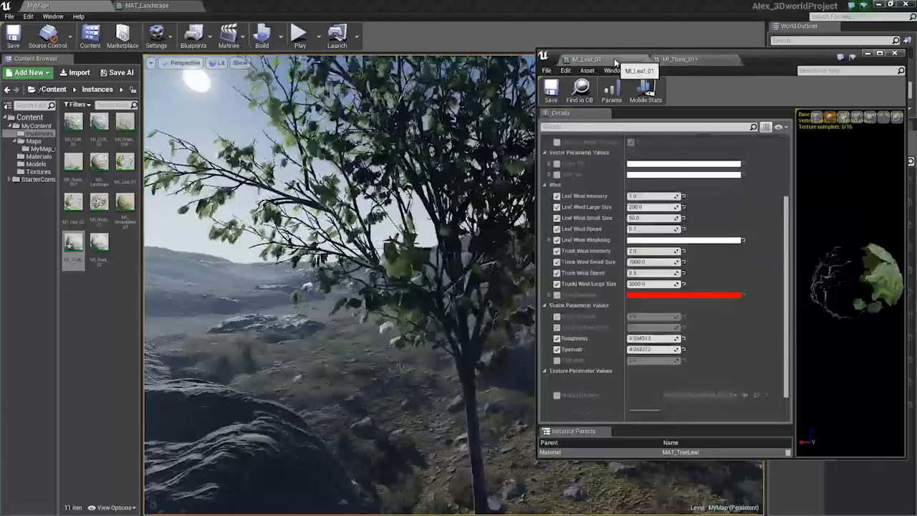
Set the trunk material instance's Trunk Wind Large Size to 2000 and close its editor
left_click(680, 60)
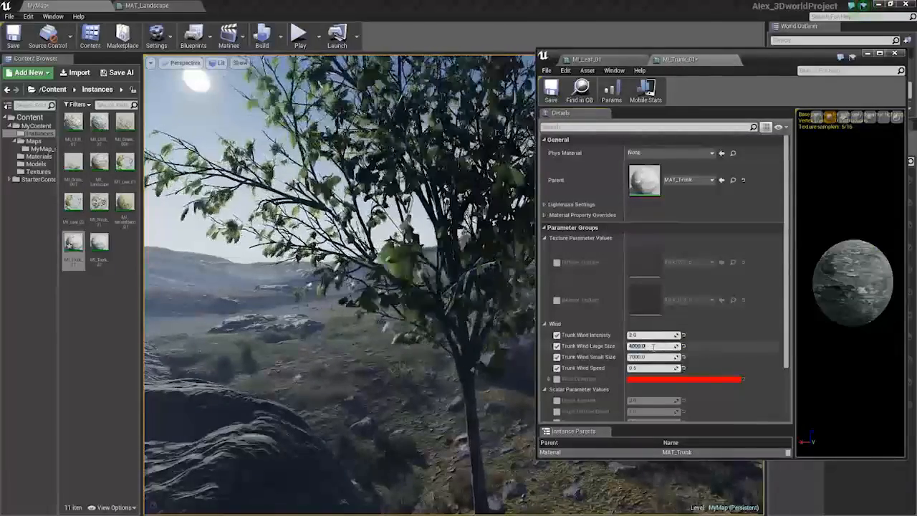
left_click(652, 346)
type("20000")
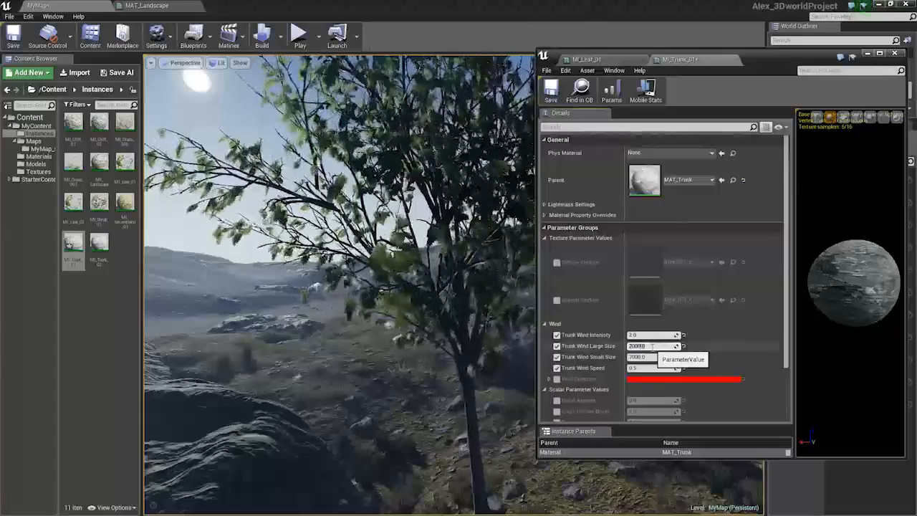
left_click(733, 60)
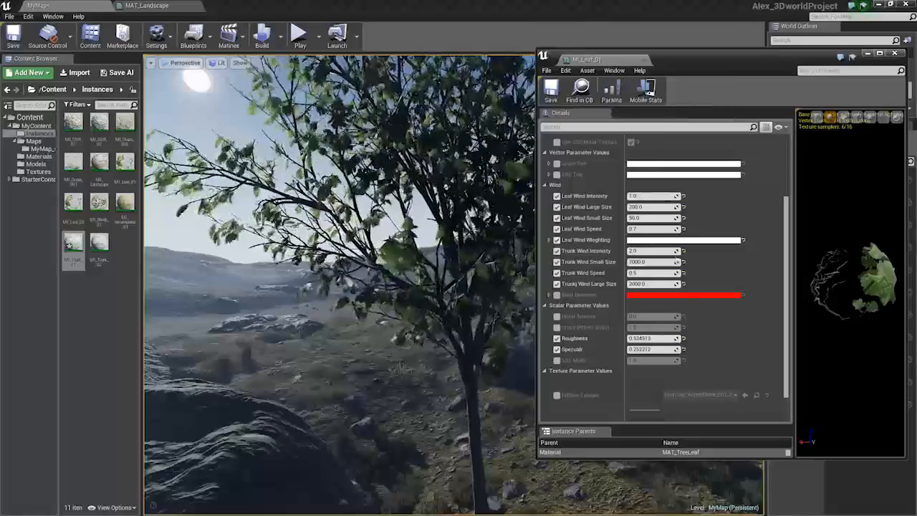
Set the leaf material instance's Leaf Wind Intensity to 0.3
left_click(655, 197)
type(".5")
key("Return")
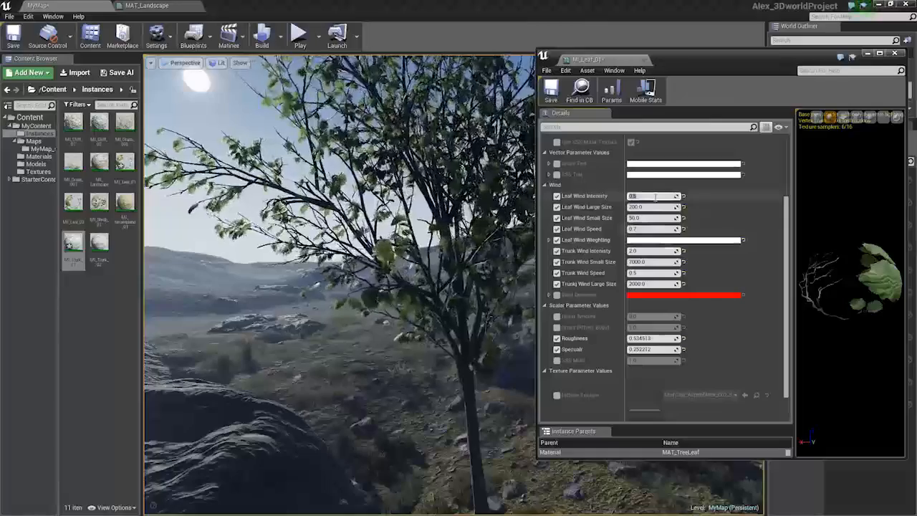
type(".2")
key("Return")
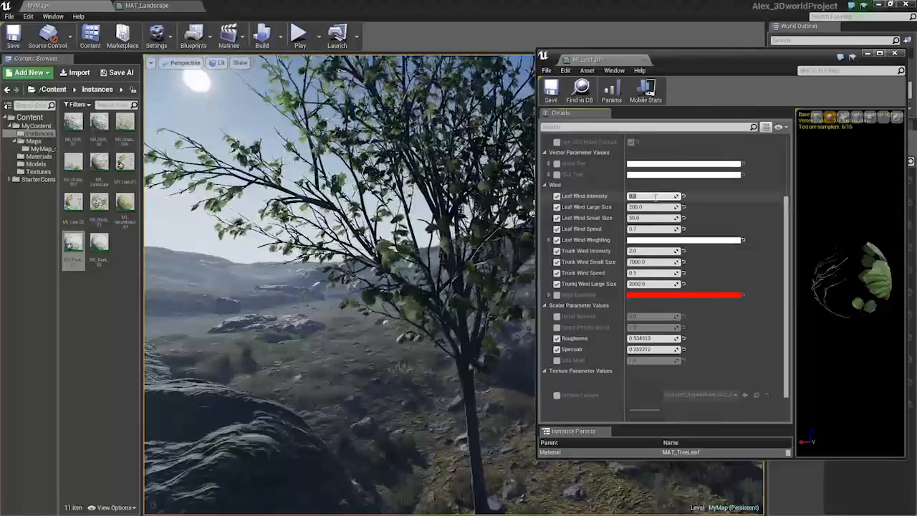
Fly around the tree in the viewport to watch its wind movement
left_click(643, 62)
key("s")
right_click_drag(487, 222, 413, 177)
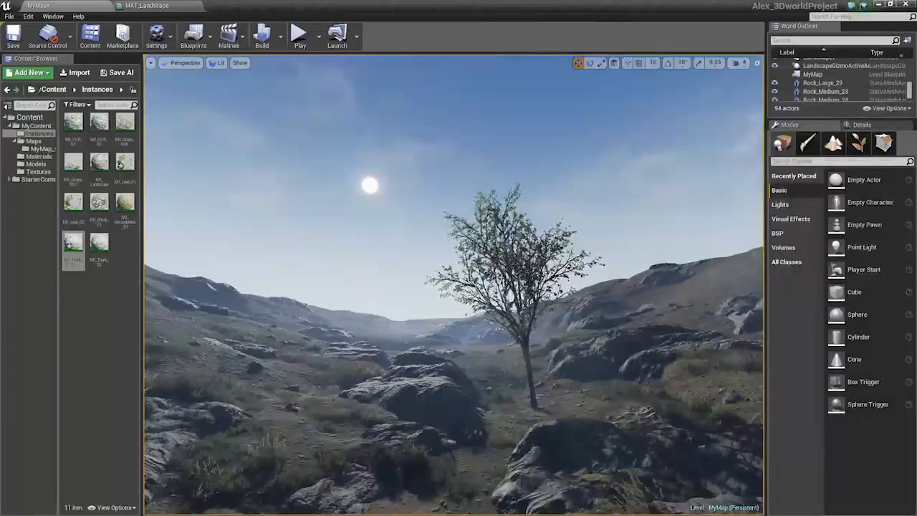
key("w")
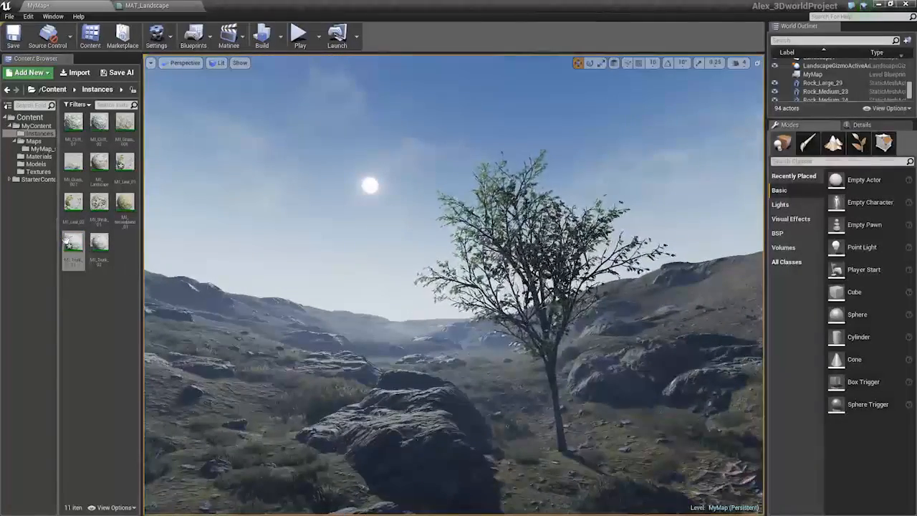
right_click_drag(460, 272, 531, 340)
key("w")
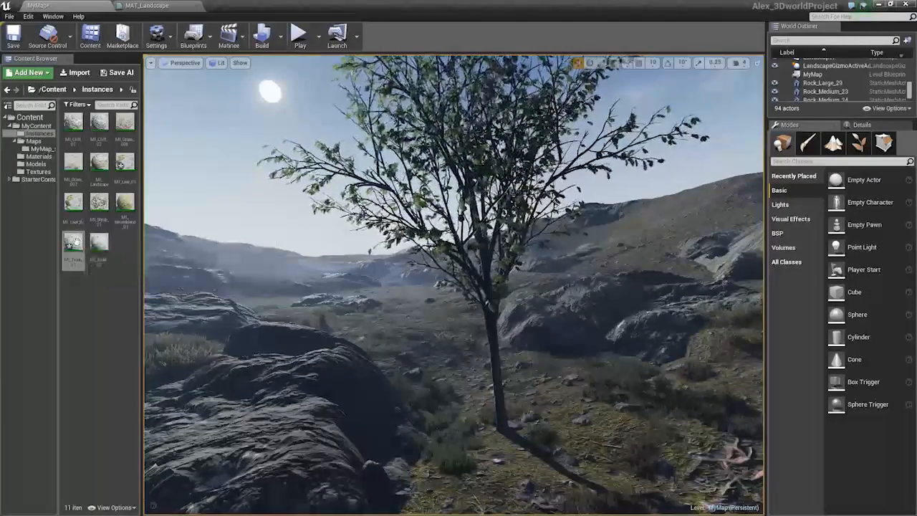
Reopen the trunk and leaf material instances and review the leaf's wind parameters beside the tree
double_click(74, 241)
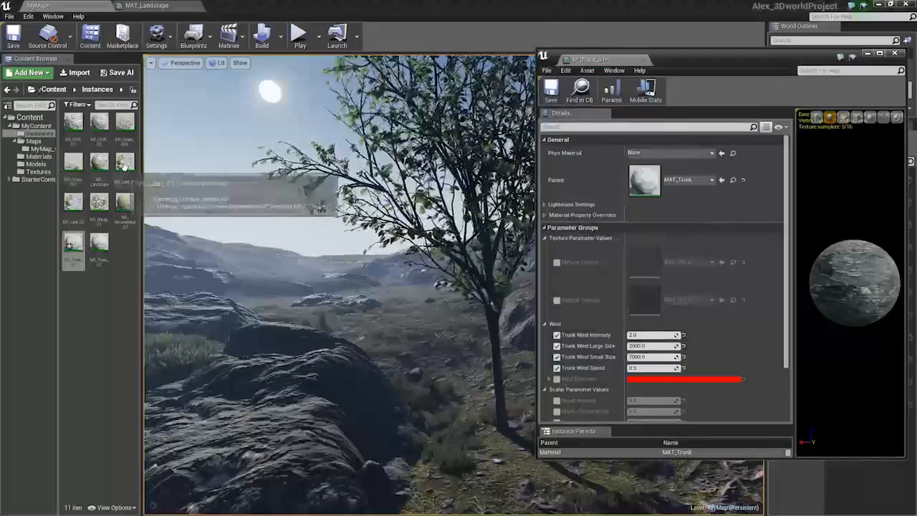
double_click(123, 165)
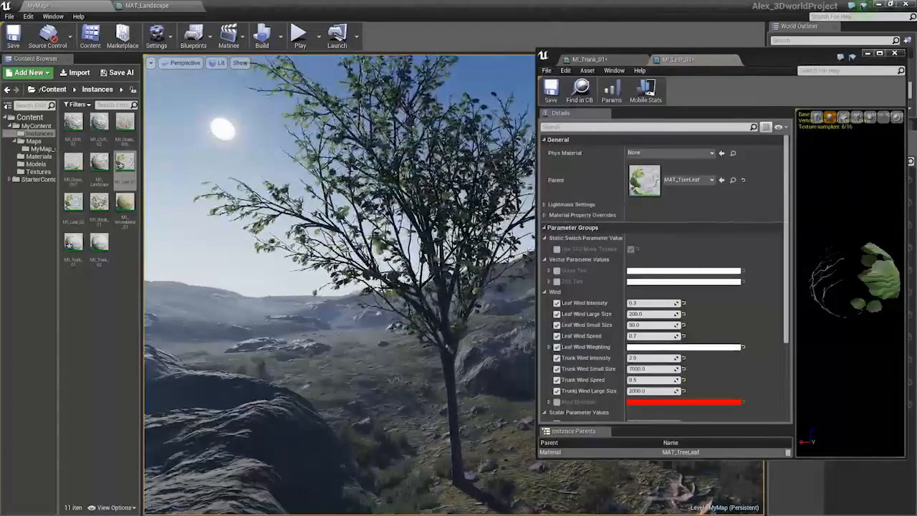
right_click_drag(340, 287, 375, 297)
key("s")
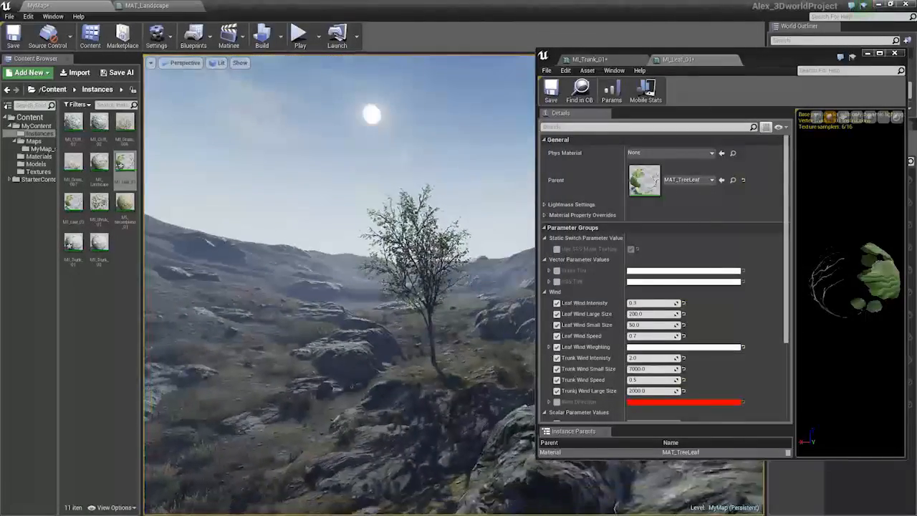
key("w")
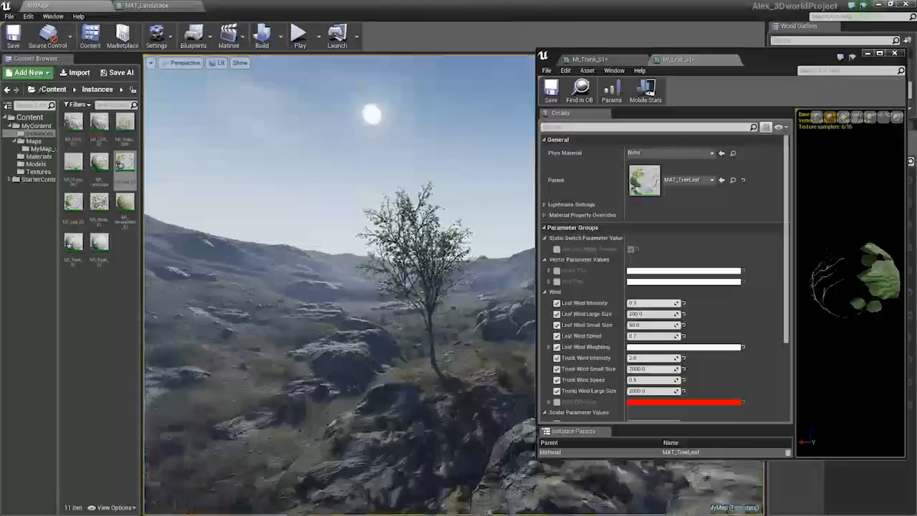
key("w")
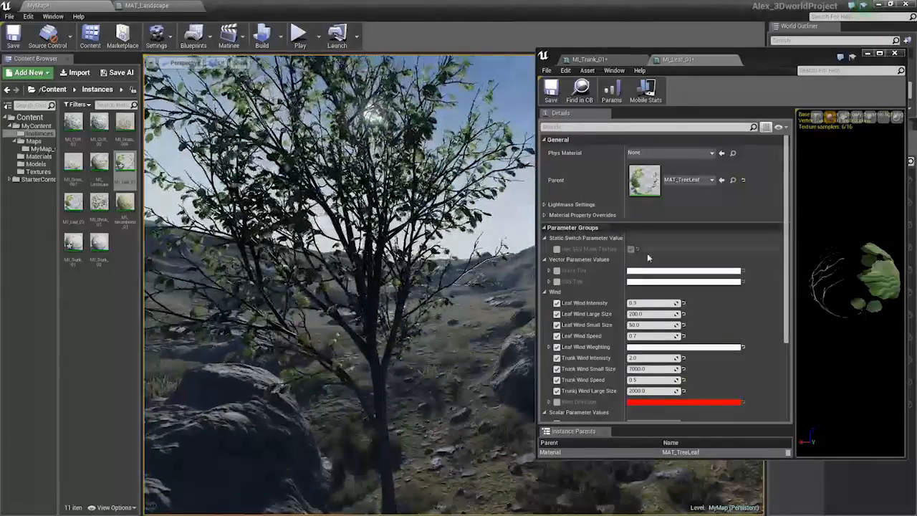
scroll(683, 265, "down", 3)
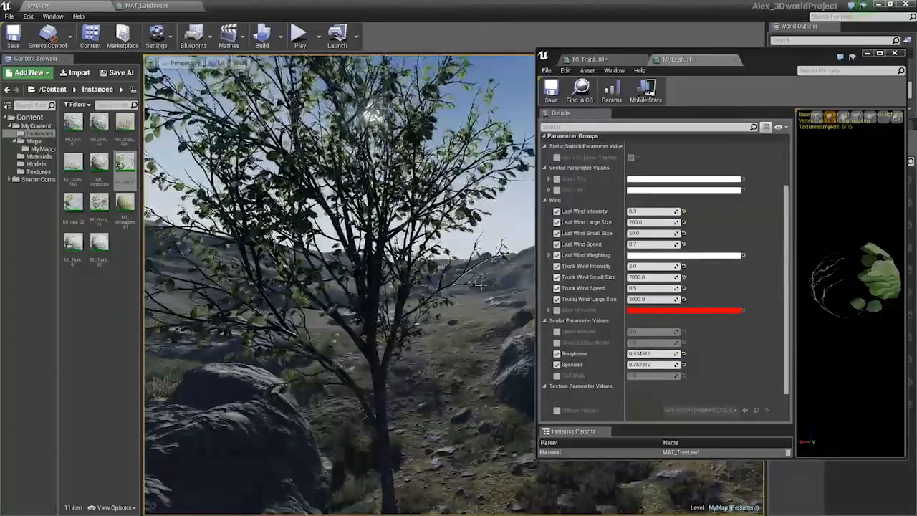
scroll(648, 395, "down", 2)
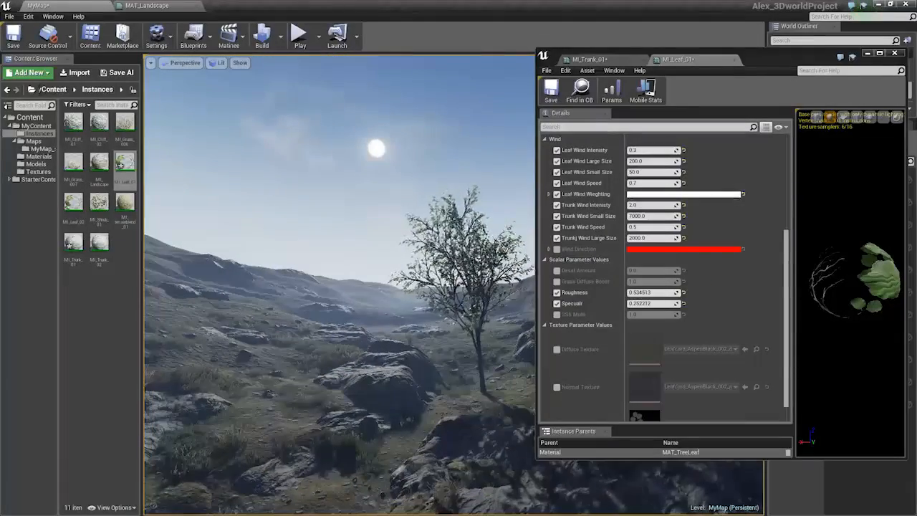
Close both material instance editors and save the modified assets
left_click(732, 60)
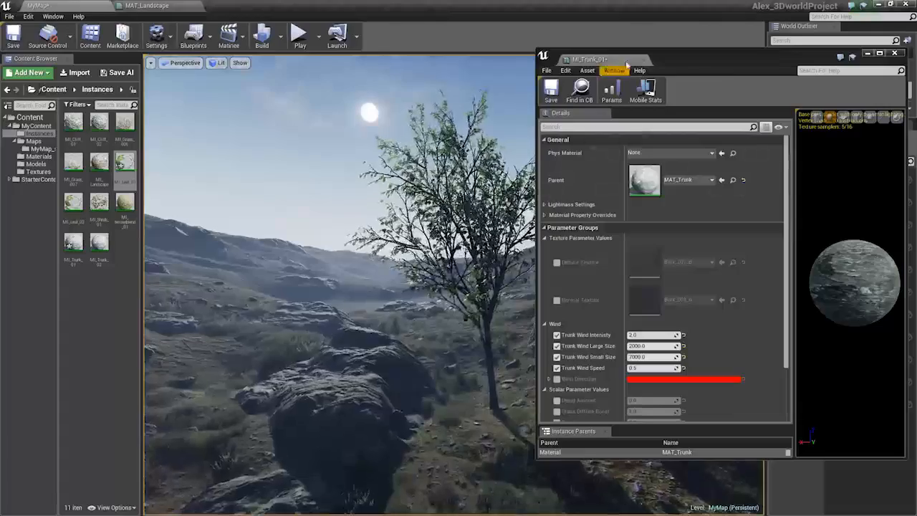
left_click(627, 63)
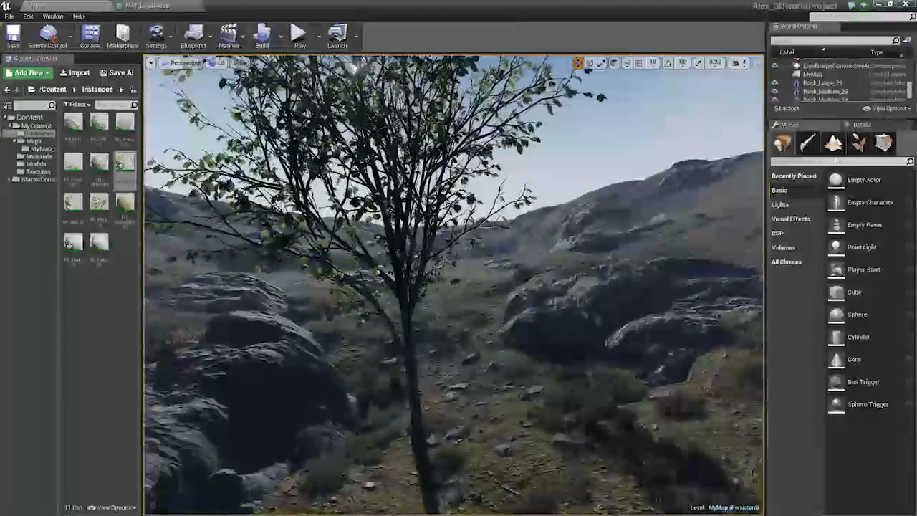
left_click(858, 144)
right_click_drag(485, 299, 463, 362)
key("ctrl+s")
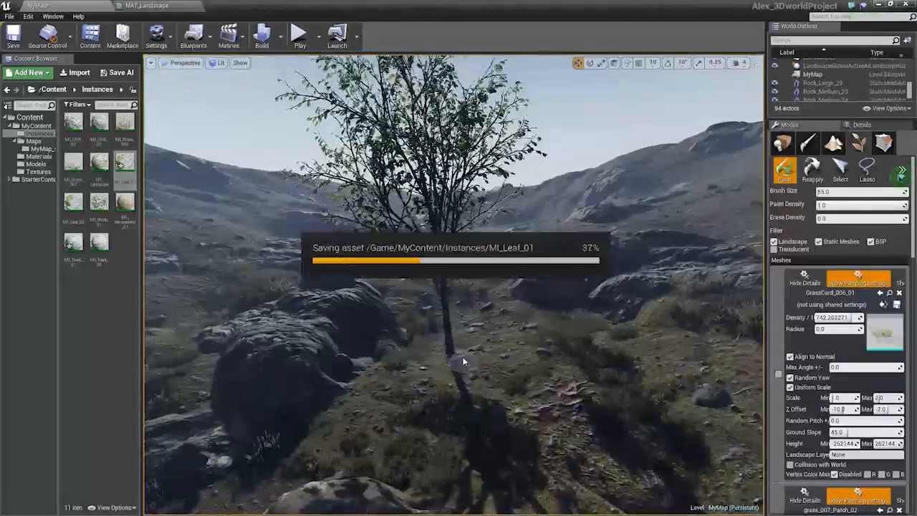
In Foliage mode, erase the existing tree and paint a new tree on the valley floor
left_click(448, 346, "shift")
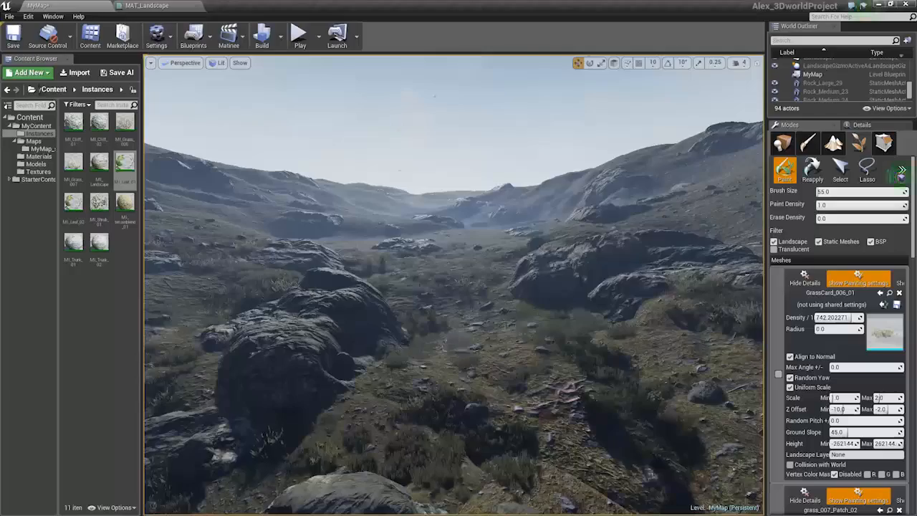
left_click(517, 321)
left_click(521, 322, "shift")
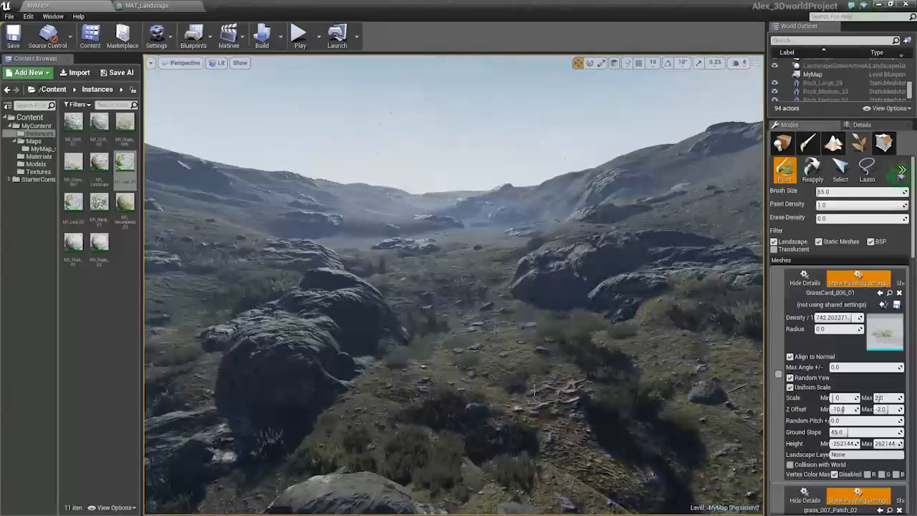
mouse_move(533, 389)
left_mouse_down()
mouse_move(538, 377)
mouse_move(520, 384)
left_mouse_up()
key("w")
mouse_move(530, 393)
right_mouse_down()
mouse_move(474, 207)
mouse_move(528, 244)
right_mouse_up()
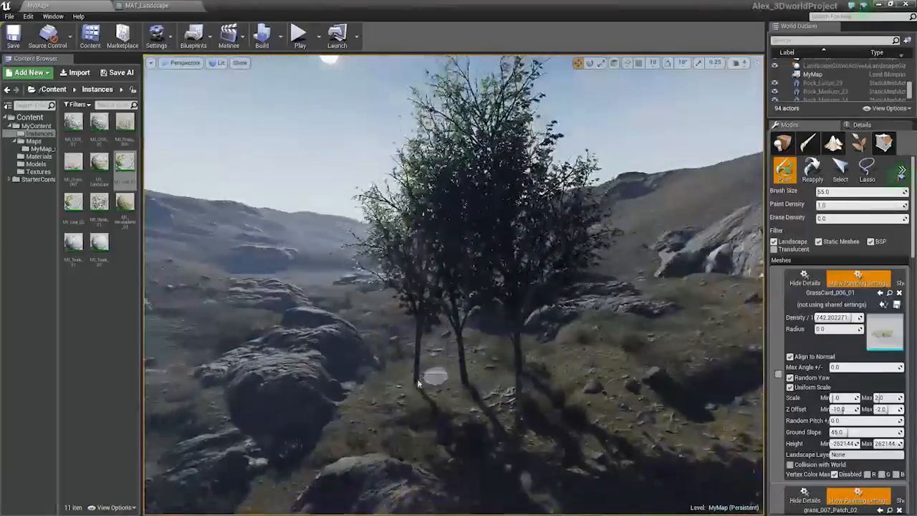
left_click_drag(429, 375, 440, 378, "shift")
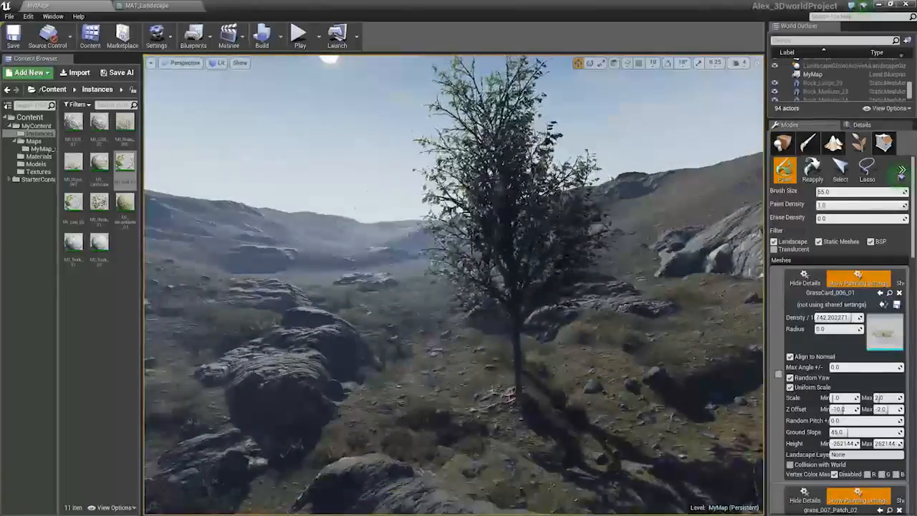
Erase the newly painted tree and undo the erasure
key("w")
right_click_drag(526, 380, 493, 342)
key("w")
key("s")
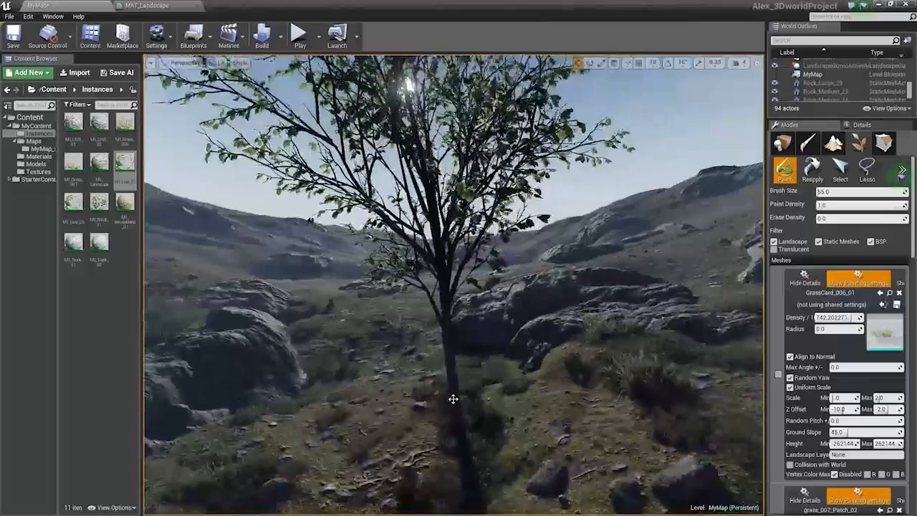
left_click(453, 415, "shift")
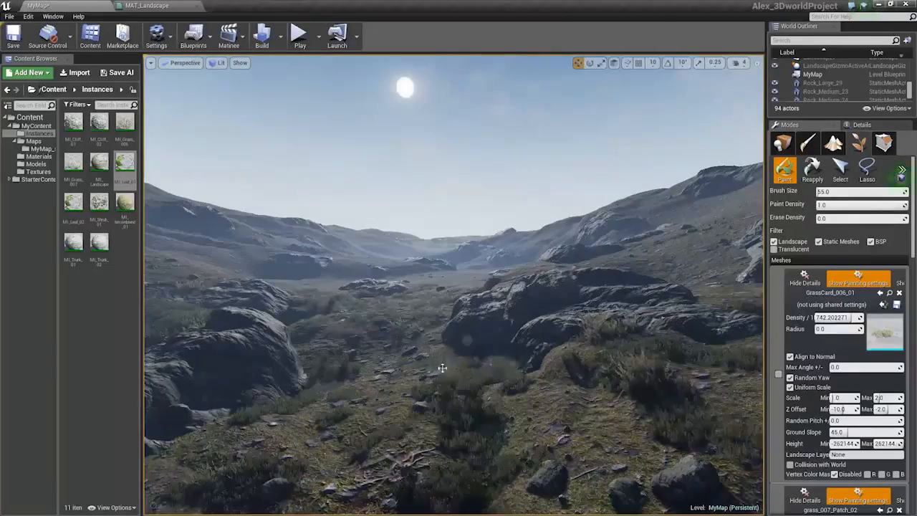
key("ctrl+z")
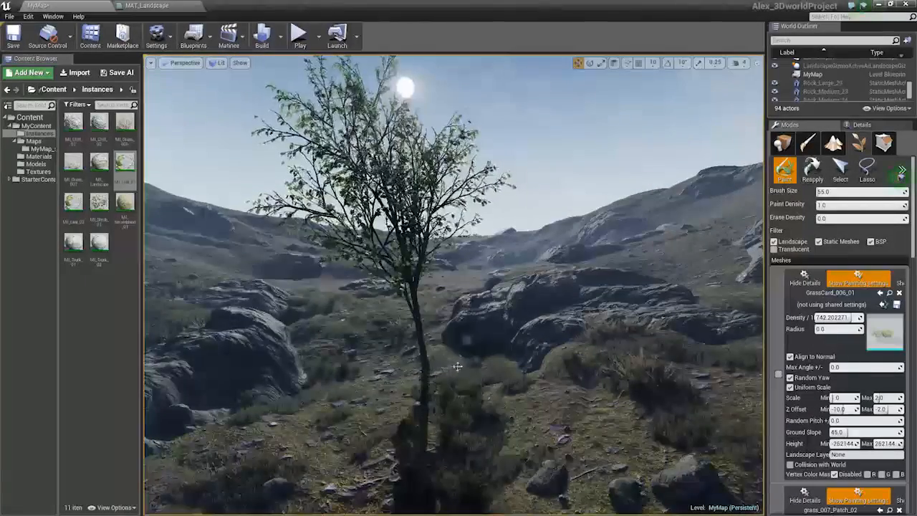
Fly across the landscape to pick an area for new trees
key("w")
mouse_move(454, 368)
right_mouse_down()
mouse_move(274, 293)
mouse_move(275, 312)
right_mouse_up()
key("s")
key("w")
left_click(510, 399, "shift")
key("s")
mouse_move(513, 401)
right_mouse_down()
mouse_move(477, 397)
mouse_move(692, 399)
right_mouse_up()
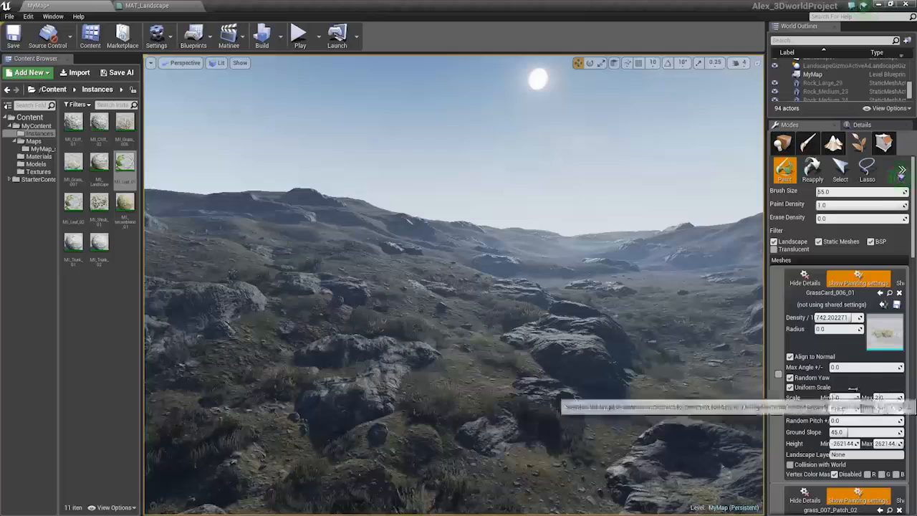
Collapse the grass and rock foliage entries and set AlderBlack_04's density to 50 and scale range 0.2 to 0.35
left_click(804, 280)
left_click(806, 327)
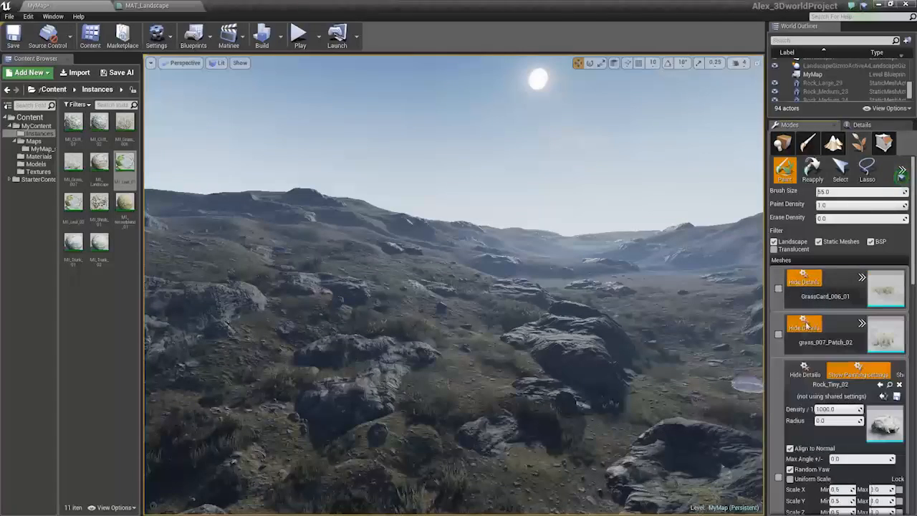
left_click(803, 374)
scroll(908, 457, "down", 10)
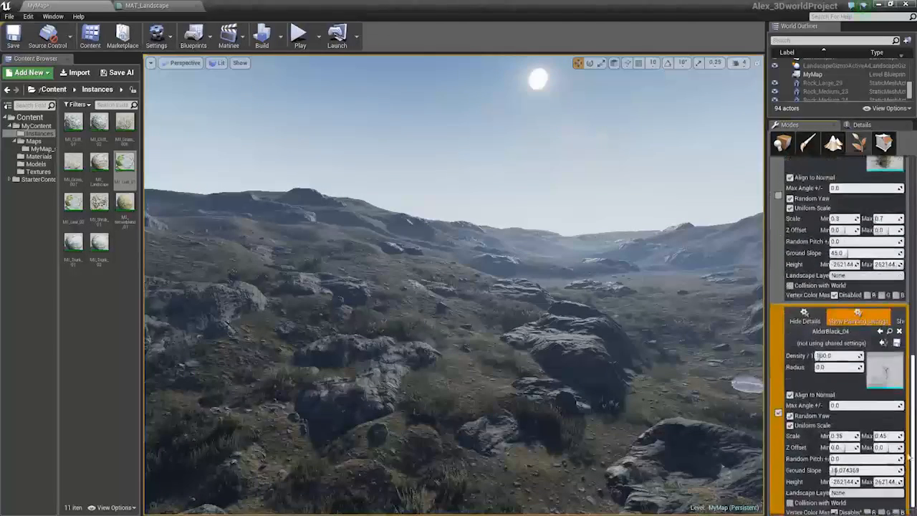
mouse_move(908, 457)
left_mouse_down()
mouse_move(909, 407)
mouse_move(910, 462)
left_mouse_up()
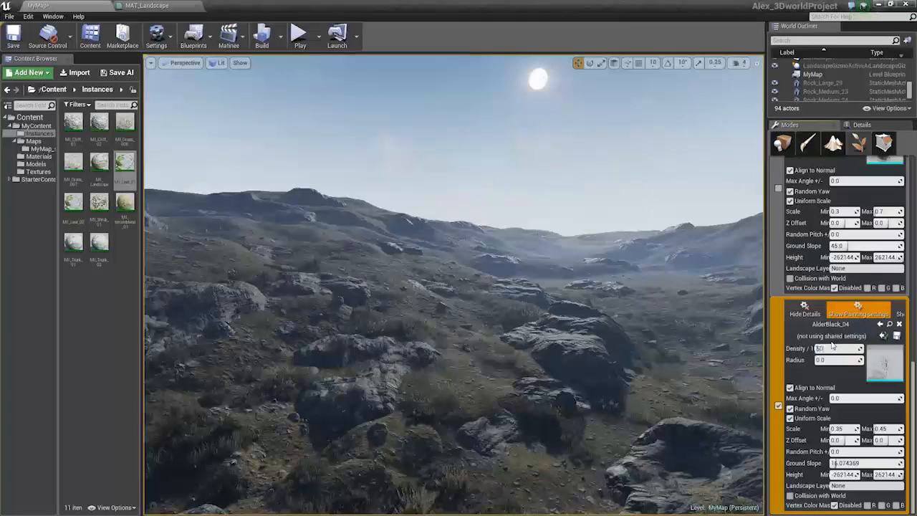
right_click_drag(688, 387, 715, 382)
key("ctrl+s")
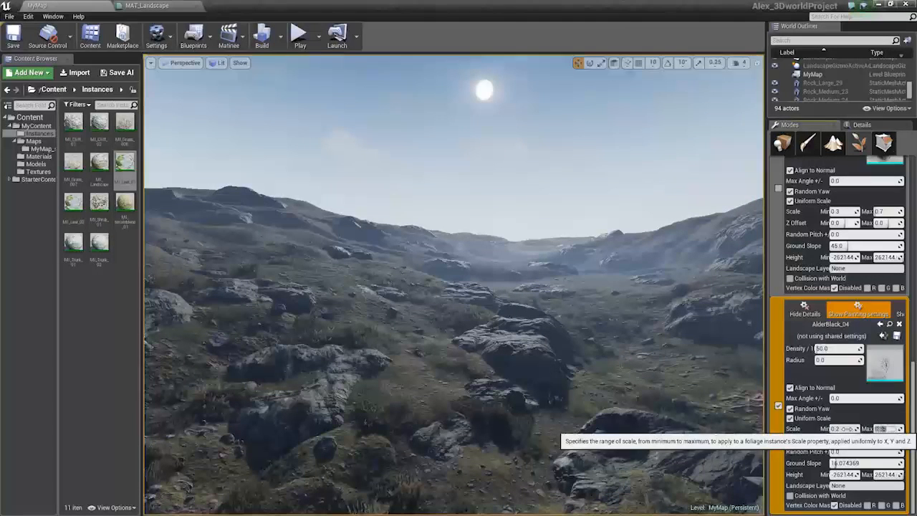
Paint two alder trees on the distant hillside
left_click(351, 286)
left_click(308, 254)
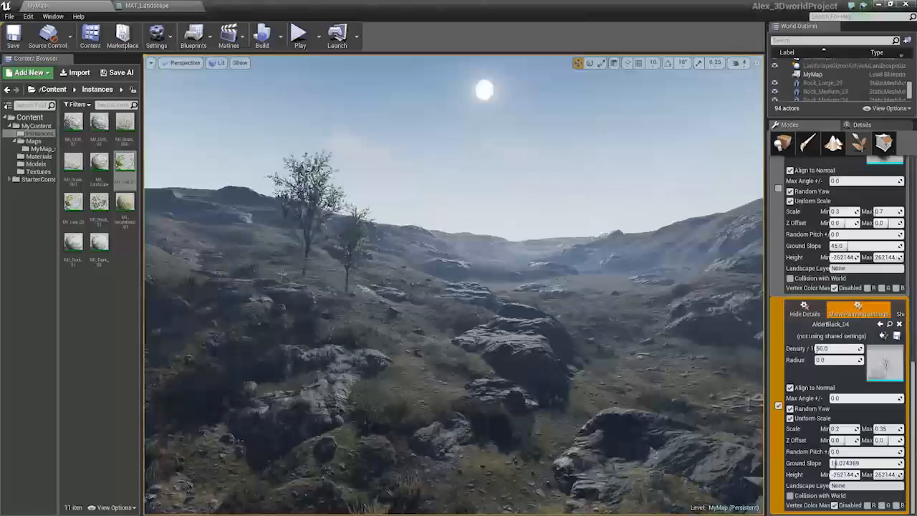
key("w")
right_click_drag(308, 255, 232, 243)
key("w")
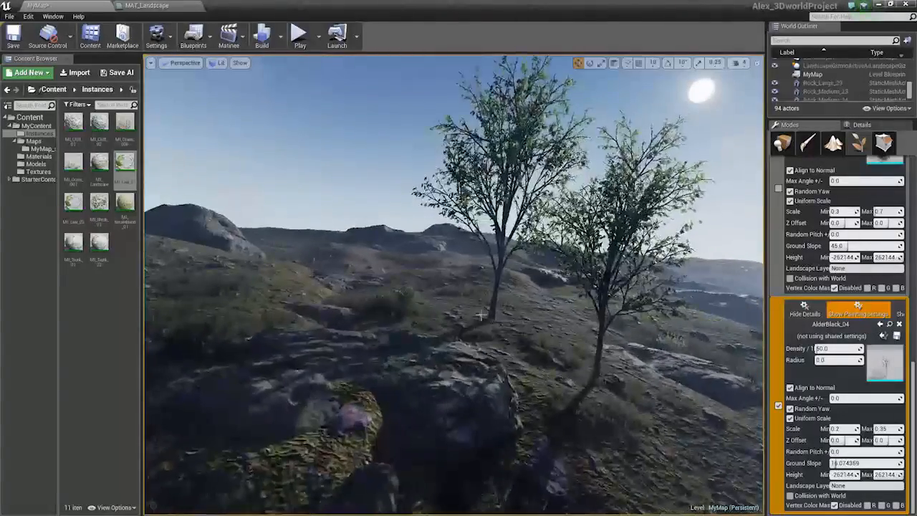
Erase the painted alder trees and turn off Random Yaw for AlderBlack_04
left_click(501, 315, "shift")
left_click(606, 383, "shift")
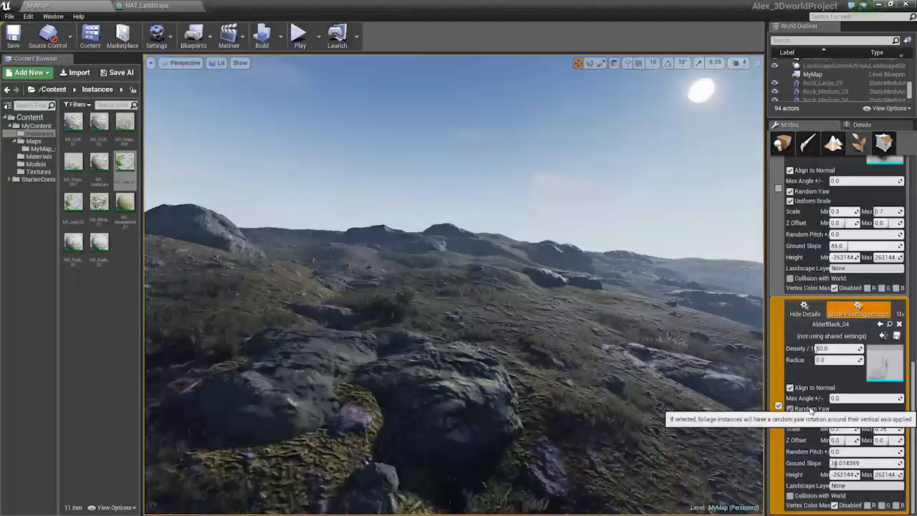
Paint two alder trees near the rocks and undo both paintings
left_click(470, 313)
left_click(506, 322)
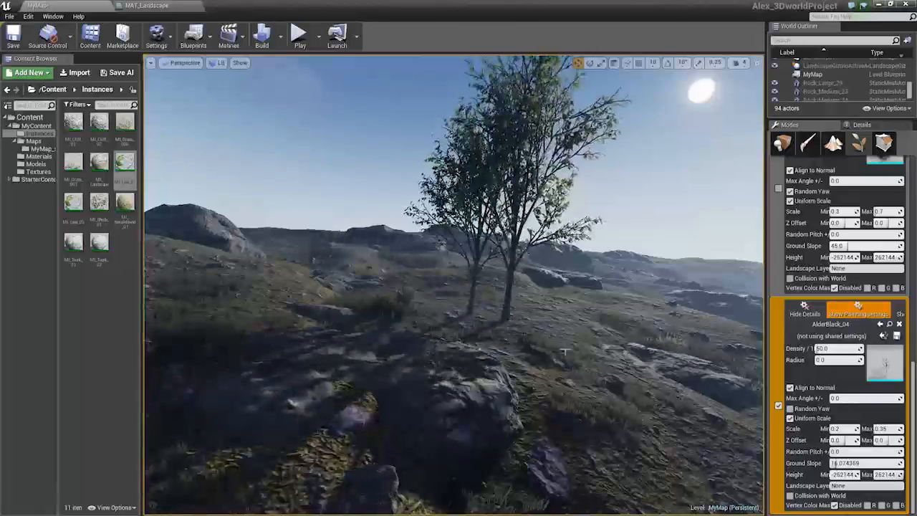
key("ctrl+z")
key("ctrl+z")
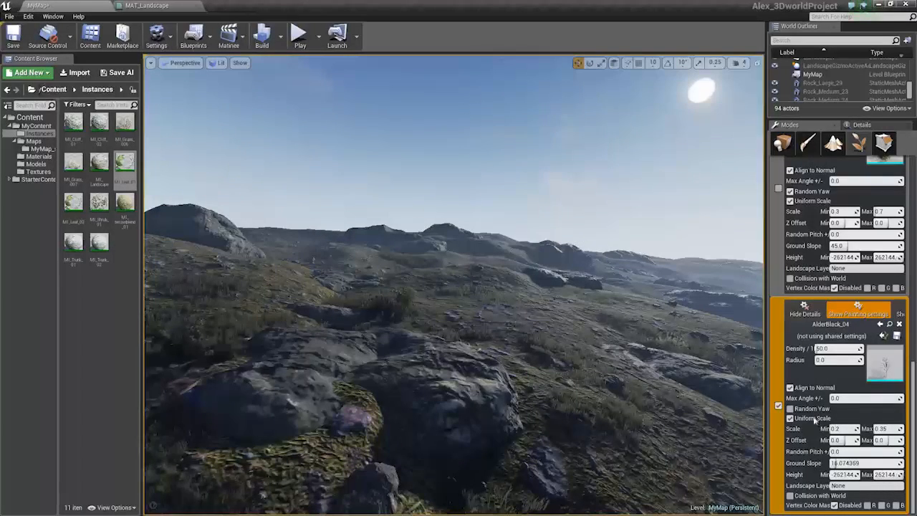
Turn Random Yaw back on and enable Align to Normal for AlderBlack_04
left_click(790, 387)
left_click(790, 408)
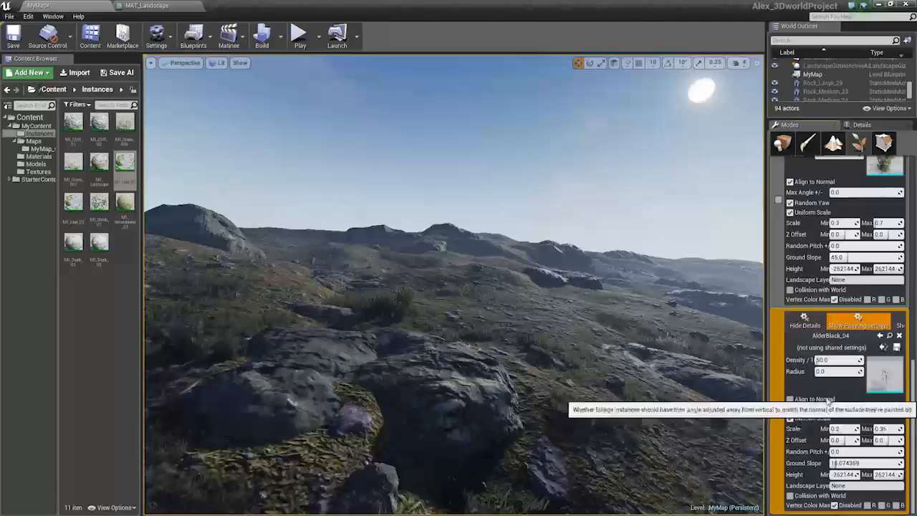
left_click(828, 399)
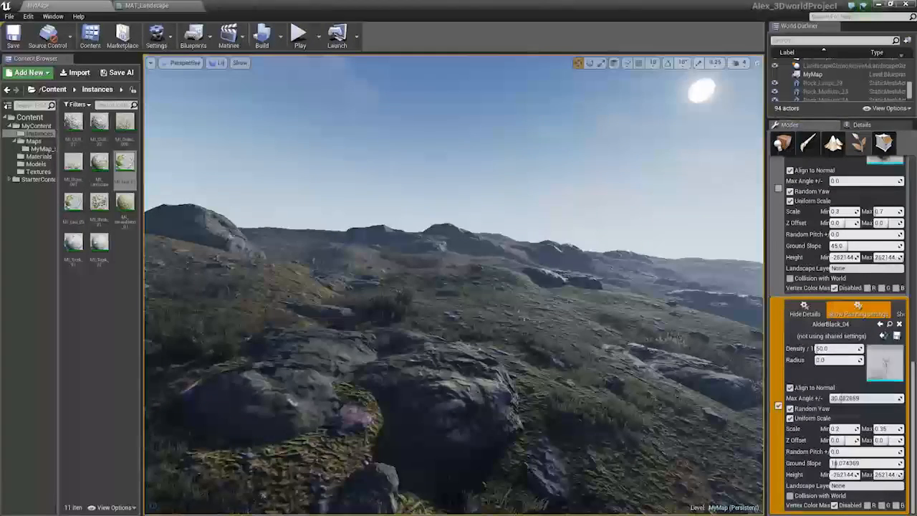
Paint an alder tree near the rocks and undo it
left_click(517, 311)
left_click(517, 311)
key("ctrl+z")
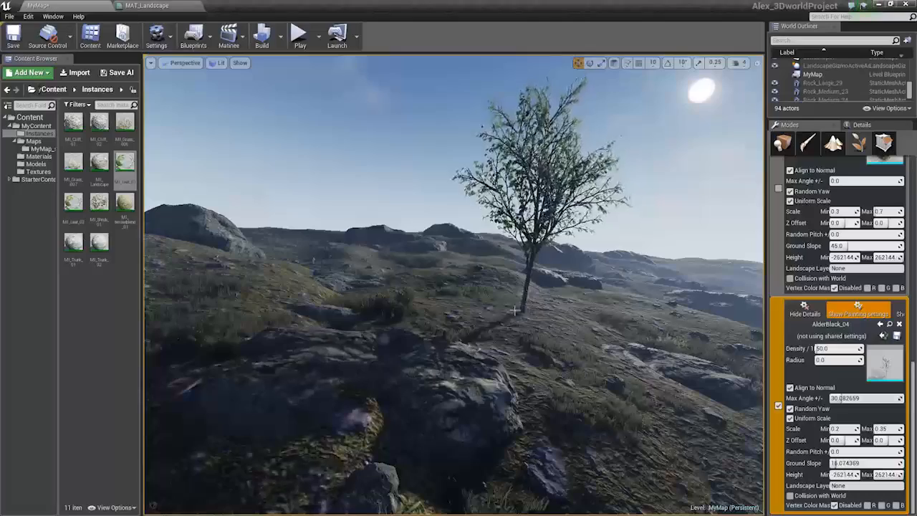
key("ctrl+z")
Turn off Align to Normal for AlderBlack_04 and paint two alder trees on the hillside
left_click(817, 387)
left_click(440, 311)
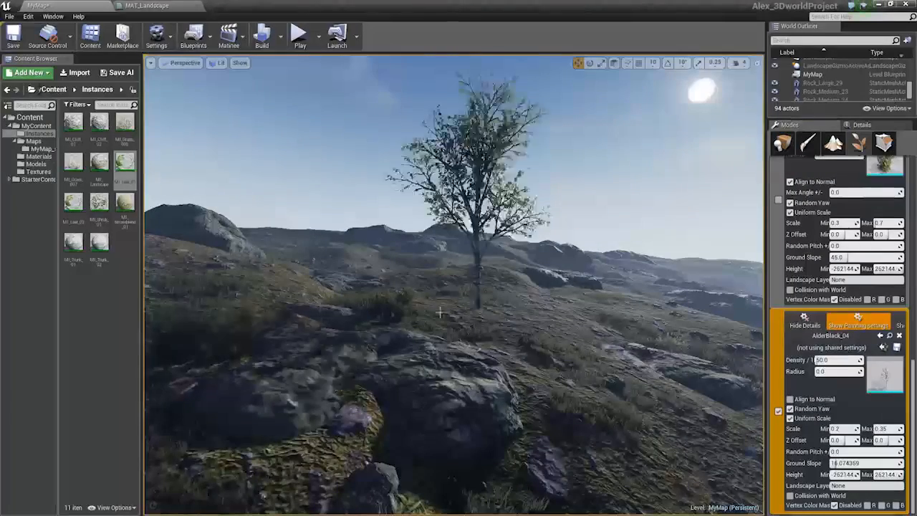
left_click(432, 325)
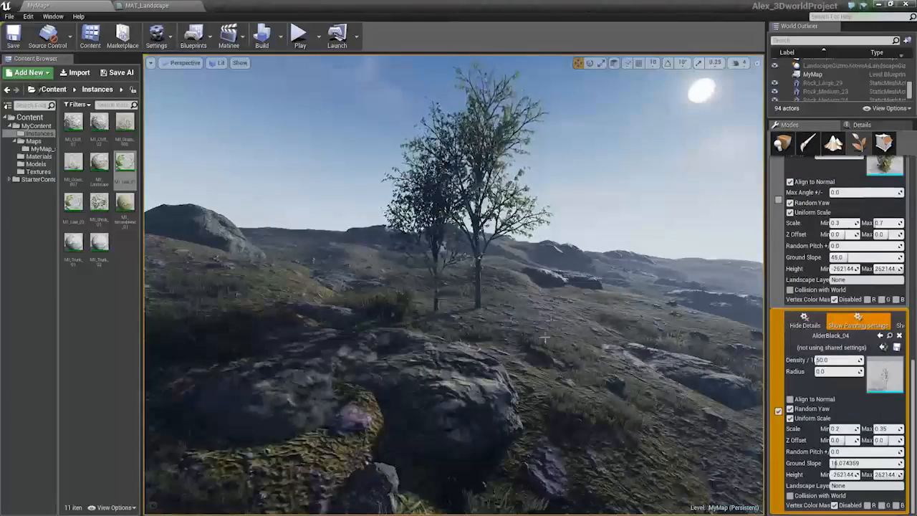
Add the AlderBlack_03 mesh from the Models folder as a new foliage type
key("s")
mouse_move(544, 338)
right_mouse_down()
mouse_move(588, 315)
mouse_move(611, 283)
mouse_move(552, 355)
right_mouse_up()
key("w")
left_click(380, 401, "shift")
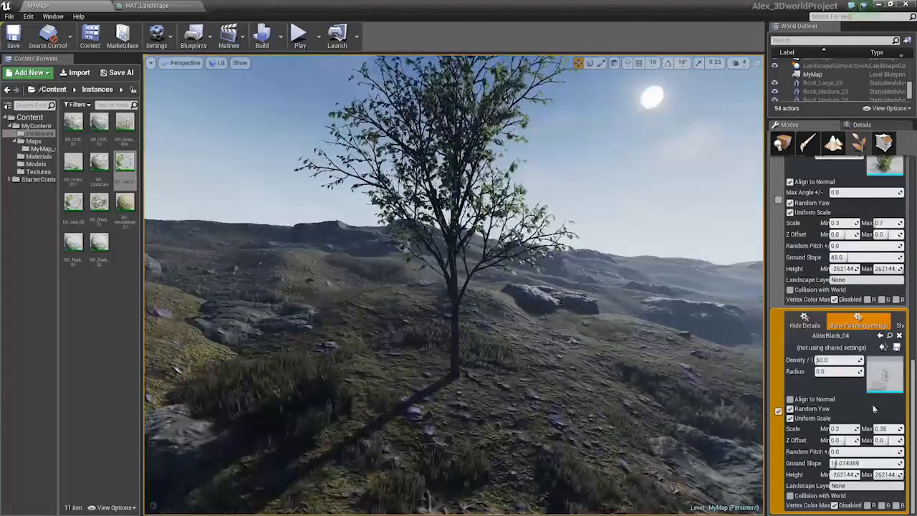
left_click(36, 164)
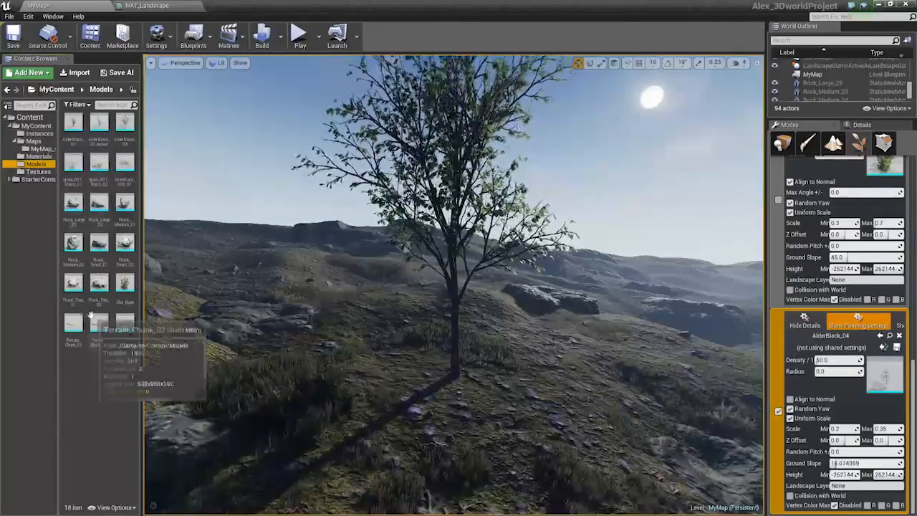
left_click_drag(73, 123, 855, 428)
scroll(830, 430, "down", 3)
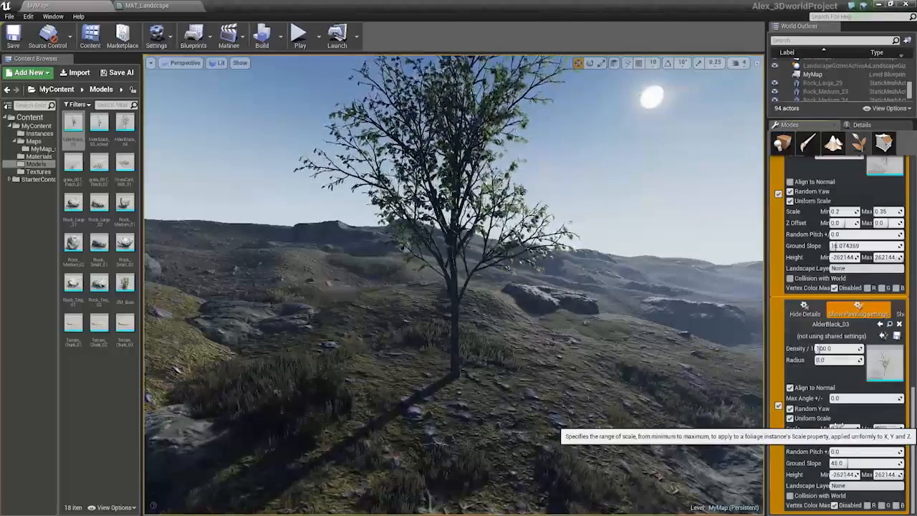
Turn off Align to Normal for AlderBlack_03 and set its density to 44
left_click(790, 387)
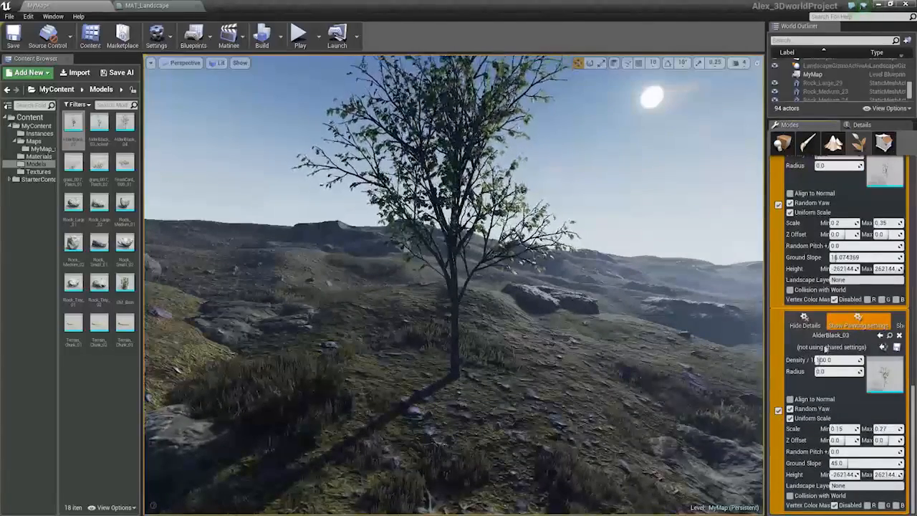
scroll(825, 349, "up", 2)
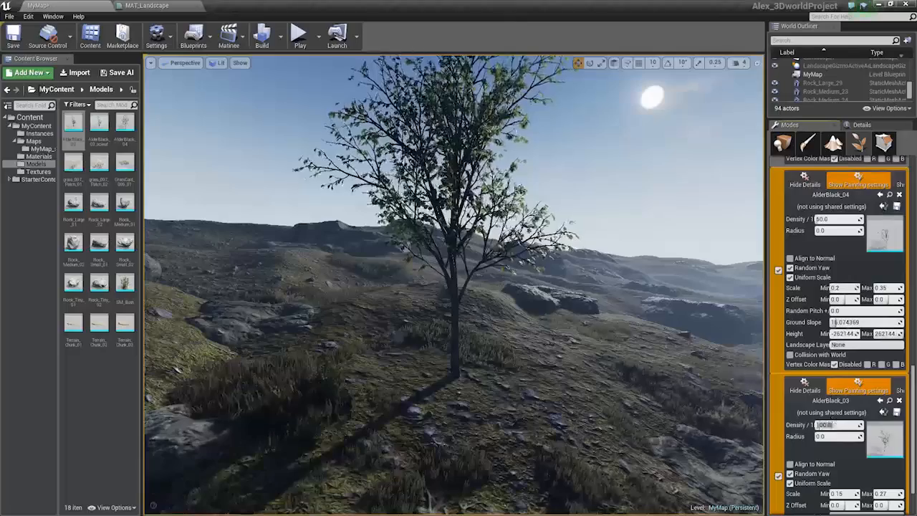
type("44")
Paint a cluster of small alder trees beside the large tree
left_click_drag(539, 378, 625, 409)
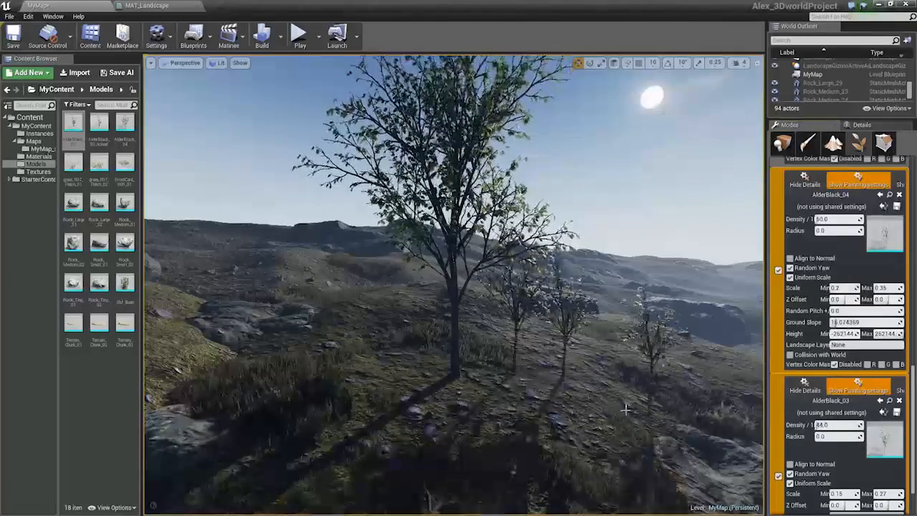
left_click(625, 409)
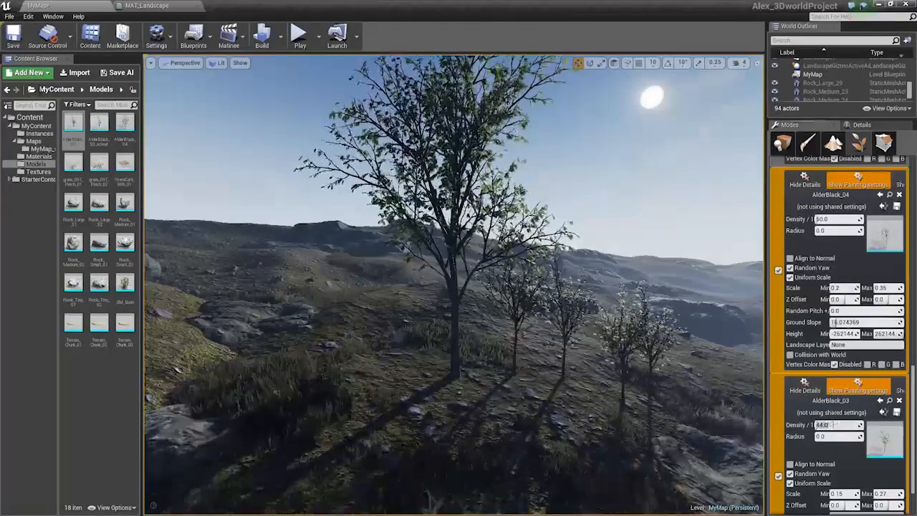
Set AlderBlack_03's density to 22 and erase most of the newly painted small alders
type("22")
left_click_drag(662, 374, 501, 366, "shift")
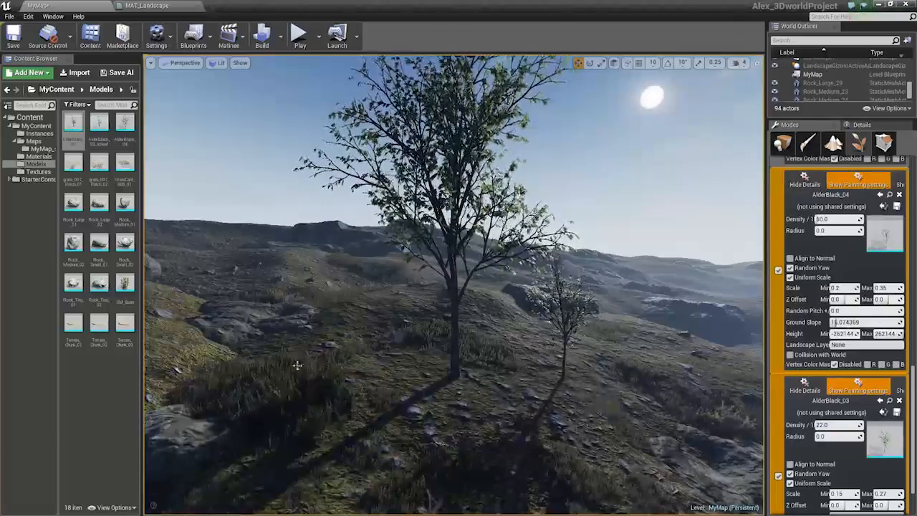
Paint small alder trees across the hilltop among the larger trees
left_click_drag(297, 365, 270, 368)
key("s")
mouse_move(467, 409)
right_mouse_down()
mouse_move(487, 358)
mouse_move(525, 347)
mouse_move(516, 349)
right_mouse_up()
key("w")
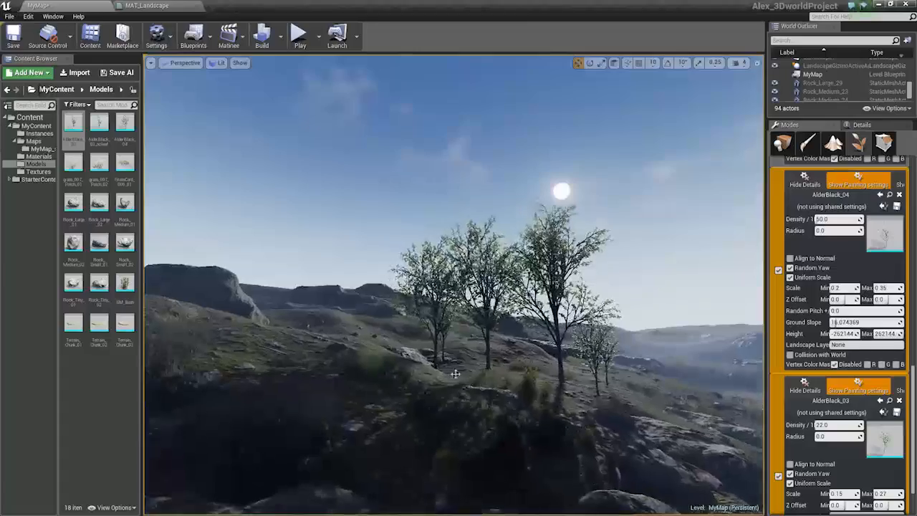
left_click_drag(448, 369, 470, 372, "shift")
key("w")
right_click_drag(470, 372, 459, 405)
mouse_move(434, 345)
left_mouse_down("shift")
mouse_move(503, 381)
mouse_move(542, 352)
left_mouse_up("shift")
key("w")
mouse_move(541, 351)
right_mouse_down()
mouse_move(480, 345)
mouse_move(517, 331)
mouse_move(527, 356)
mouse_move(572, 396)
right_mouse_up()
key("w")
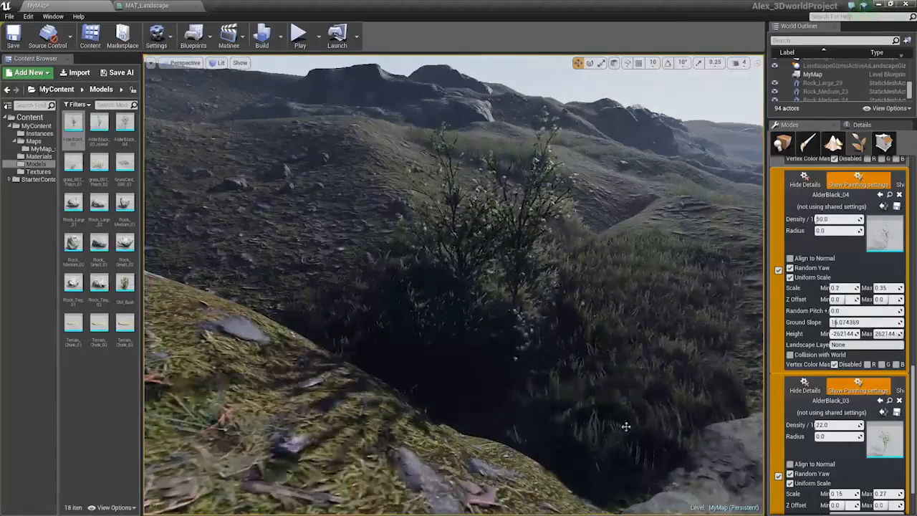
Paint a small alder tree down in the rocky valley
mouse_move(625, 426)
right_mouse_down()
mouse_move(619, 358)
mouse_move(621, 380)
mouse_move(580, 401)
right_mouse_up()
mouse_move(494, 336)
right_mouse_down()
mouse_move(526, 358)
mouse_move(518, 389)
right_mouse_up()
left_click(471, 328)
right_click_drag(483, 363, 501, 326)
key("w")
right_click_drag(517, 385, 517, 385)
left_click(515, 400, "shift")
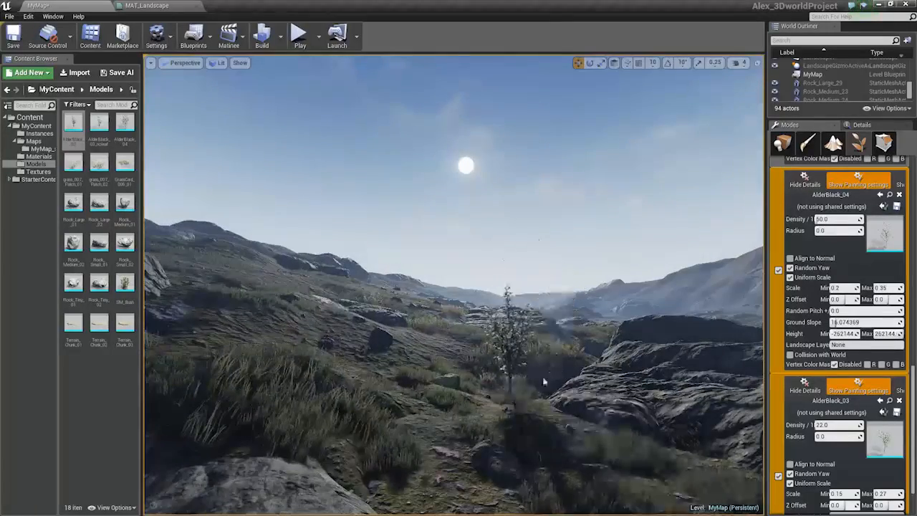
Raise AlderBlack_03's minimum scale to 0.3 and paint a larger alder on the slope
scroll(887, 288, "up", 2)
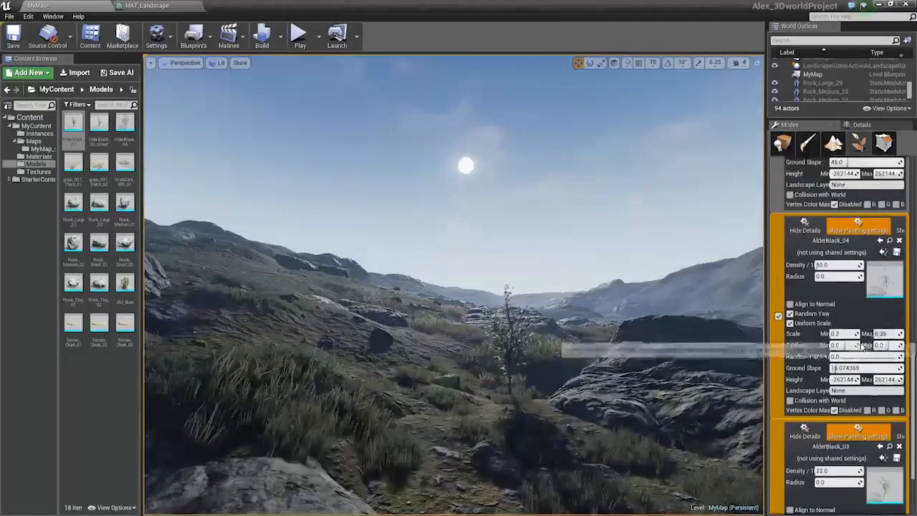
scroll(847, 481, "down", 5)
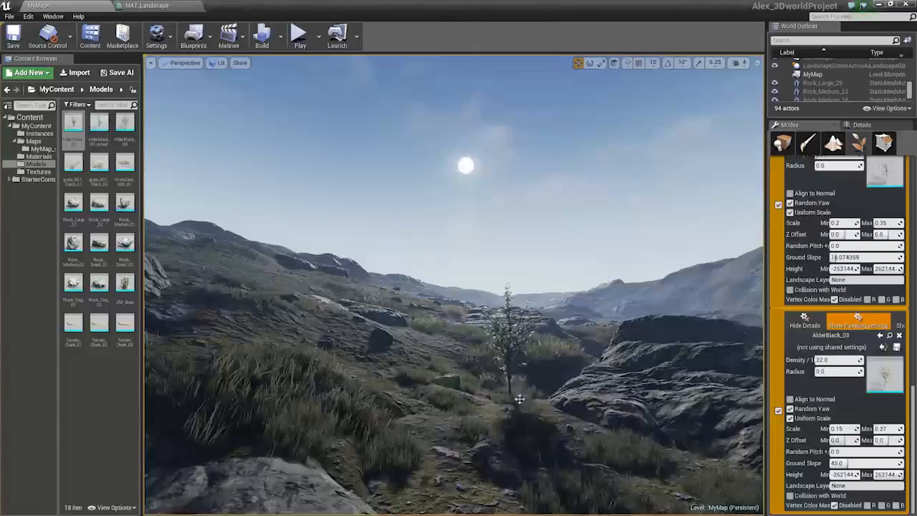
key("w")
right_click_drag(435, 374, 467, 389)
key("e")
mouse_move(448, 338)
left_mouse_down("shift")
mouse_move(603, 267)
mouse_move(643, 326)
left_mouse_up("shift")
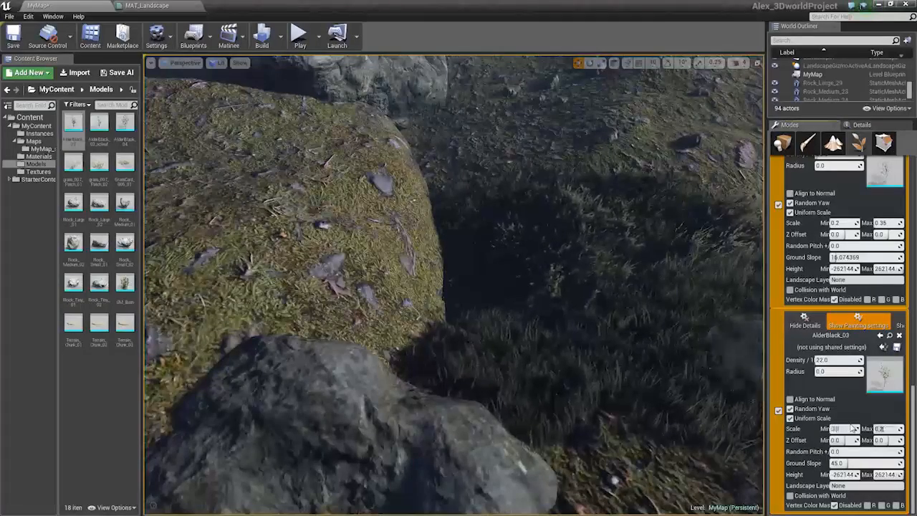
right_click_drag(739, 224, 739, 223)
left_click(382, 329)
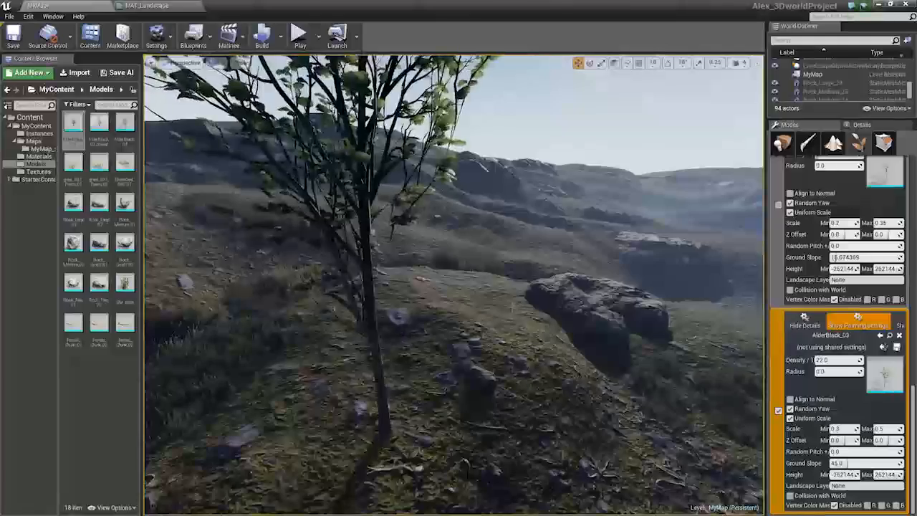
Set AlderBlack_03's maximum scale to 0.36 and paint two alders near the rocks
left_click(531, 263)
key("s")
right_click_drag(531, 263, 531, 263)
key("w")
mouse_move(401, 344)
left_mouse_down("shift")
mouse_move(409, 368)
mouse_move(494, 330)
left_mouse_up("shift")
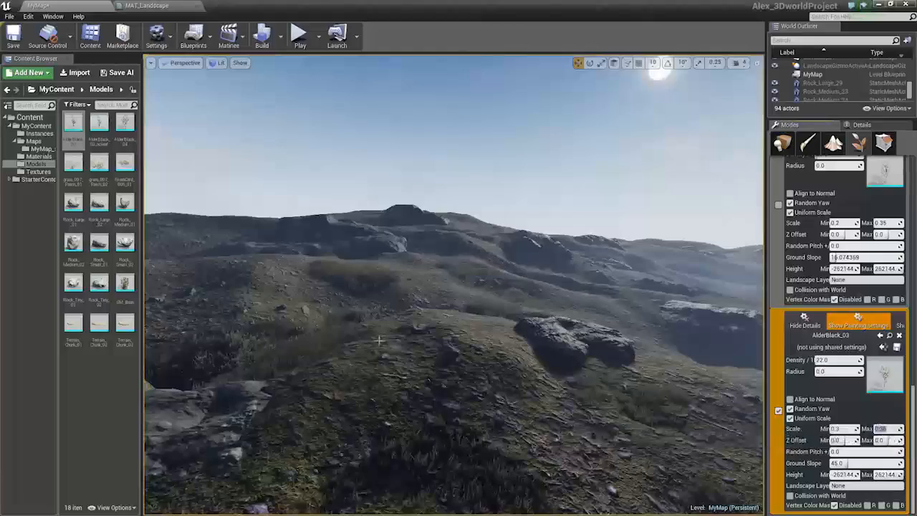
left_click(300, 381)
key("s")
right_click_drag(300, 381, 300, 381)
key("w")
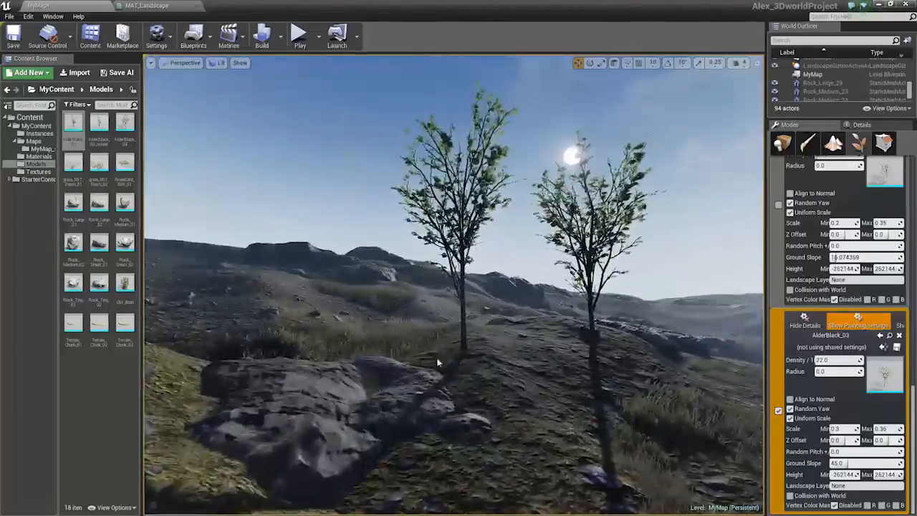
Set AlderBlack_03's scale range to 0.2 to 0.23 and paint an alder beside the rocks
mouse_move(439, 363)
left_mouse_down("shift")
mouse_move(611, 348)
mouse_move(685, 396)
left_mouse_up("shift")
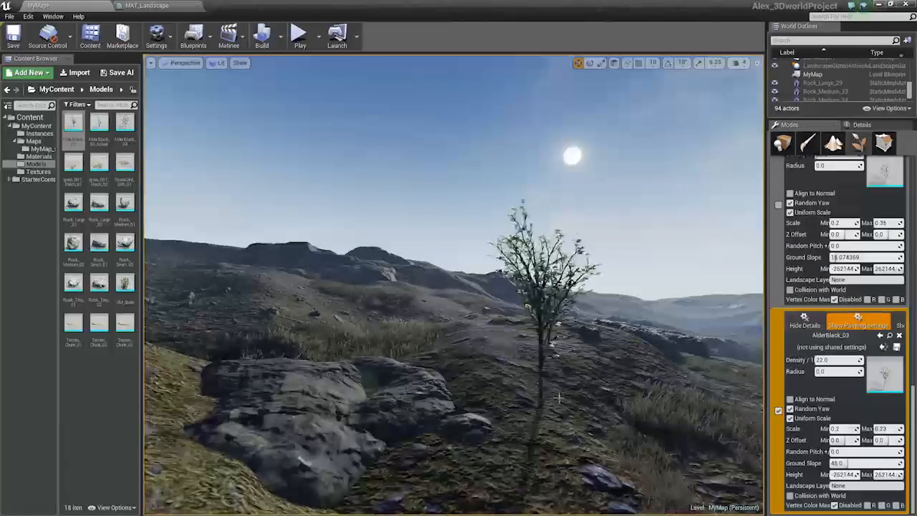
key("s")
right_click_drag(414, 494, 415, 494)
key("w")
key("s")
key("w")
mouse_move(441, 446)
left_mouse_down("shift")
mouse_move(577, 385)
mouse_move(559, 272)
left_mouse_up("shift")
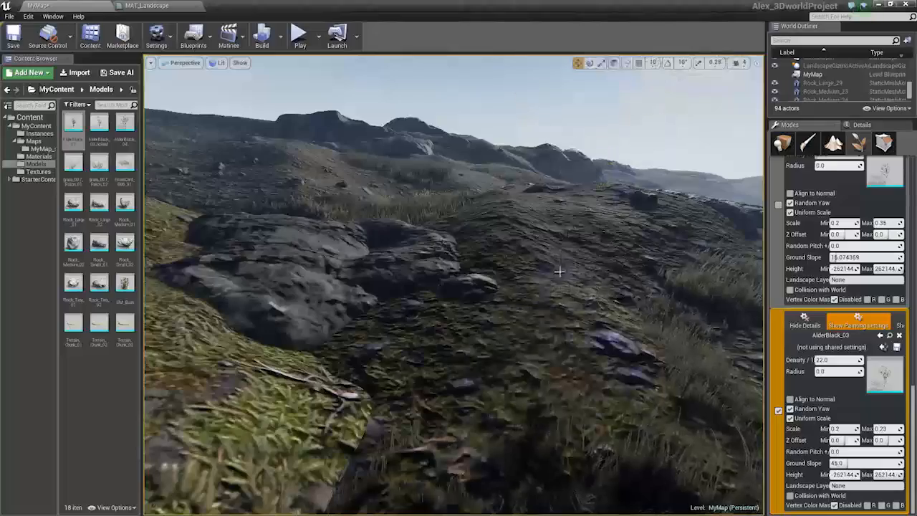
Set AlderBlack_03's scale range to 0.15 to 0.22 and paint alders across the rocky ground
key("s")
right_click_drag(559, 272, 559, 273)
key("w")
key("w")
right_click_drag(448, 347, 458, 368)
left_click(423, 367)
key("s")
key("w")
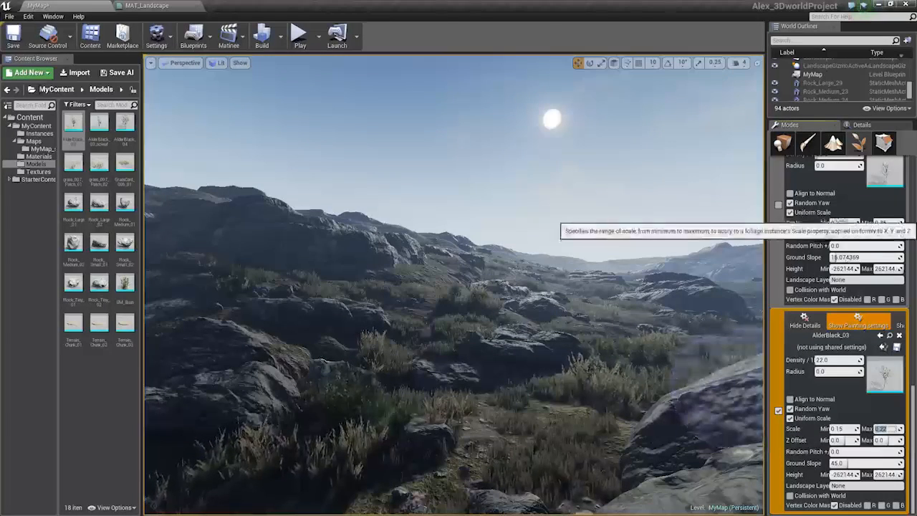
Switch painting to AlderBlack_04 with scale 0.2 to 0.25 and paint a tree among the rocks
left_click(845, 224)
left_click(889, 223)
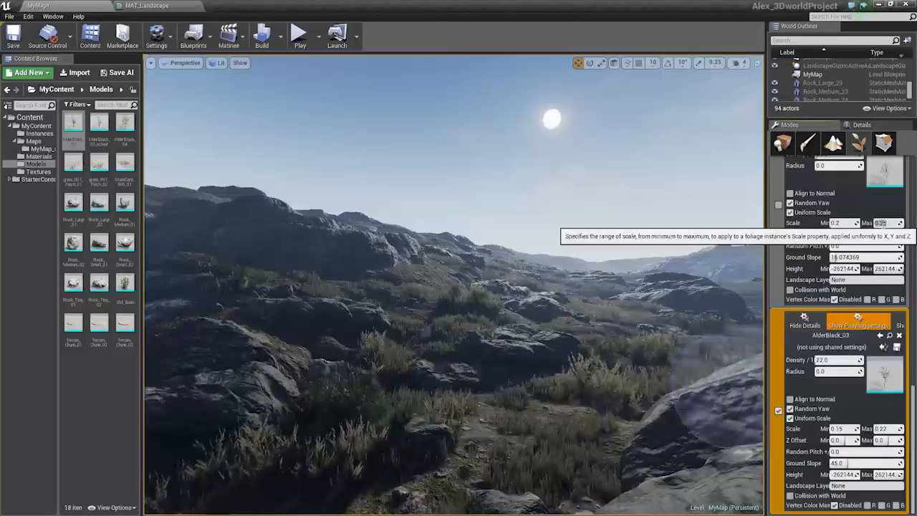
left_click(777, 206)
left_click(582, 396)
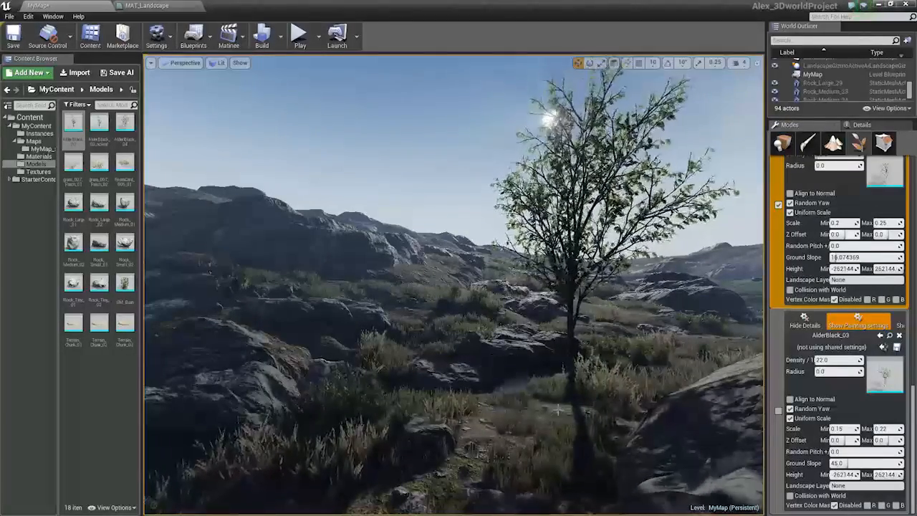
Erase that tree and paint an alder further left among the rocks
left_click(495, 355)
left_click_drag(520, 414, 575, 386, "shift")
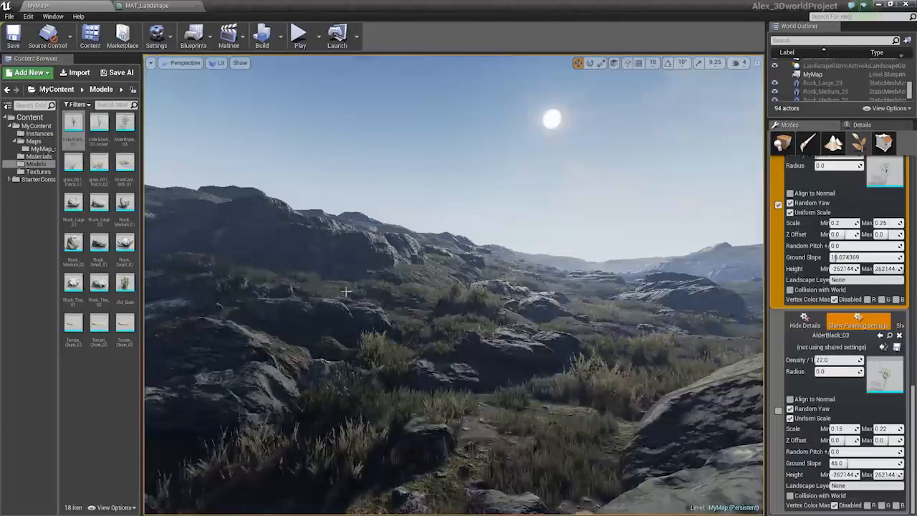
left_click(386, 387)
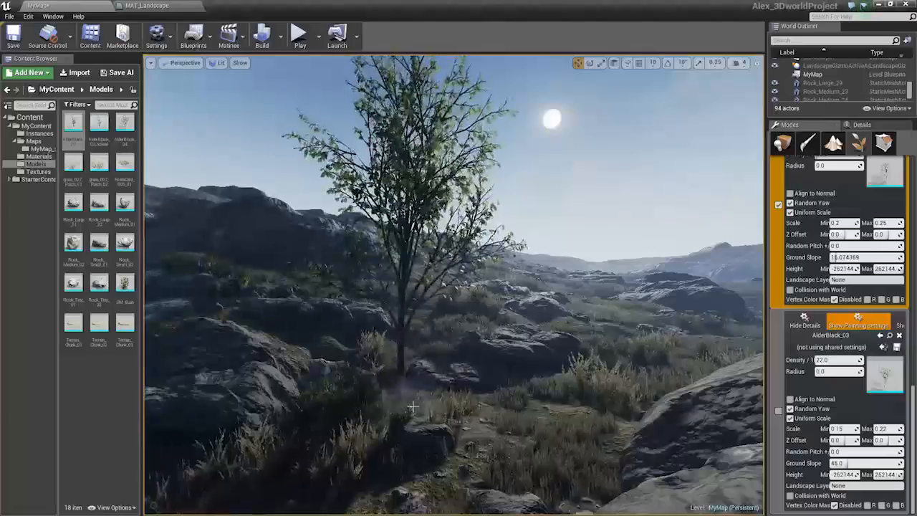
Paint an alder on the rocky ledge at the left edge of the view
mouse_move(387, 387)
right_mouse_down()
mouse_move(457, 249)
mouse_move(400, 335)
mouse_move(431, 368)
mouse_move(418, 366)
mouse_move(419, 401)
mouse_move(391, 347)
mouse_move(394, 382)
mouse_move(369, 330)
right_mouse_up()
key("w")
key("a")
key("s")
key("w")
key("s")
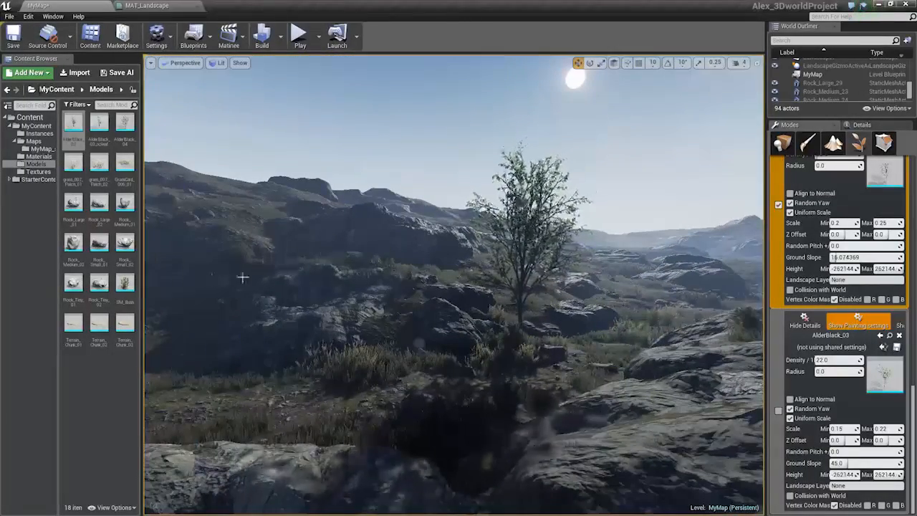
left_click(192, 387)
left_click(225, 373)
left_click(180, 394, "shift")
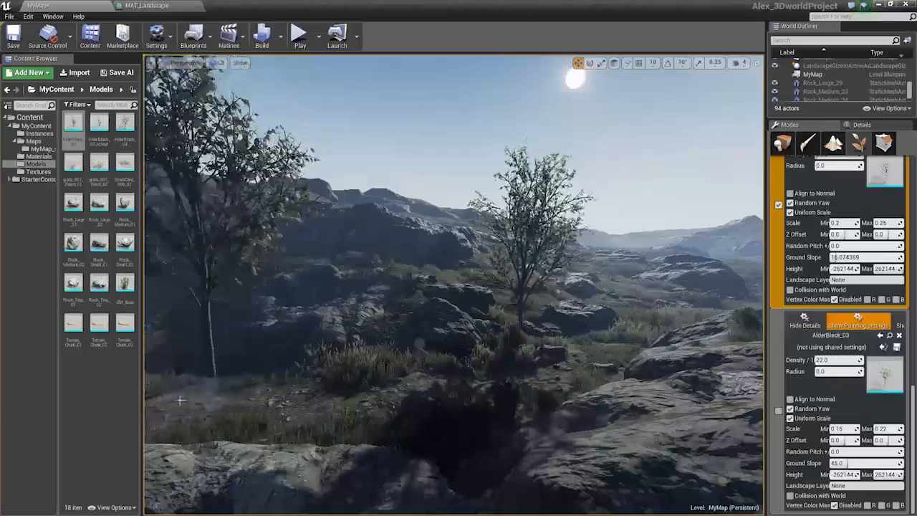
Paint AlderBlack_04 alders at scale 0.15 to 0.2 across the valley and undo the last two strokes
mouse_move(483, 355)
right_mouse_down()
mouse_move(537, 328)
mouse_move(482, 354)
right_mouse_up()
left_click(380, 345, "shift")
mouse_move(327, 333)
right_mouse_down()
mouse_move(466, 332)
mouse_move(454, 331)
right_mouse_up()
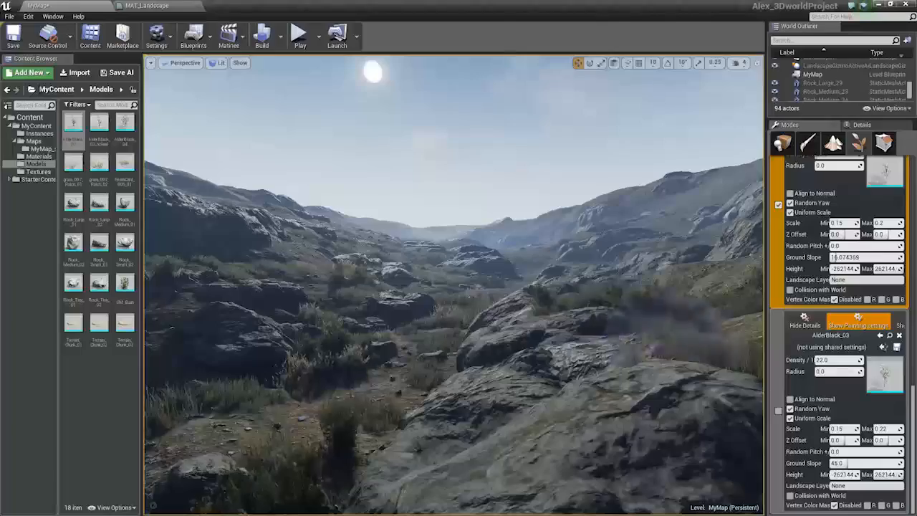
key("w")
mouse_move(454, 285)
right_mouse_down()
mouse_move(510, 247)
mouse_move(532, 278)
mouse_move(460, 309)
mouse_move(558, 344)
right_mouse_up()
mouse_move(559, 344)
left_mouse_down()
mouse_move(622, 417)
mouse_move(485, 378)
left_mouse_up()
key("ctrl+z")
key("ctrl+z")
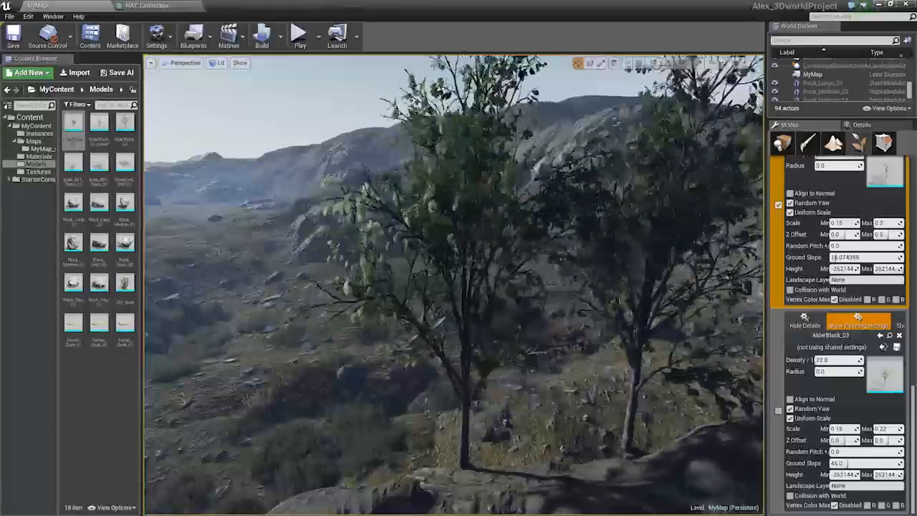
Paint more alder trees along the rocky slope
key("s")
right_click_drag(557, 368, 631, 337)
key("w")
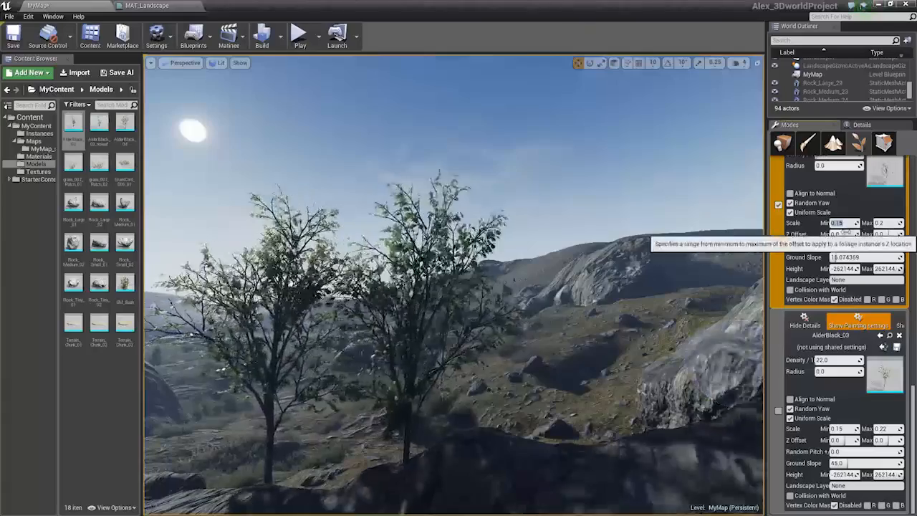
mouse_move(458, 287)
right_mouse_down()
mouse_move(458, 413)
mouse_move(352, 370)
right_mouse_up()
key("s")
left_click(529, 412)
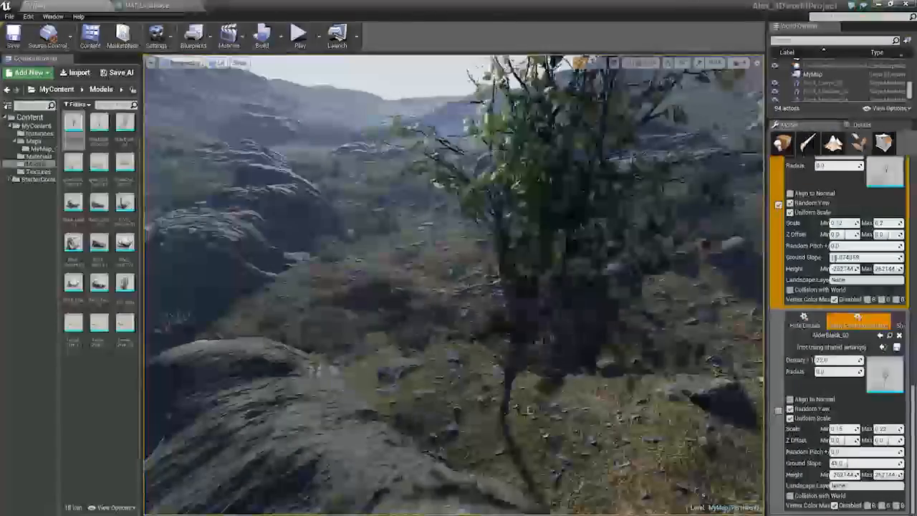
Paint alder trees on the rocky ridge in the middle of the view
key("s")
mouse_move(587, 415)
right_mouse_down()
mouse_move(638, 401)
mouse_move(688, 441)
right_mouse_up()
right_click_drag(548, 335, 562, 364)
key("w")
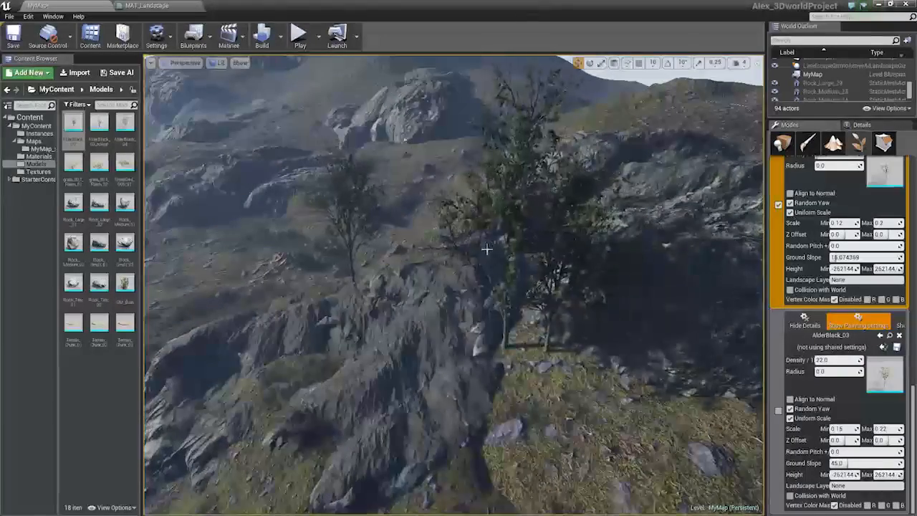
key("w")
right_click_drag(487, 249, 466, 275)
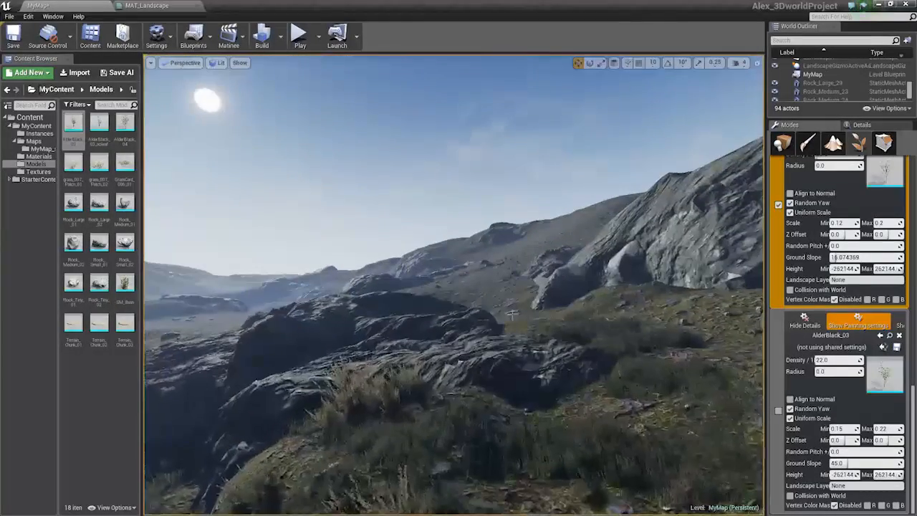
Paint alders among the valley rocks and undo the last stroke
left_click(525, 329)
key("w")
mouse_move(569, 332)
right_mouse_down()
mouse_move(618, 330)
mouse_move(566, 318)
mouse_move(523, 295)
mouse_move(478, 324)
mouse_move(517, 294)
mouse_move(507, 340)
right_mouse_up()
key("w")
key("w")
key("s")
key("e")
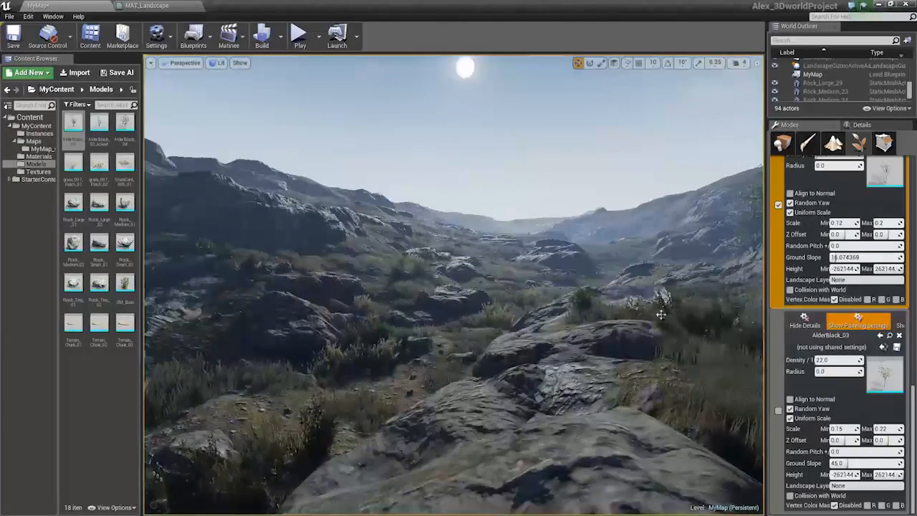
left_click(723, 320)
key("ctrl+z")
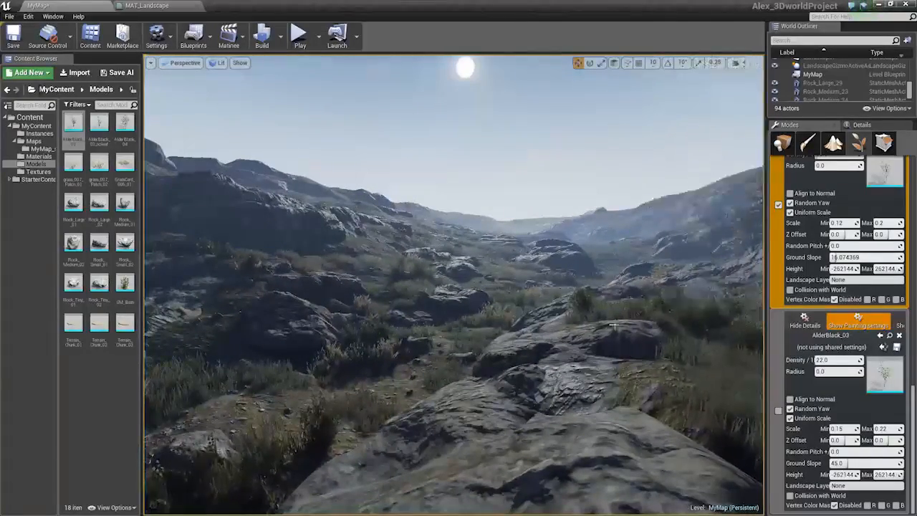
Paint an alder on the slope at the right edge of the valley
key("s")
mouse_move(687, 290)
right_mouse_down()
mouse_move(698, 286)
mouse_move(696, 260)
right_mouse_up()
key("w")
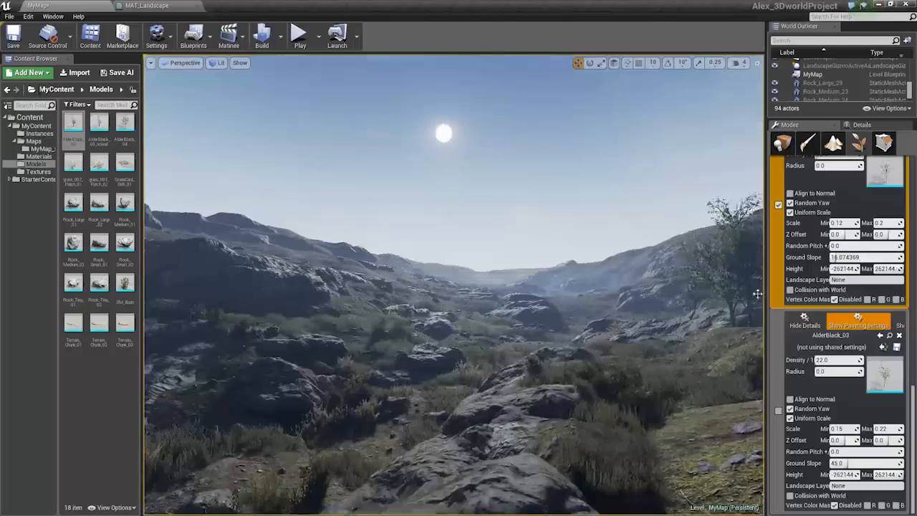
Widen the viewport and set the first alder type's maximum scale to 0.16
left_click_drag(759, 291, 799, 290)
right_click_drag(751, 287, 767, 283)
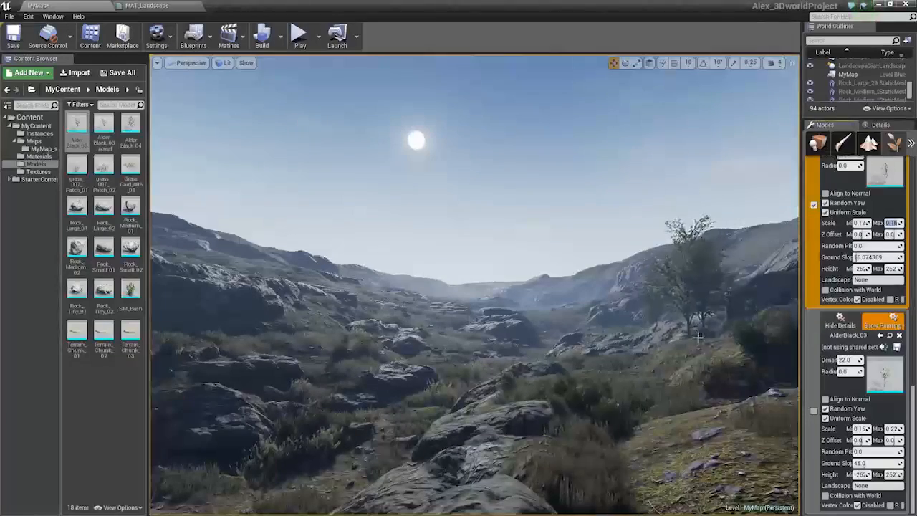
Paint alders on the rocky slope beyond the valley floor
key("w")
mouse_move(640, 352)
right_mouse_down()
mouse_move(659, 353)
mouse_move(678, 381)
right_mouse_up()
left_click(608, 367, "shift")
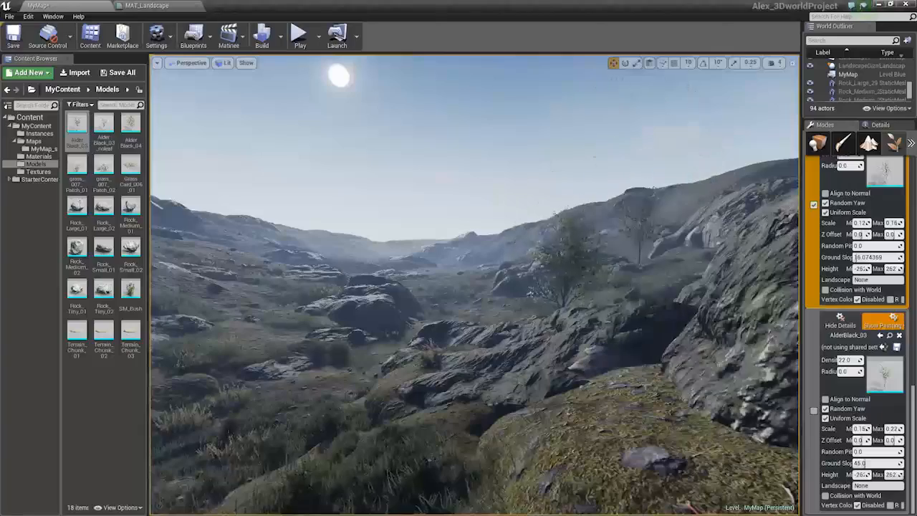
key("s")
right_click_drag(592, 289, 523, 296)
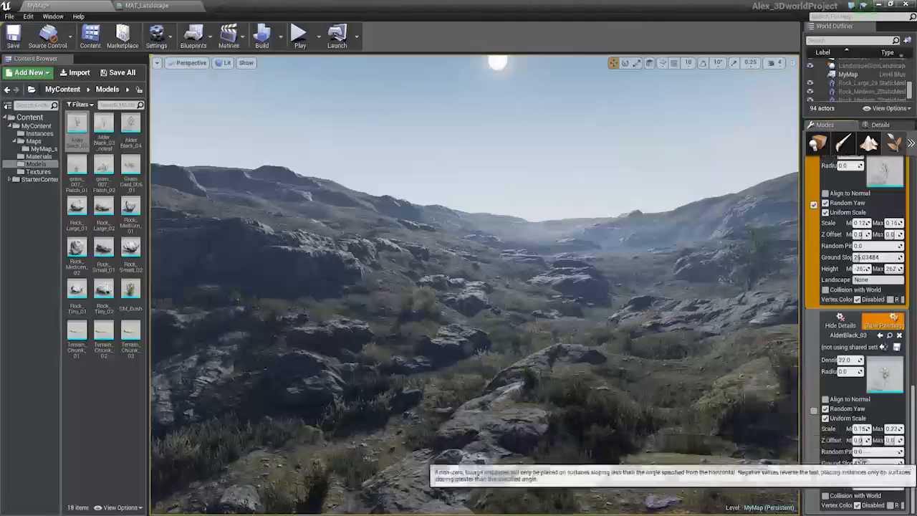
Enable AlderBlack_03 for painting with a ground slope of about 26 and paint alders in the valley
left_click_drag(868, 463, 864, 464)
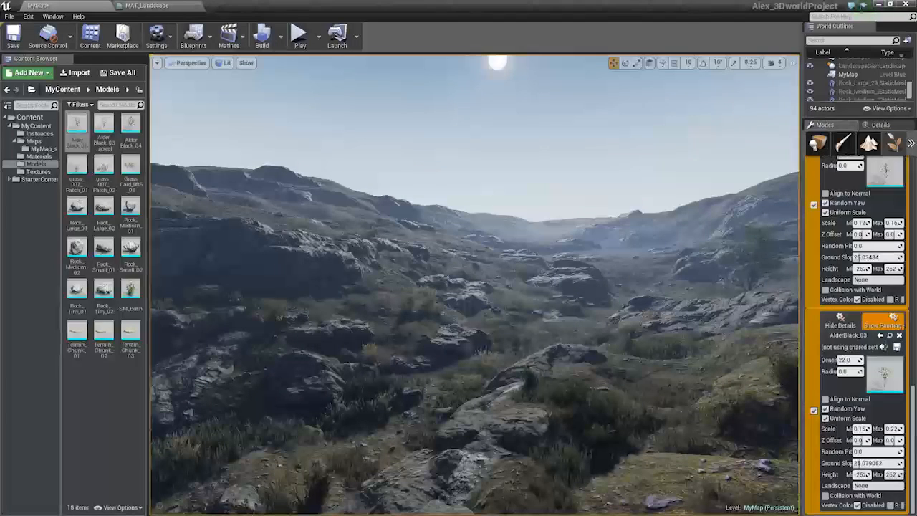
key("w")
right_click_drag(630, 312, 630, 312)
left_click(511, 358, "shift")
left_click(505, 345, "shift")
key("w")
right_click_drag(530, 335, 530, 335)
Paint more alders among the rocks on the valley floor
left_click(569, 209, "shift")
right_click_drag(538, 240, 538, 241)
key("w")
left_click(459, 358, "shift")
mouse_move(491, 363)
left_mouse_down()
mouse_move(643, 448)
mouse_move(522, 372)
left_mouse_up()
right_click_drag(523, 372, 523, 372)
right_click_drag(462, 391, 462, 391)
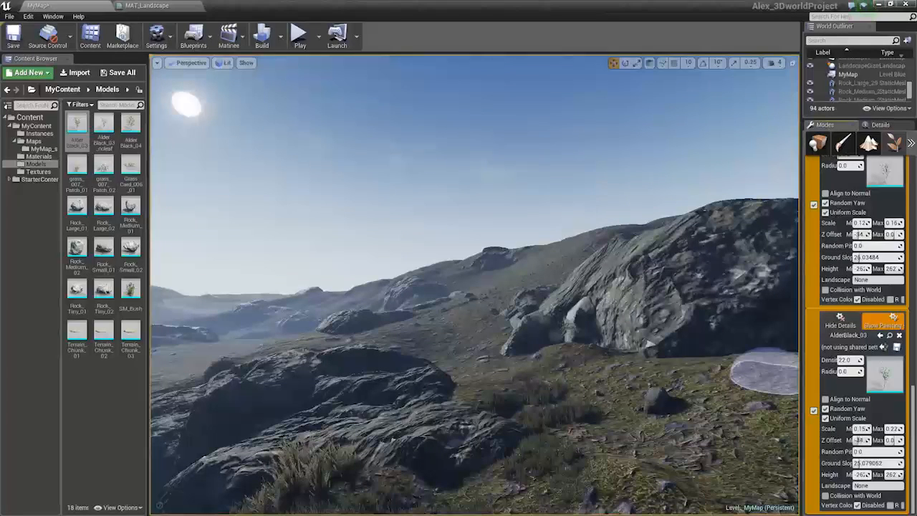
Paint alders on the grass near the large boulder and undo the last two strokes
mouse_move(493, 364)
left_mouse_down()
mouse_move(594, 429)
mouse_move(760, 446)
left_mouse_up()
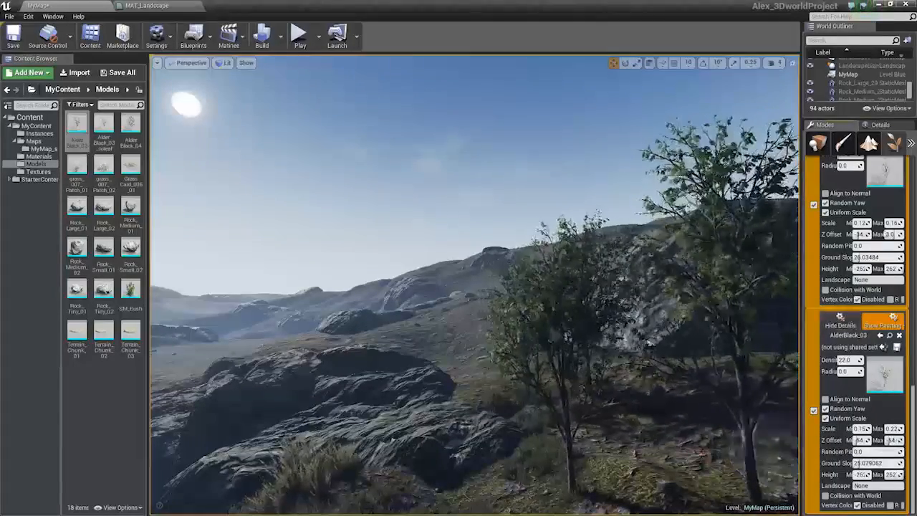
right_click_drag(763, 444, 785, 476)
mouse_move(716, 437)
left_mouse_down("shift")
mouse_move(609, 415)
mouse_move(492, 313)
mouse_move(532, 323)
mouse_move(501, 334)
left_mouse_up("shift")
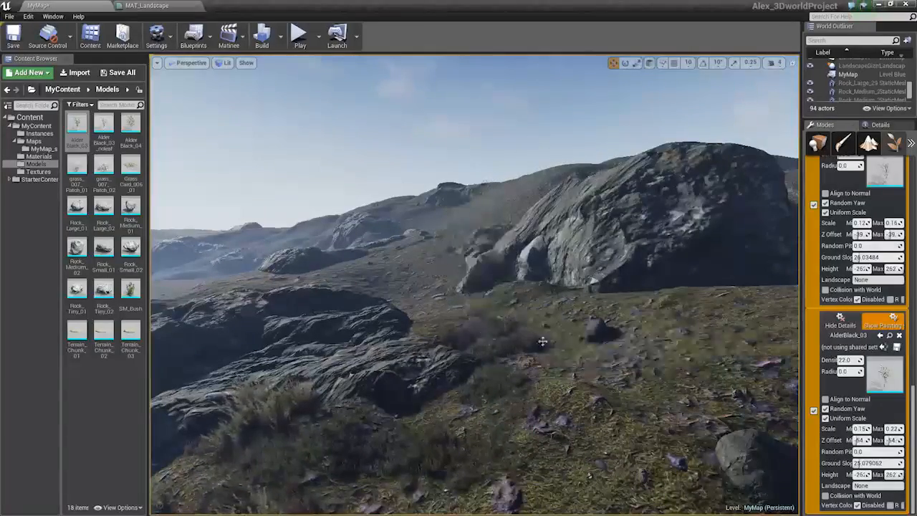
mouse_move(638, 401)
left_mouse_down()
mouse_move(502, 423)
mouse_move(470, 326)
left_mouse_up()
key("ctrl+z")
key("ctrl+z")
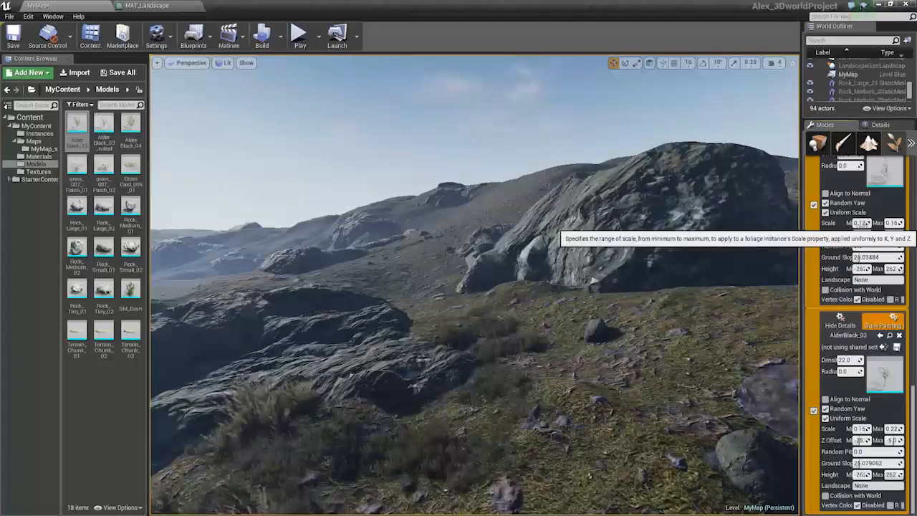
Paint a group of alders on the grassy ridge beside the boulder
mouse_move(424, 286)
left_mouse_down()
mouse_move(559, 368)
mouse_move(466, 323)
mouse_move(414, 313)
left_mouse_up()
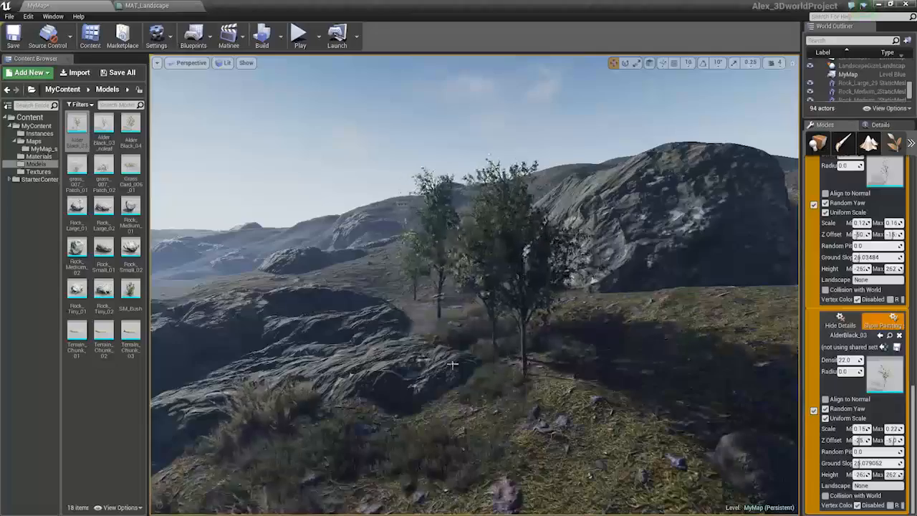
key("s")
mouse_move(430, 313)
right_mouse_down()
mouse_move(302, 265)
mouse_move(236, 268)
mouse_move(192, 288)
right_mouse_up()
key("s")
key("w")
right_click_drag(593, 308, 522, 326)
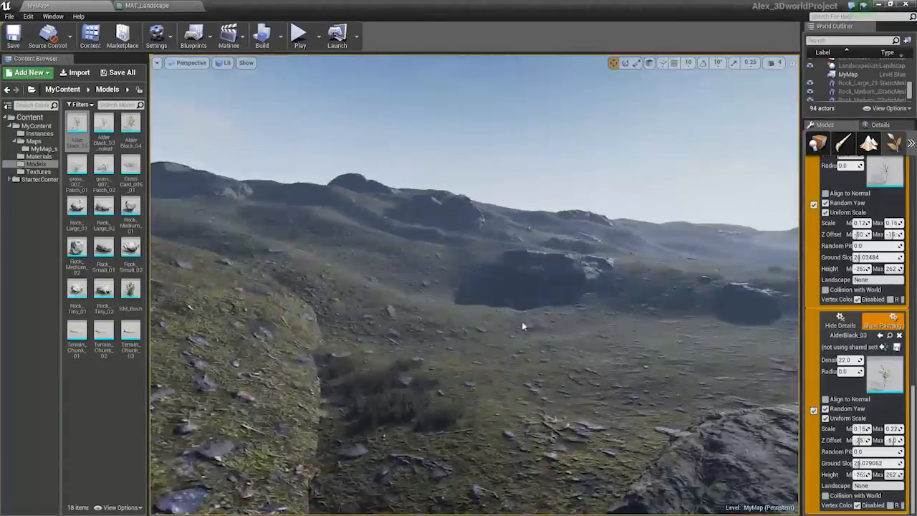
Paint alders across the middle of the grassy hillside
mouse_move(480, 364)
left_mouse_down()
mouse_move(546, 382)
mouse_move(397, 379)
left_mouse_up()
key("s")
right_click_drag(358, 374, 387, 343)
mouse_move(485, 378)
left_mouse_down()
mouse_move(415, 383)
mouse_move(494, 396)
left_mouse_up()
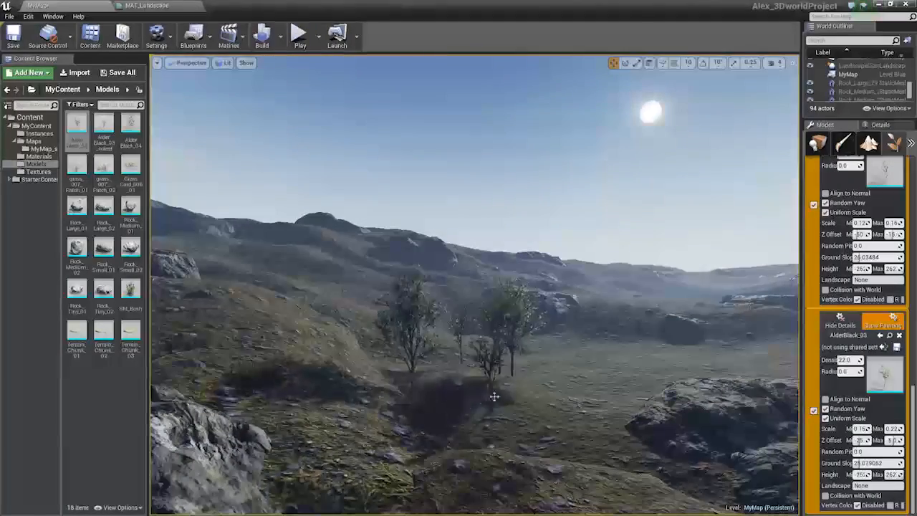
Paint alders on the open grassy slope
key("s")
right_click_drag(501, 396, 479, 395)
key("d")
key("w")
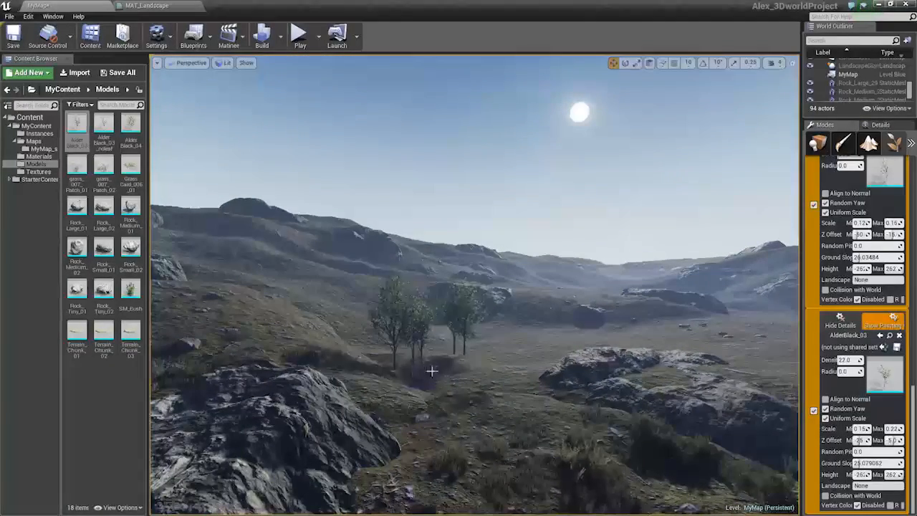
key("w")
right_click_drag(411, 370, 283, 345)
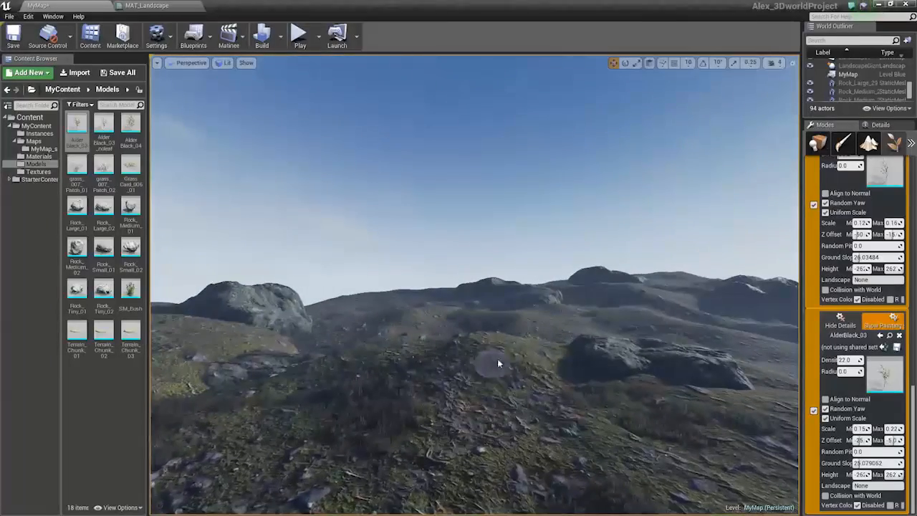
left_click(575, 379)
mouse_move(559, 383)
right_mouse_down()
mouse_move(370, 399)
mouse_move(466, 383)
mouse_move(476, 404)
mouse_move(455, 421)
right_mouse_up()
Paint more alders scattered across the slope
key("w")
left_click(370, 404)
key("w")
left_click(560, 423)
key("w")
mouse_move(650, 425)
right_mouse_down()
mouse_move(688, 429)
mouse_move(845, 387)
mouse_move(902, 383)
right_mouse_up()
key("s")
key("d")
right_click_drag(424, 370, 414, 369)
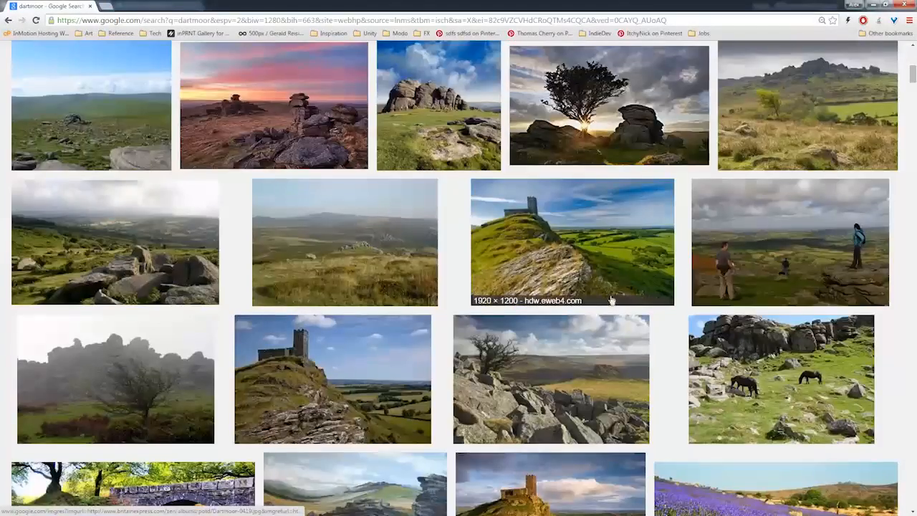
Browse the Dartmoor reference photos in the web browser
scroll(611, 300, "down", 2)
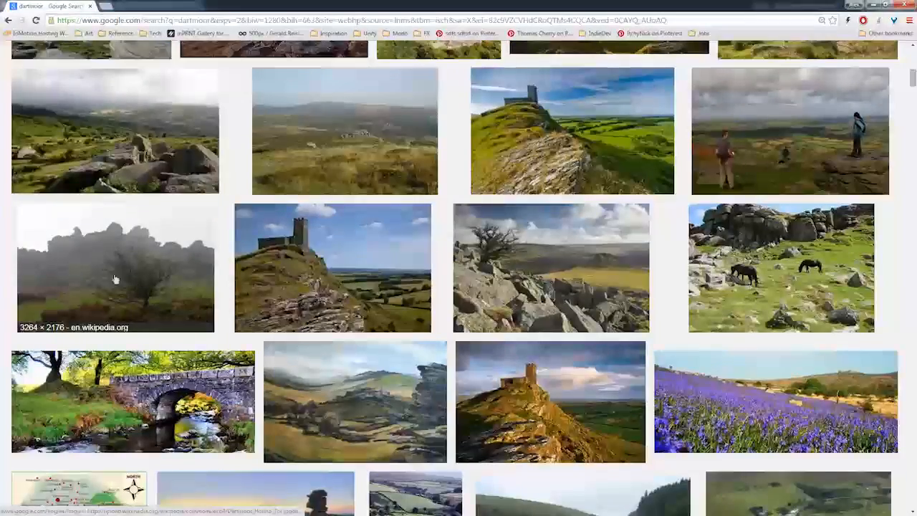
scroll(159, 285, "down", 3)
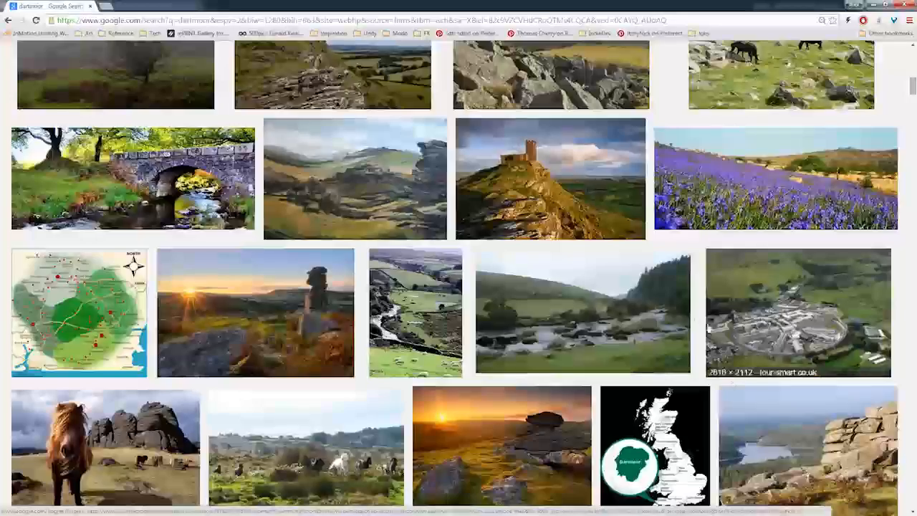
scroll(708, 326, "down", 5)
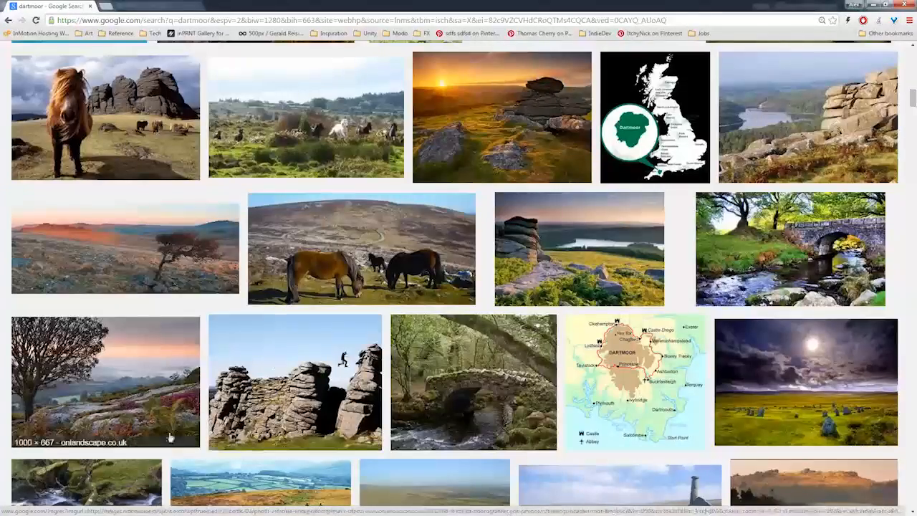
scroll(171, 438, "down", 6)
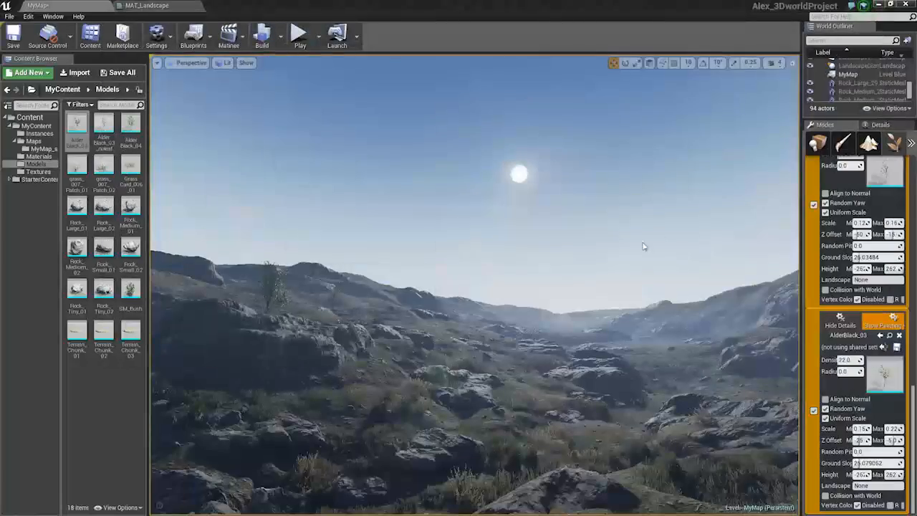
Paint alders on the distant hills and rocky slopes
key("w")
right_click_drag(643, 246, 562, 331)
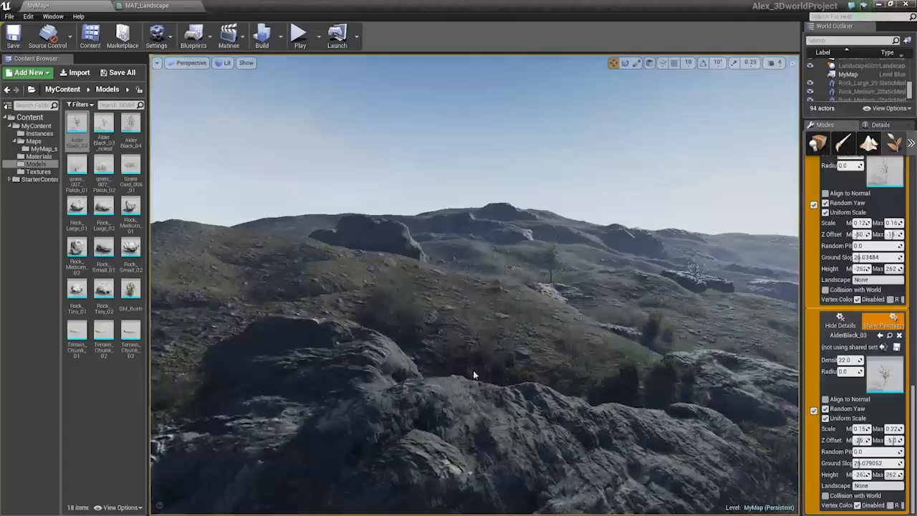
mouse_move(473, 374)
right_mouse_down()
mouse_move(547, 393)
mouse_move(595, 390)
mouse_move(609, 336)
mouse_move(624, 351)
mouse_move(613, 379)
right_mouse_up()
left_click(546, 392)
key("s")
key("w")
left_click(479, 372, "shift")
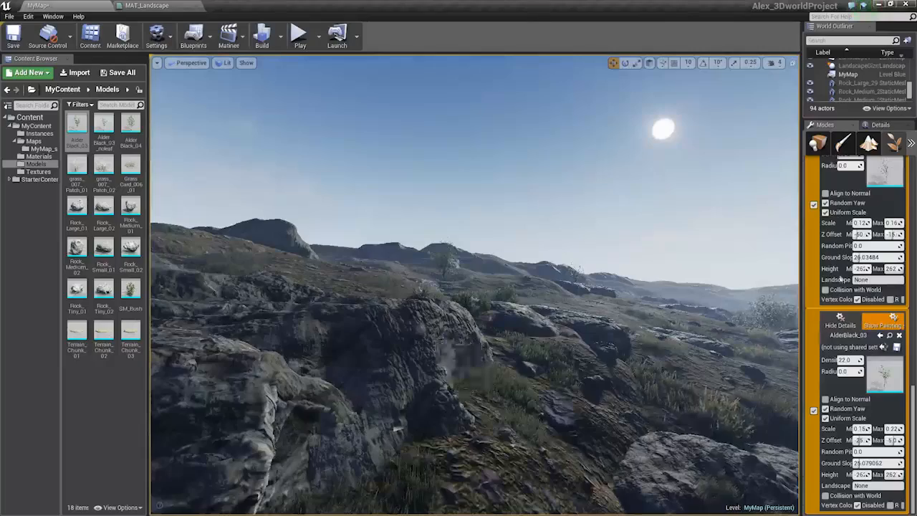
Enable Align to Normal for the first alder type and paint an alder on the rocky ledge
left_click(825, 193)
left_click(466, 426)
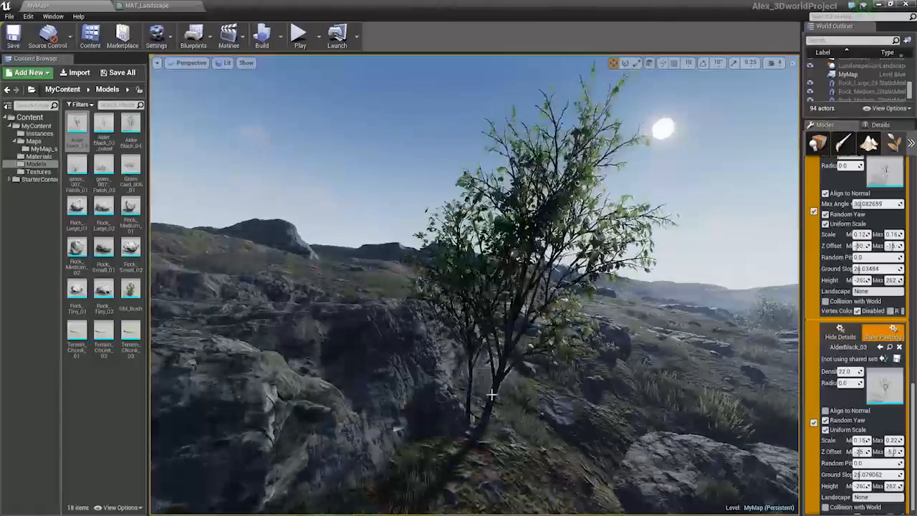
key("s")
right_click_drag(466, 426, 557, 399)
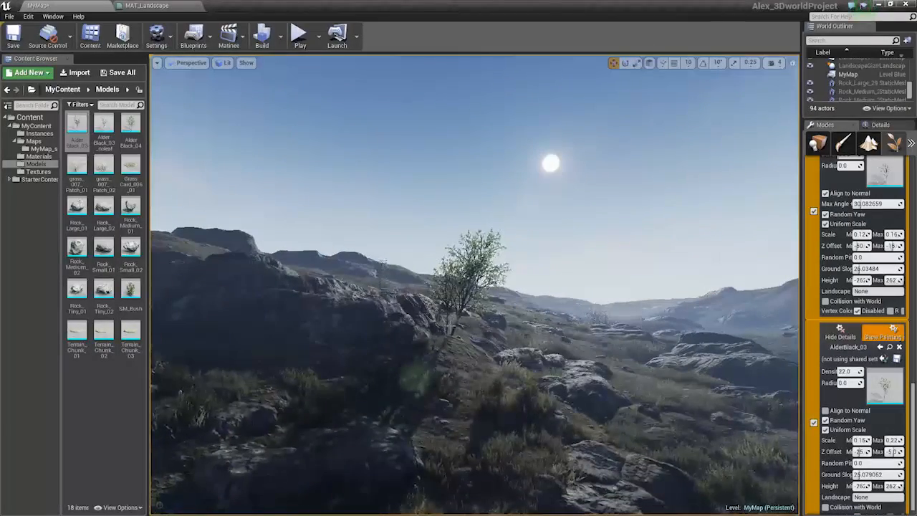
left_click(450, 327, "shift")
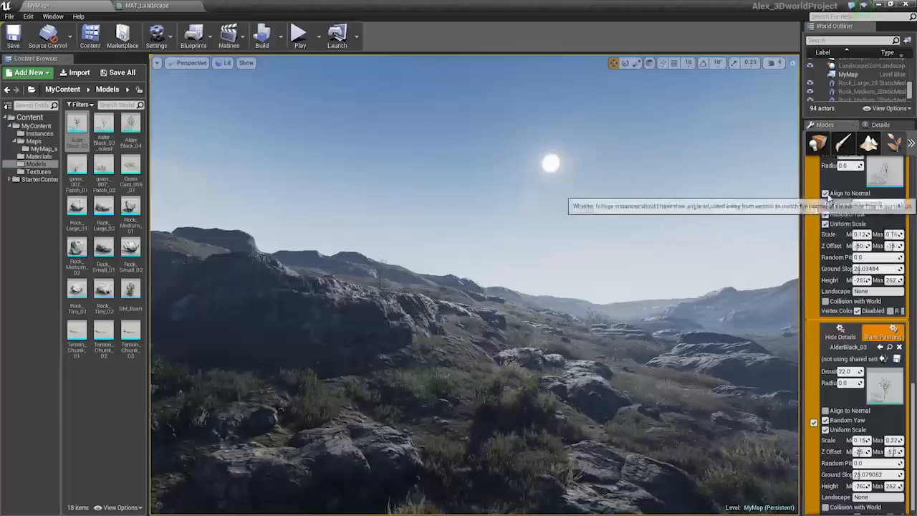
Disable Align to Normal again and paint an alder on the rocky outcrop
left_click(825, 193)
key("s")
mouse_move(514, 377)
right_mouse_down()
mouse_move(505, 361)
mouse_move(436, 379)
mouse_move(431, 399)
right_mouse_up()
left_click(514, 377, "shift")
mouse_move(514, 377)
right_mouse_down()
mouse_move(401, 423)
mouse_move(451, 442)
mouse_move(498, 434)
mouse_move(469, 432)
right_mouse_up()
key("w")
left_click(485, 367)
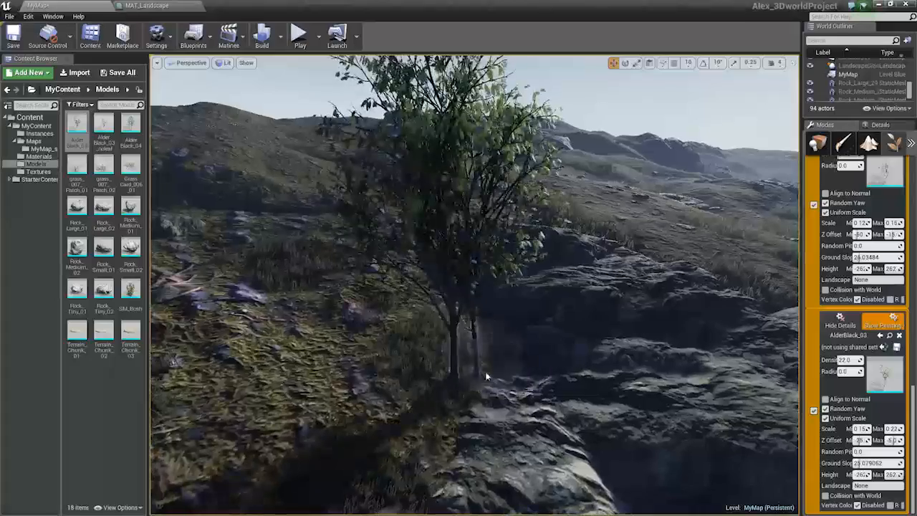
Paint additional alders around the tree on the outcrop
left_click(480, 372, "shift")
left_click(470, 373)
left_click(474, 381)
key("s")
mouse_move(445, 368)
right_mouse_down()
mouse_move(487, 308)
mouse_move(480, 358)
mouse_move(446, 336)
mouse_move(512, 269)
mouse_move(573, 251)
mouse_move(588, 302)
mouse_move(519, 311)
right_mouse_up()
key("s")
key("w")
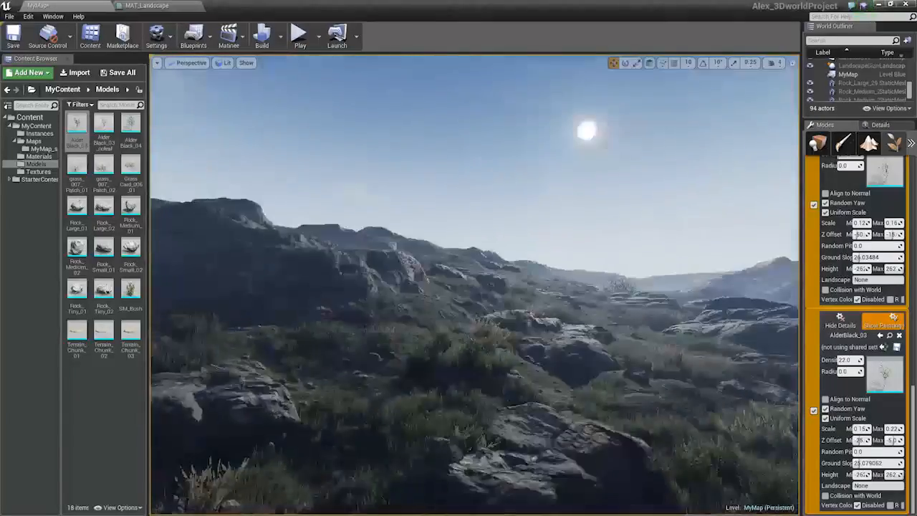
Paint an alder on the clifftop at the edge of the valley
key("s")
right_click_drag(409, 359, 453, 336)
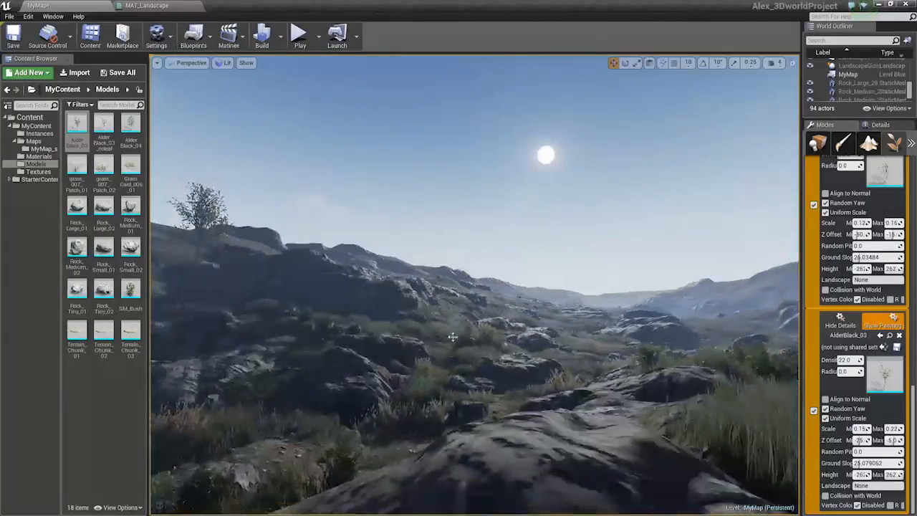
key("w")
mouse_move(292, 268)
right_mouse_down()
mouse_move(241, 247)
mouse_move(208, 301)
mouse_move(217, 300)
right_mouse_up()
key("w")
right_click_drag(566, 348, 687, 349)
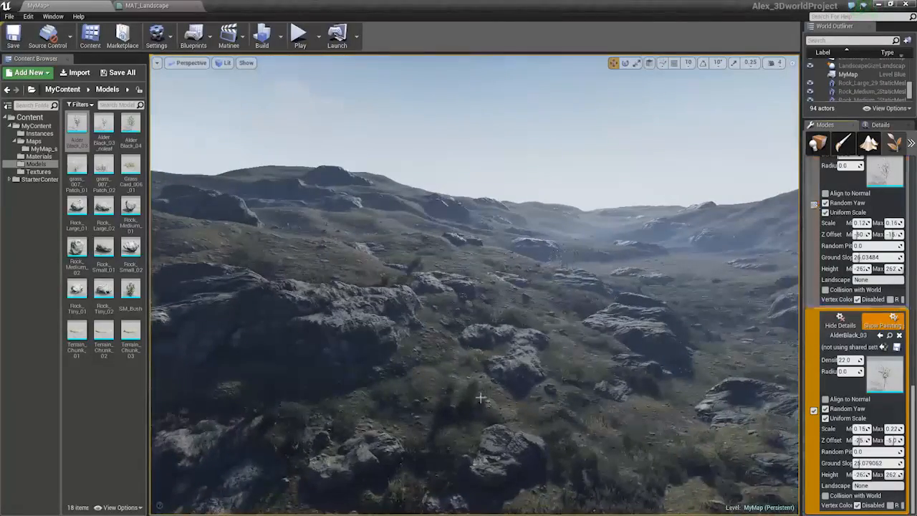
Paint alders among the valley rocks
key("w")
mouse_move(481, 396)
right_mouse_down()
mouse_move(479, 438)
mouse_move(451, 395)
mouse_move(450, 408)
right_mouse_up()
left_click(415, 403)
mouse_move(568, 426)
right_mouse_down()
mouse_move(634, 380)
mouse_move(626, 474)
right_mouse_up()
key("w")
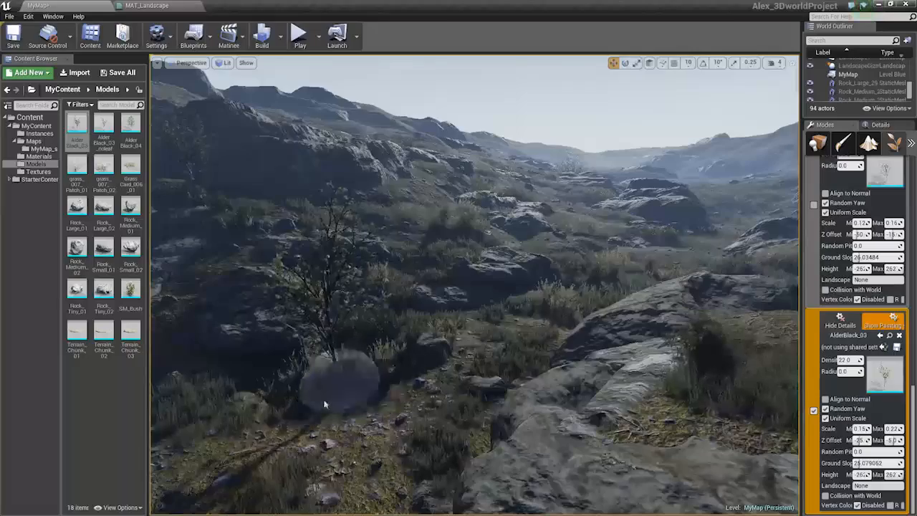
Undo the last stroke and paint an alder on the grassy ridge
key("ctrl+z")
mouse_move(423, 365)
right_mouse_down()
mouse_move(530, 351)
mouse_move(544, 365)
right_mouse_up()
left_click(571, 330)
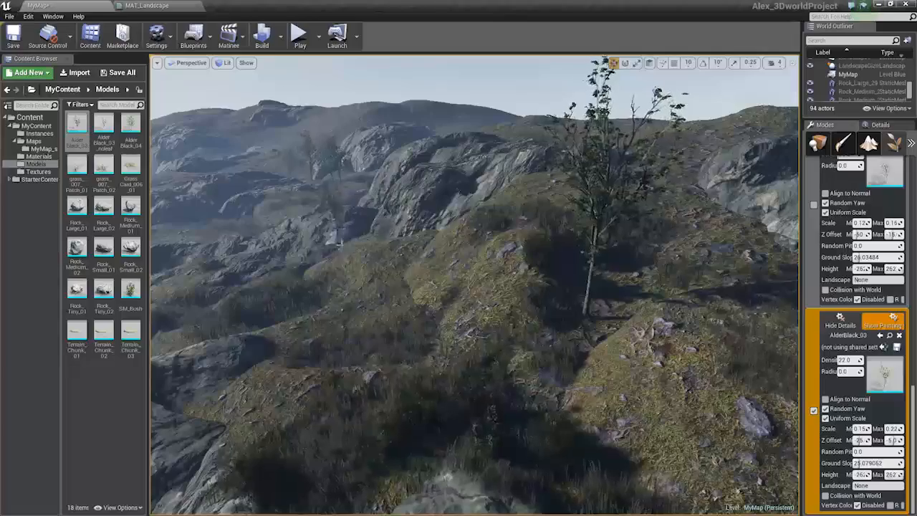
mouse_move(347, 231)
right_mouse_down()
mouse_move(269, 201)
mouse_move(199, 189)
mouse_move(208, 173)
right_mouse_up()
key("s")
key("w")
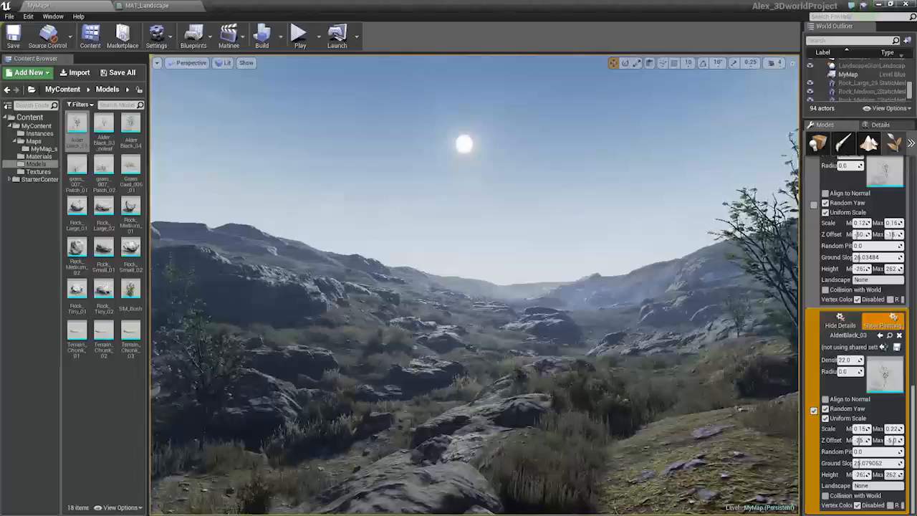
Paint an alder beside the large rock outcrop
key("w")
right_click_drag(430, 317, 427, 343)
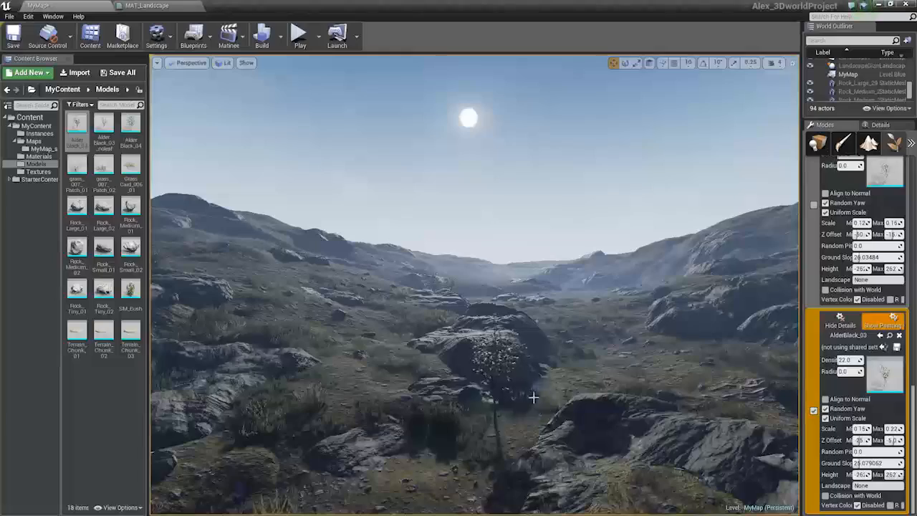
right_click_drag(427, 342, 472, 423)
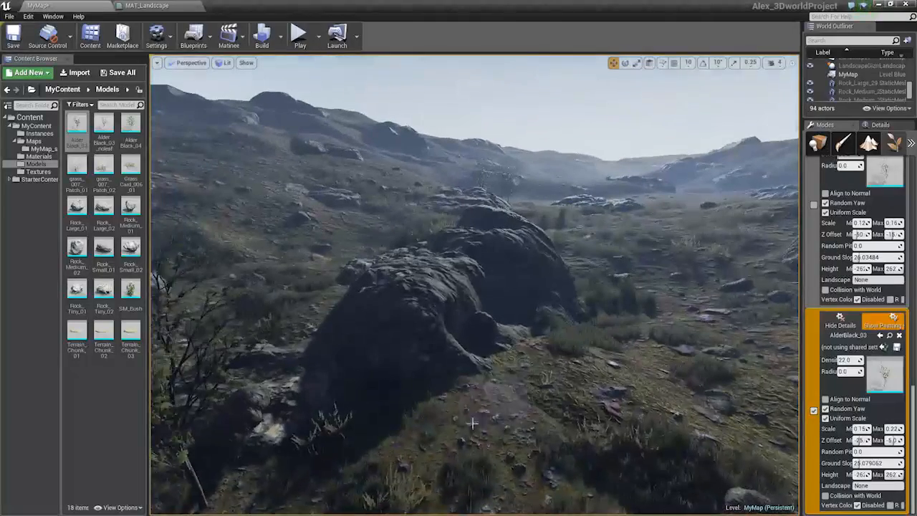
left_click(467, 387, "shift")
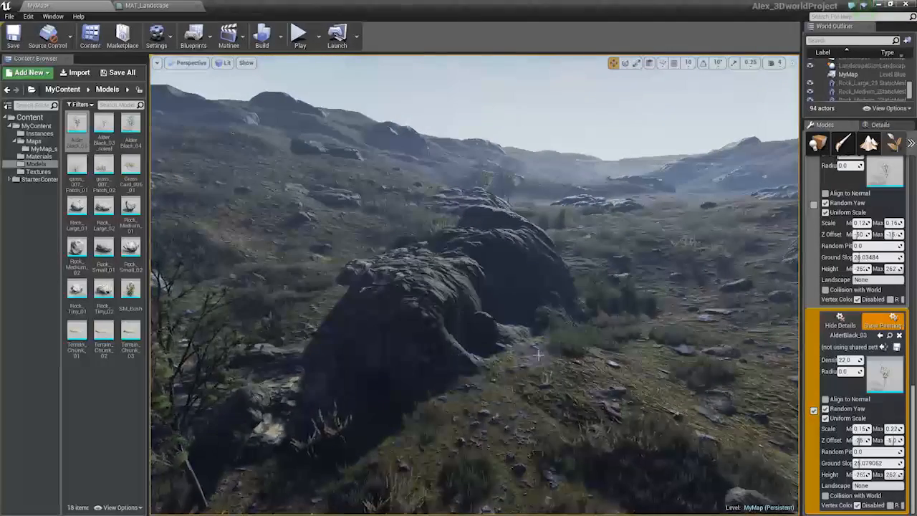
Paint a couple of alders among the rocks in the valley floor
mouse_move(596, 352)
right_mouse_down()
mouse_move(633, 311)
mouse_move(673, 299)
mouse_move(693, 267)
mouse_move(665, 268)
right_mouse_up()
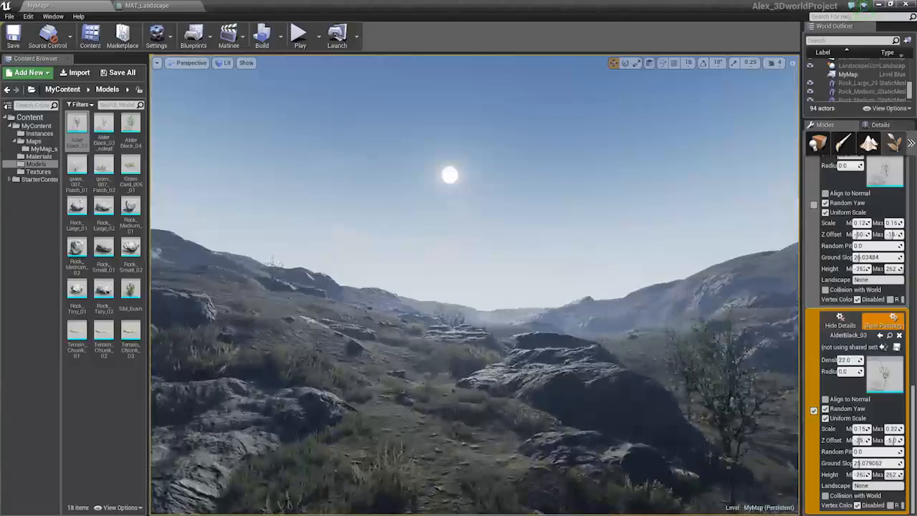
right_click_drag(664, 267, 716, 308)
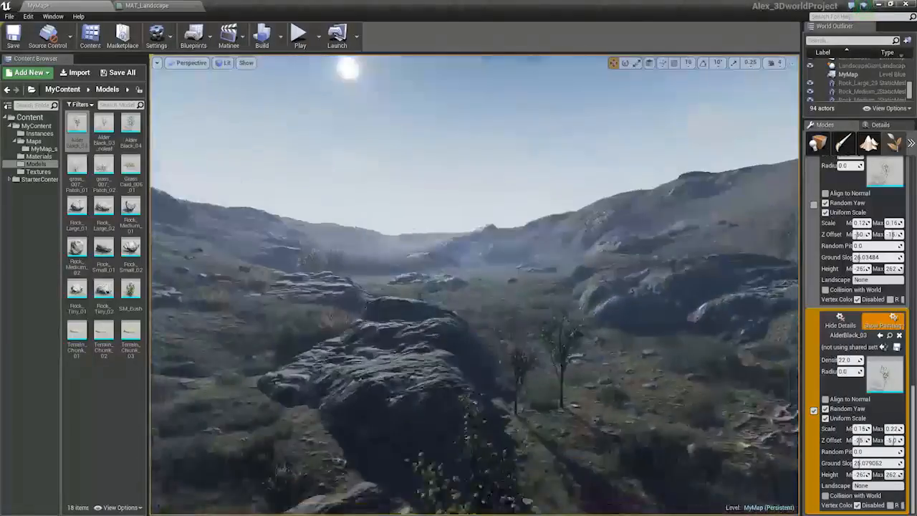
right_click_drag(401, 355, 421, 374)
right_click_drag(484, 371, 445, 394)
Remove all instances of the AlderBlack_04 foliage type from the level
scroll(843, 288, "up", 12)
scroll(843, 298, "up", 4)
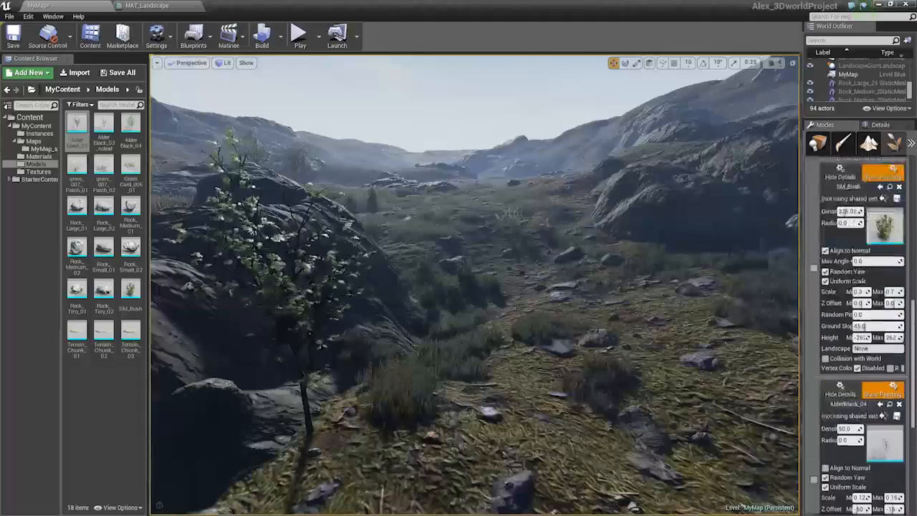
right_click_drag(573, 301, 594, 313)
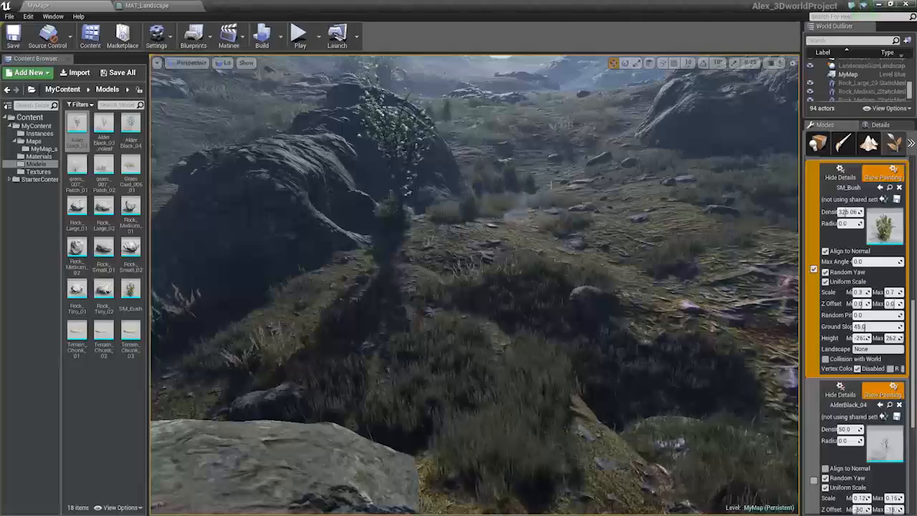
right_click_drag(550, 185, 573, 125)
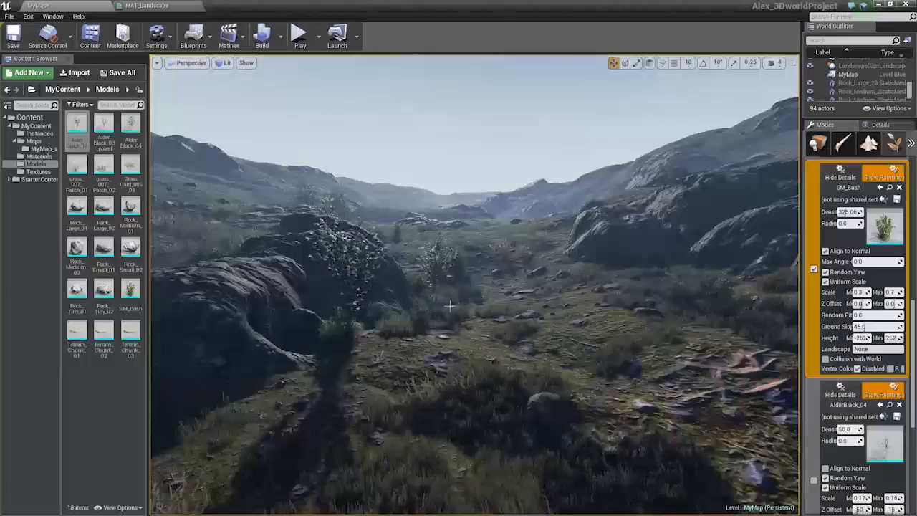
key("s")
mouse_move(450, 305)
right_mouse_down()
mouse_move(448, 318)
mouse_move(437, 251)
mouse_move(439, 315)
right_mouse_up()
key("w")
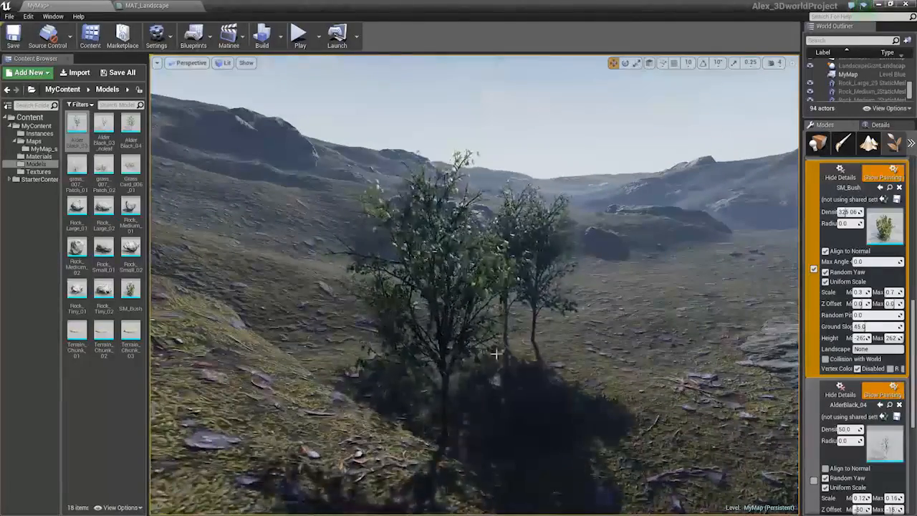
left_click(899, 405)
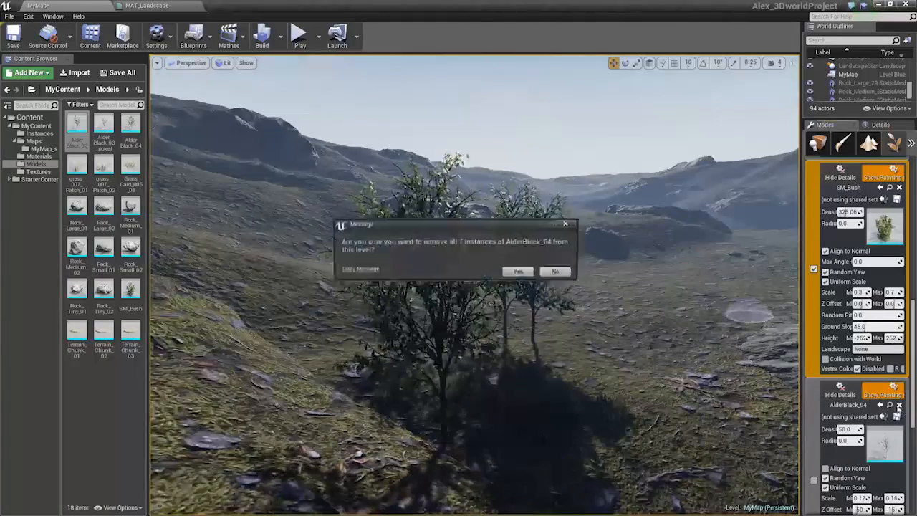
left_click(520, 272)
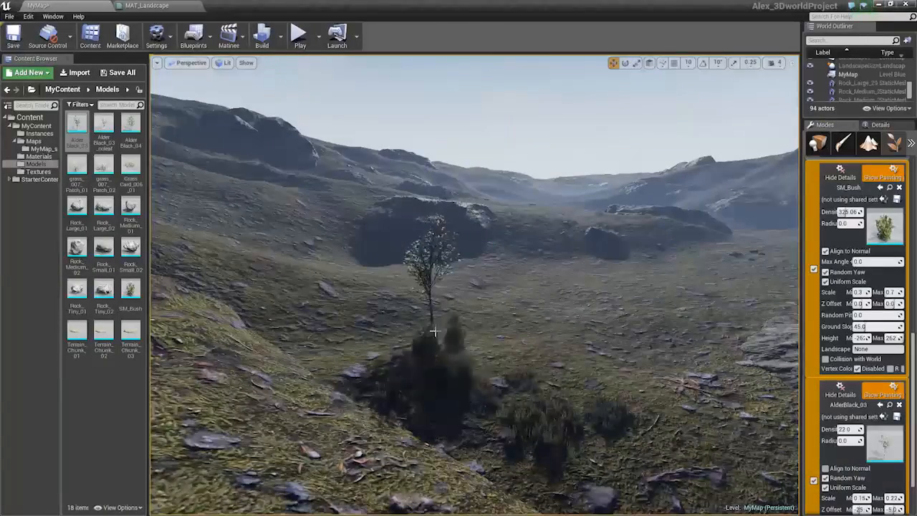
Paint an alder on the rocky ridge among the bushes
mouse_move(474, 284)
right_mouse_down()
mouse_move(474, 236)
mouse_move(444, 235)
mouse_move(415, 279)
mouse_move(423, 308)
mouse_move(439, 287)
right_mouse_up()
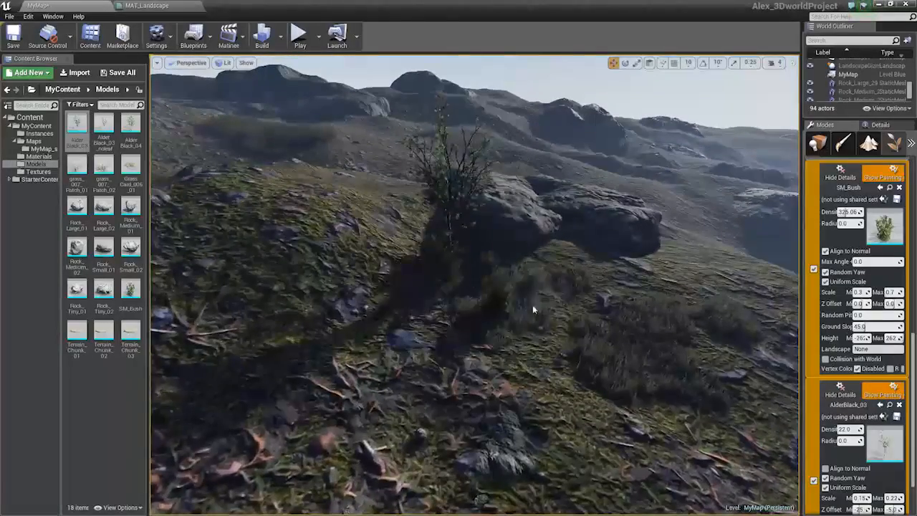
mouse_move(508, 329)
right_mouse_down()
mouse_move(509, 367)
mouse_move(564, 386)
right_mouse_up()
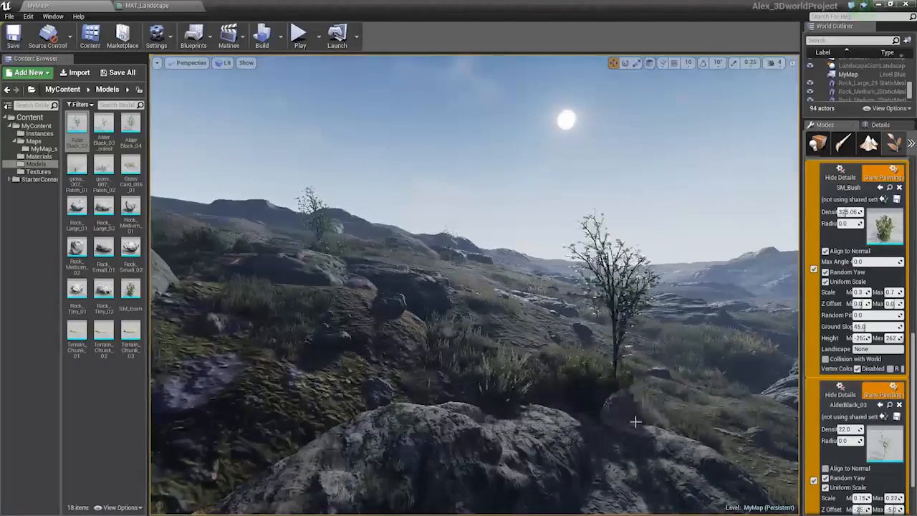
right_click_drag(635, 421, 701, 464)
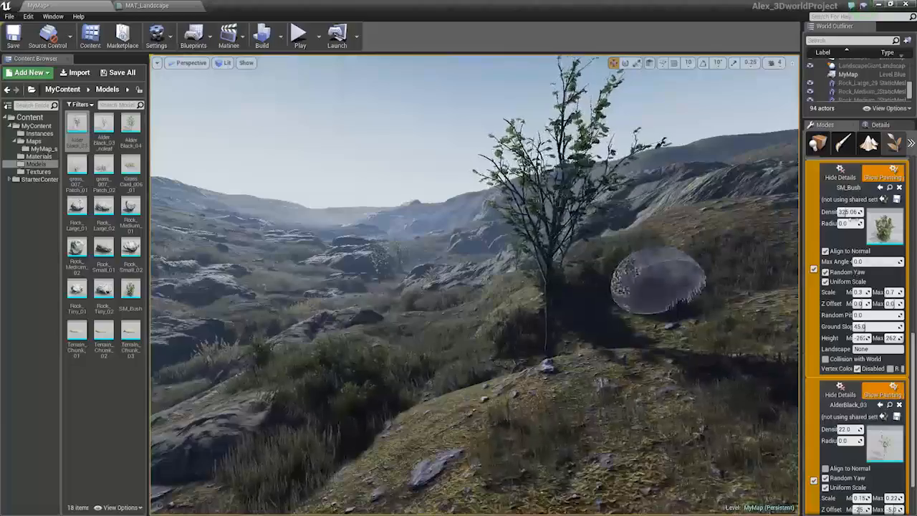
Disable the AlderBlack_03 foliage type for painting
scroll(871, 271, "up", 2)
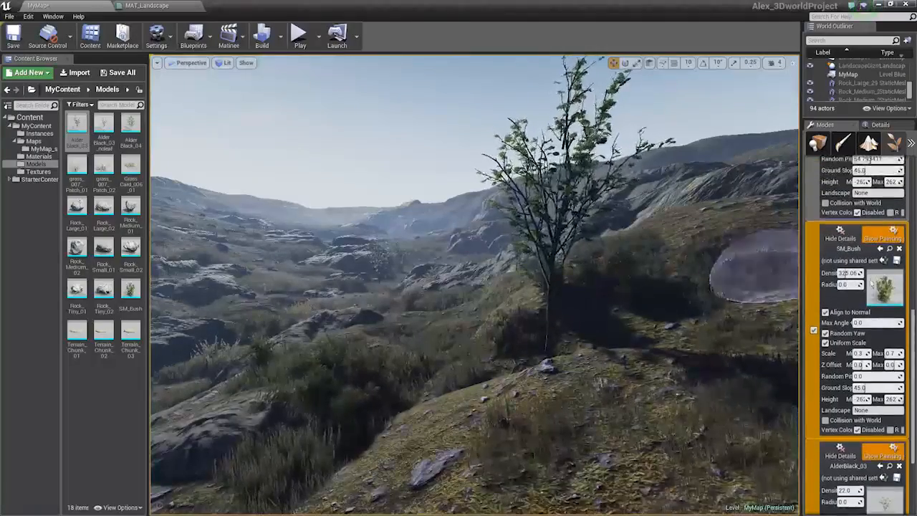
scroll(852, 373, "down", 2)
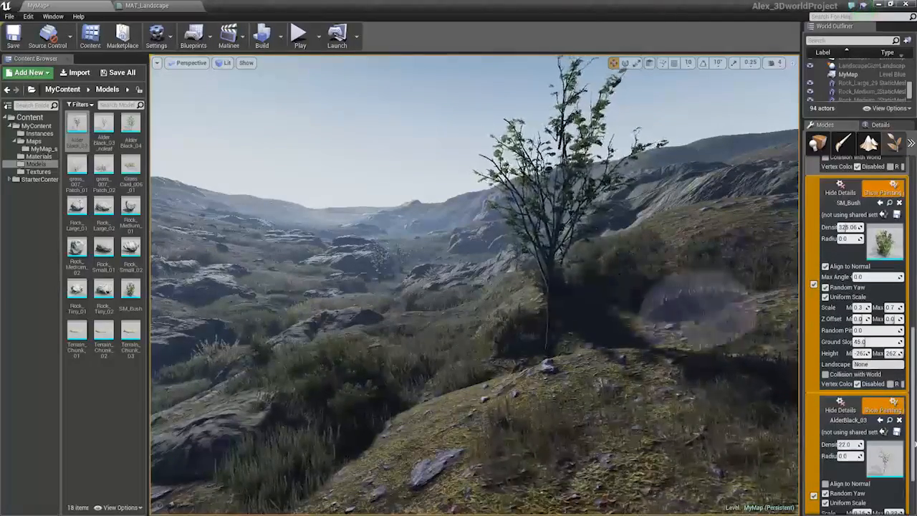
scroll(860, 430, "down", 3)
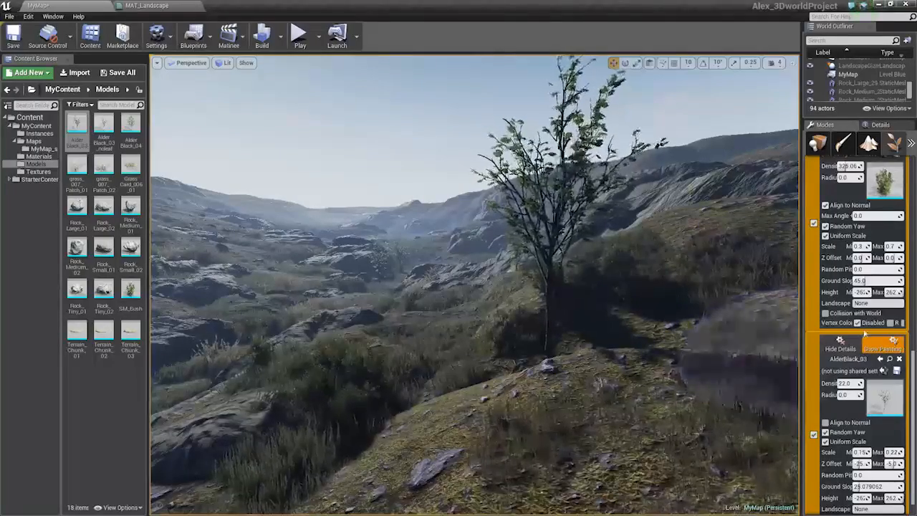
left_click(813, 434)
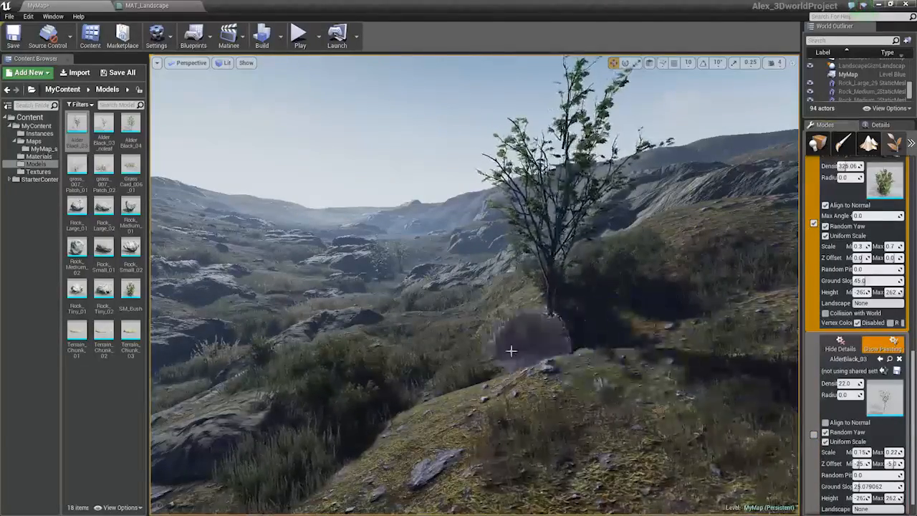
Open the AlderBlack_03_noleaf mesh in the Static Mesh Editor and save it
mouse_move(409, 358)
right_mouse_down()
mouse_move(287, 344)
mouse_move(165, 346)
mouse_move(235, 332)
right_mouse_up()
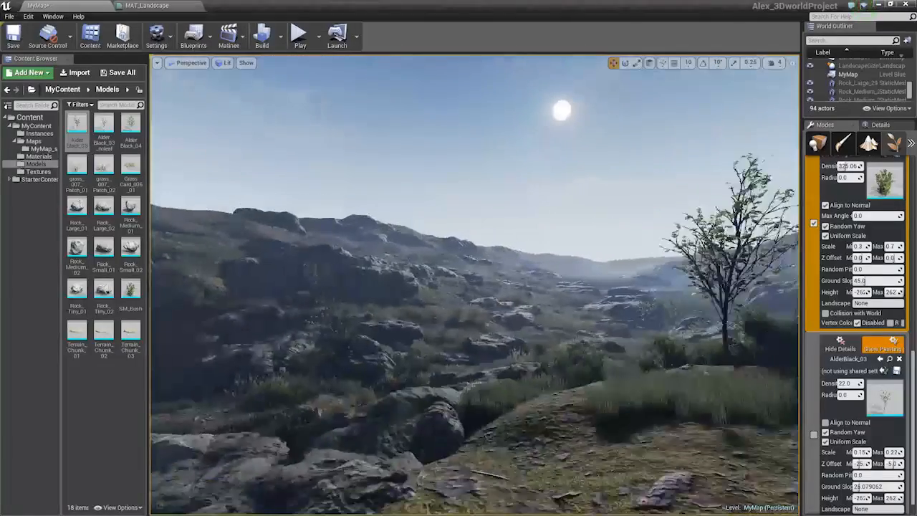
double_click(77, 126)
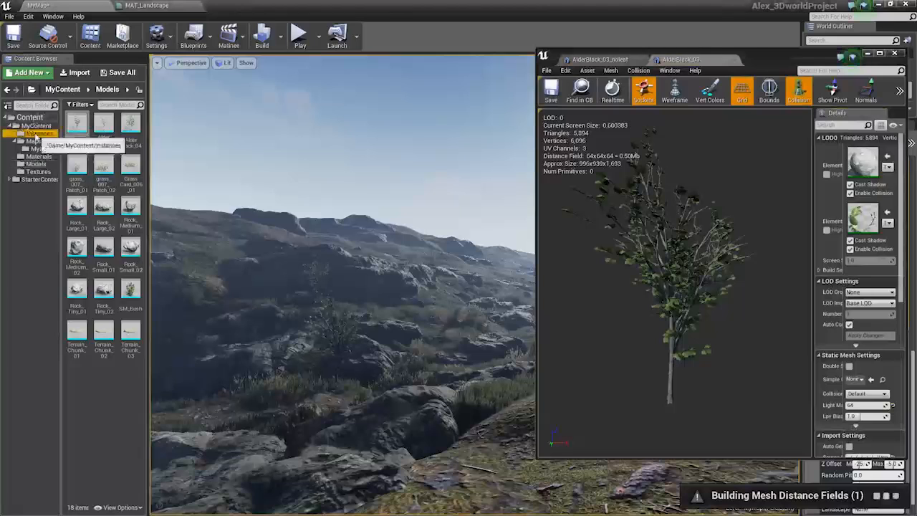
left_click(40, 133)
key("ctrl+s")
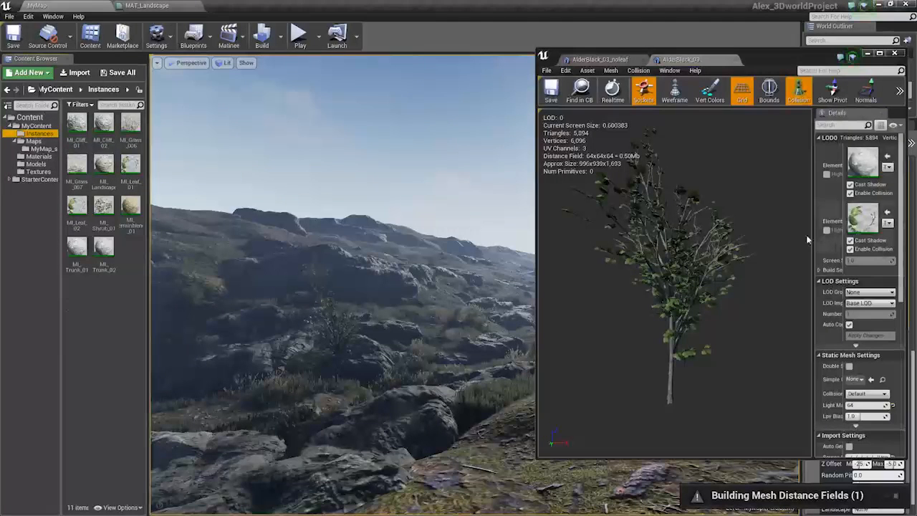
Open the MI_Trunk_02 and MI_Leaf_02 material instances used by the leafless alder mesh
left_click_drag(813, 234, 732, 233)
left_click(619, 60)
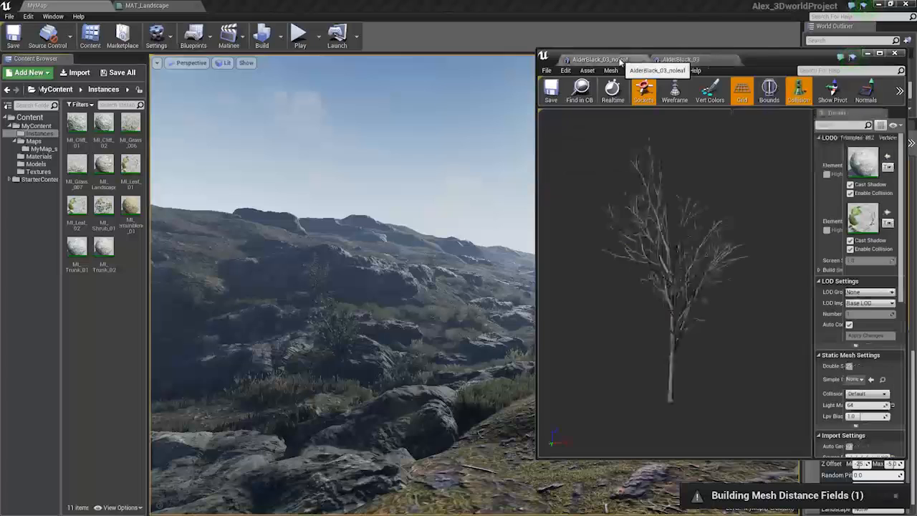
left_click_drag(812, 183, 712, 184)
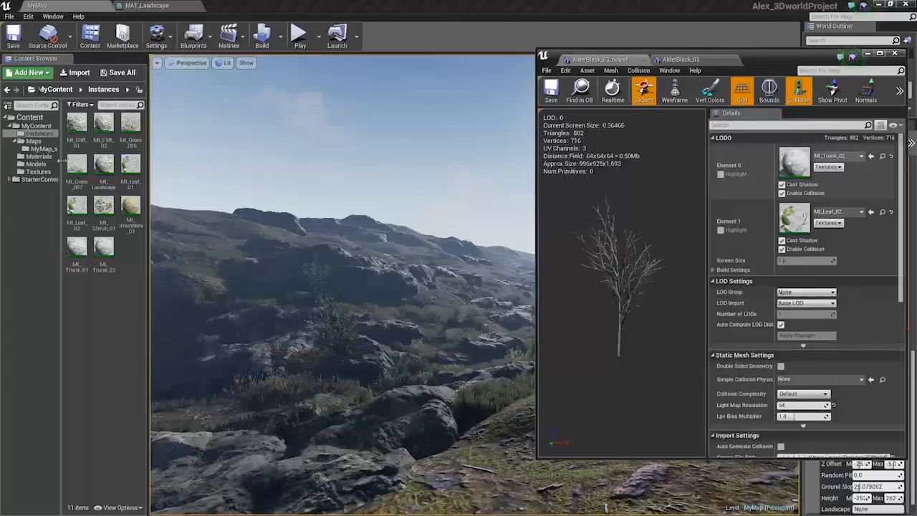
double_click(104, 247)
double_click(77, 209)
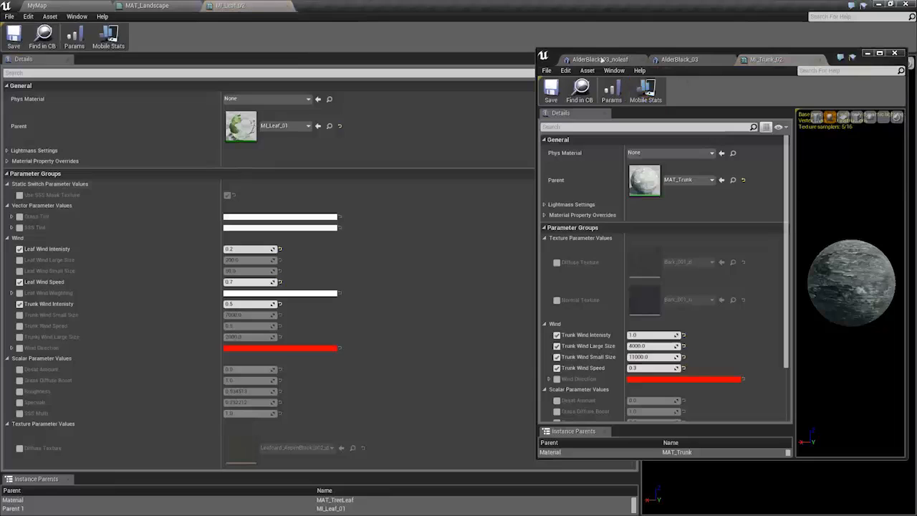
In MI_Leaf_02, enable the Trunk Wind Small Size, Trunk Wind Speed and Trunk Wind Large Size parameters
left_click_drag(793, 61, 455, 6)
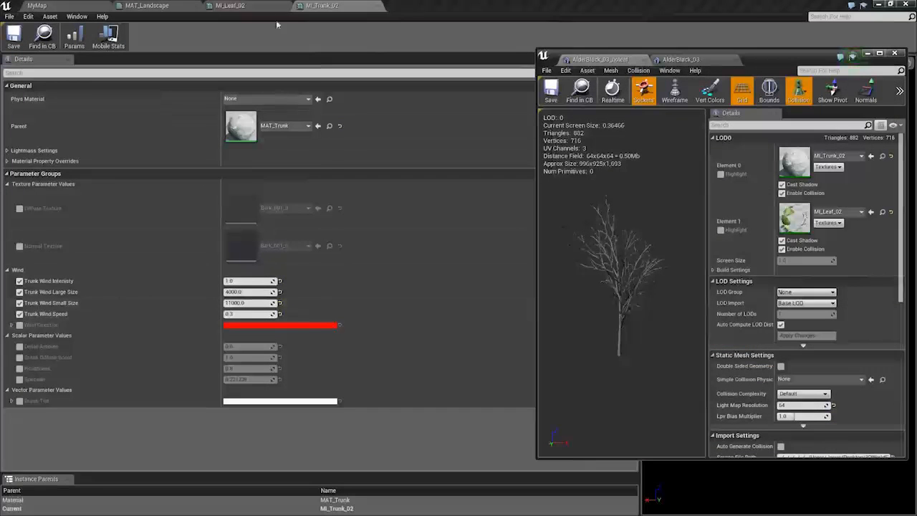
left_click(246, 5)
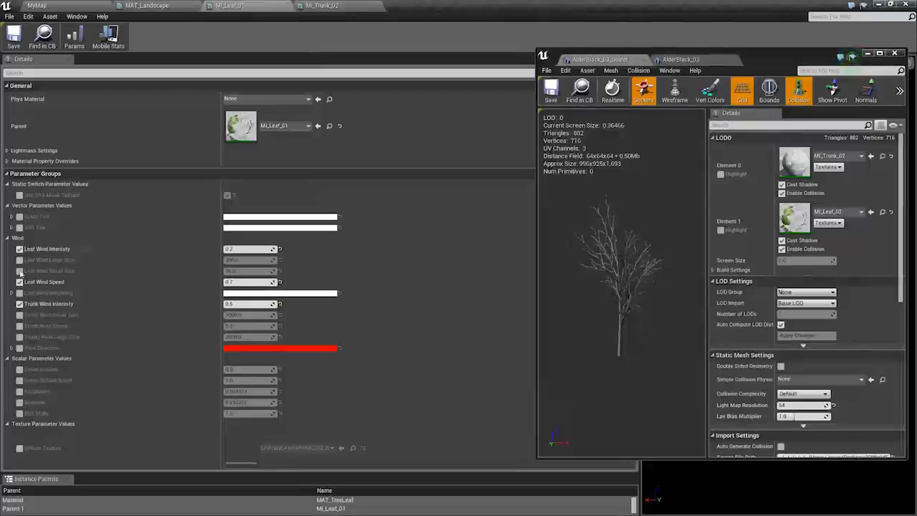
left_click(19, 314)
left_click(19, 325)
left_click(19, 336)
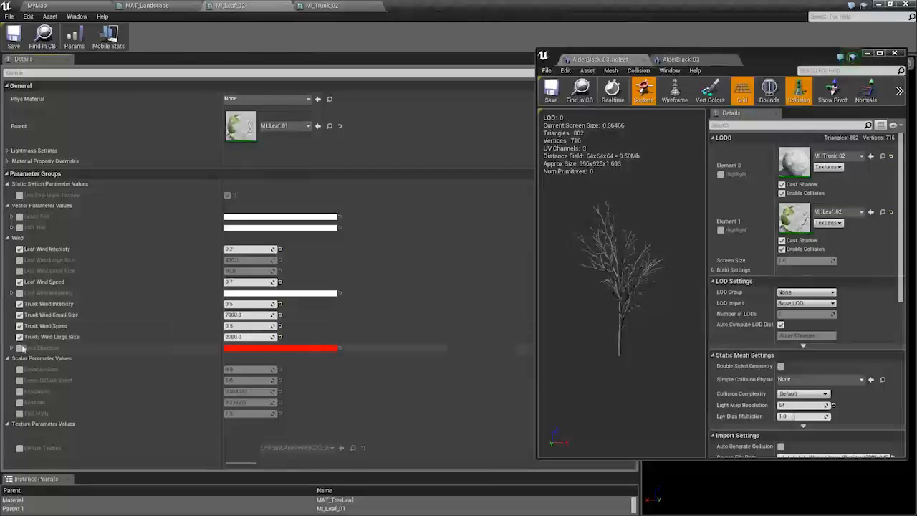
Set MI_Trunk_02's Trunk Wind Intensity to 0.5, Large Size to 2000 and Small Size to 7000
left_click(324, 6)
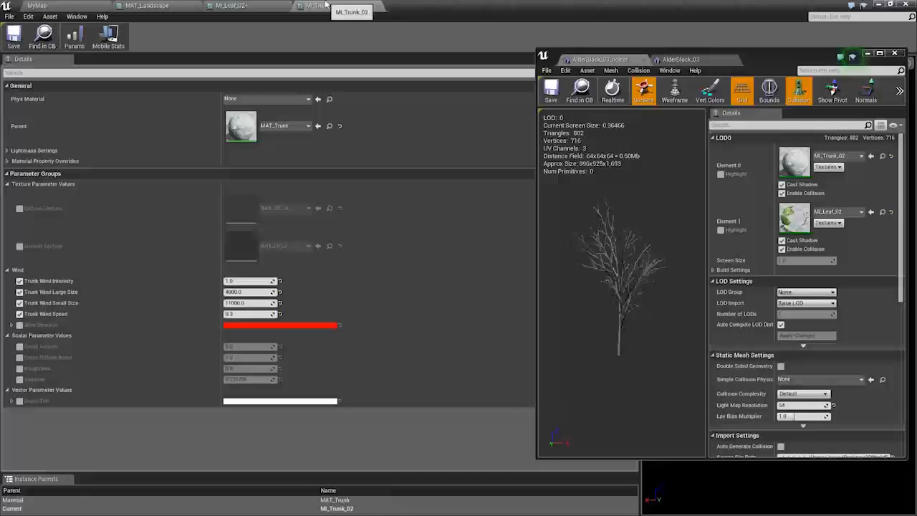
left_click(274, 5)
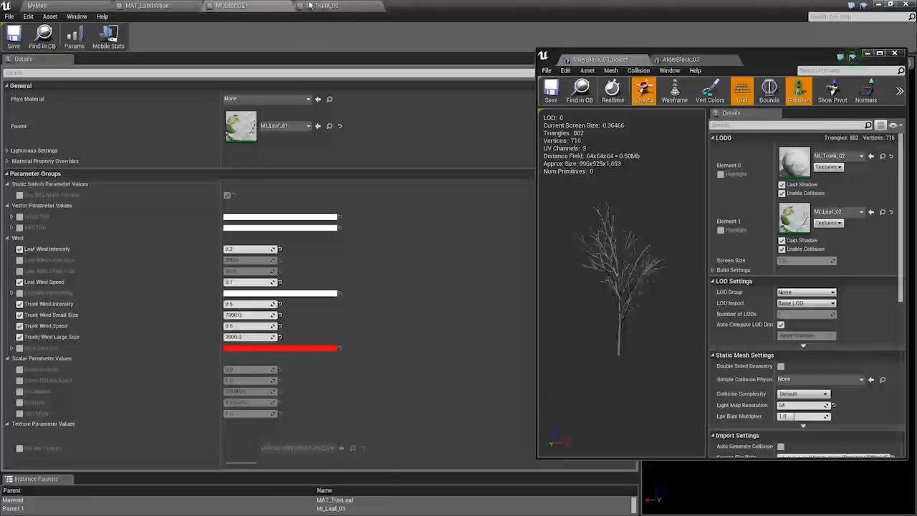
left_click(310, 6)
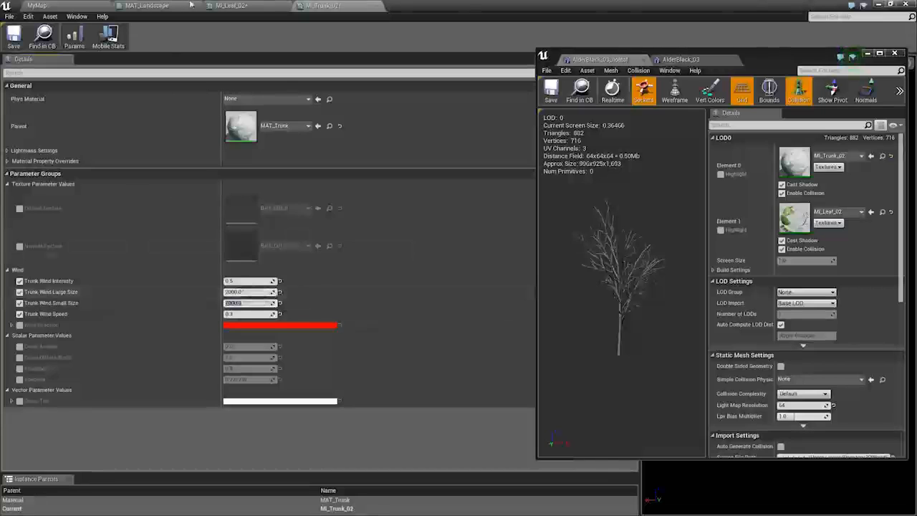
left_click(228, 6)
left_click(341, 6)
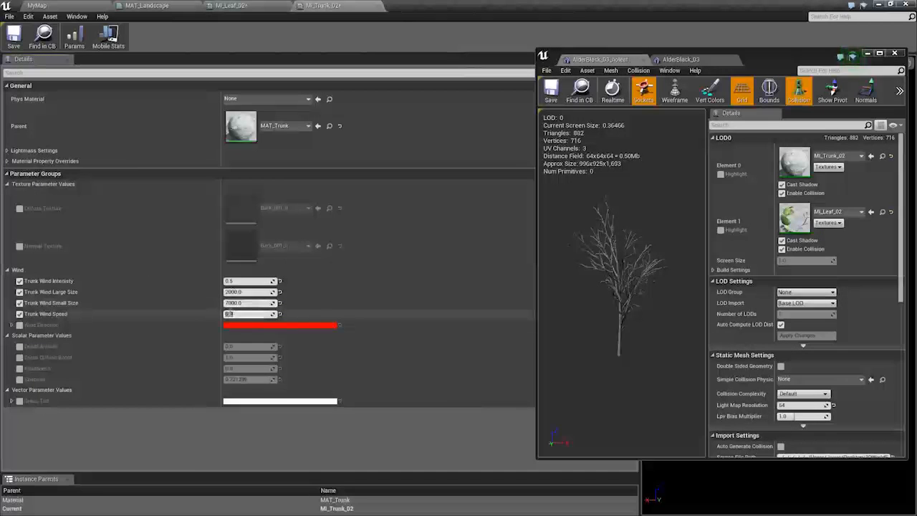
Close the Static Mesh Editor and open the Materials folder in the content browser
left_click(37, 5)
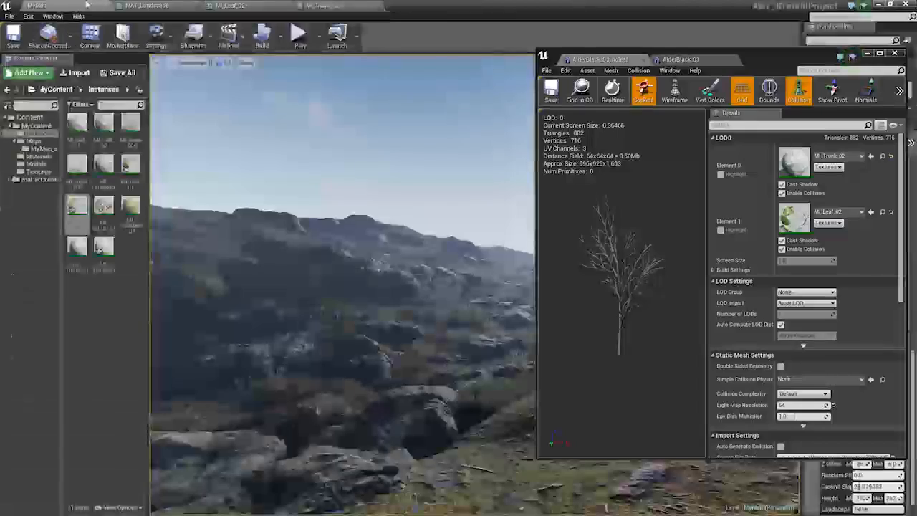
right_click_drag(401, 330, 469, 300)
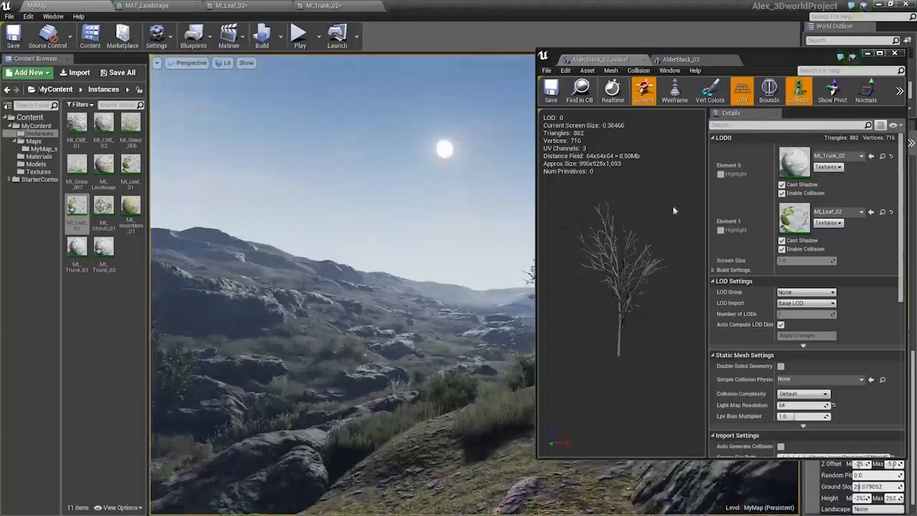
left_click(894, 54)
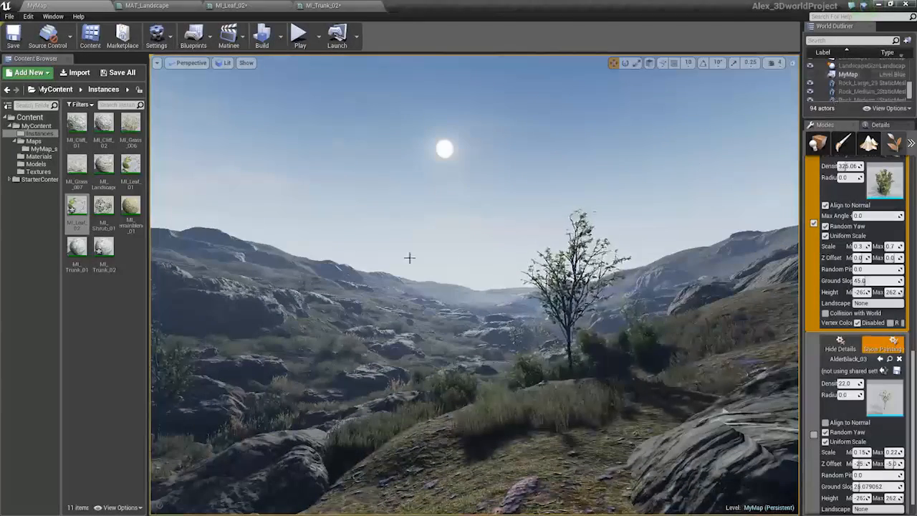
left_click(37, 157)
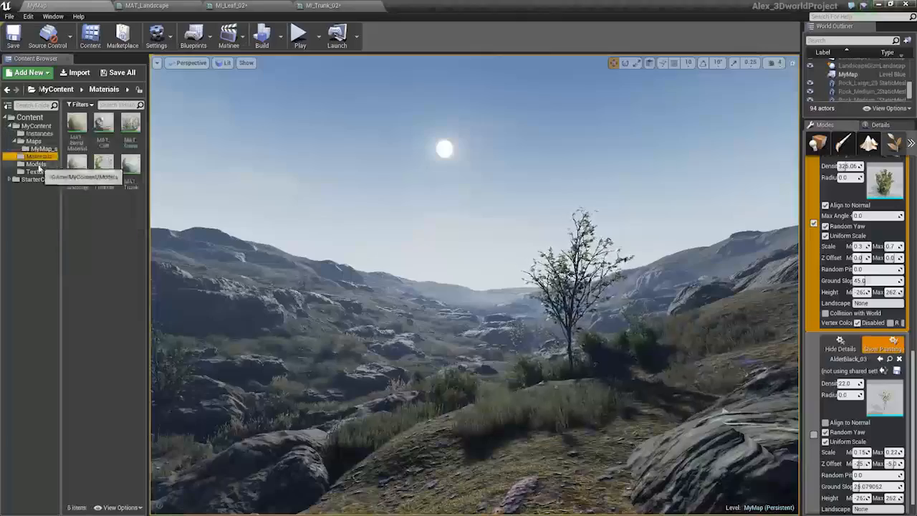
Open the Models folder in the content browser and switch the Modes panel to Place mode
left_click(37, 165)
key("w")
right_click_drag(358, 287, 412, 313)
key("s")
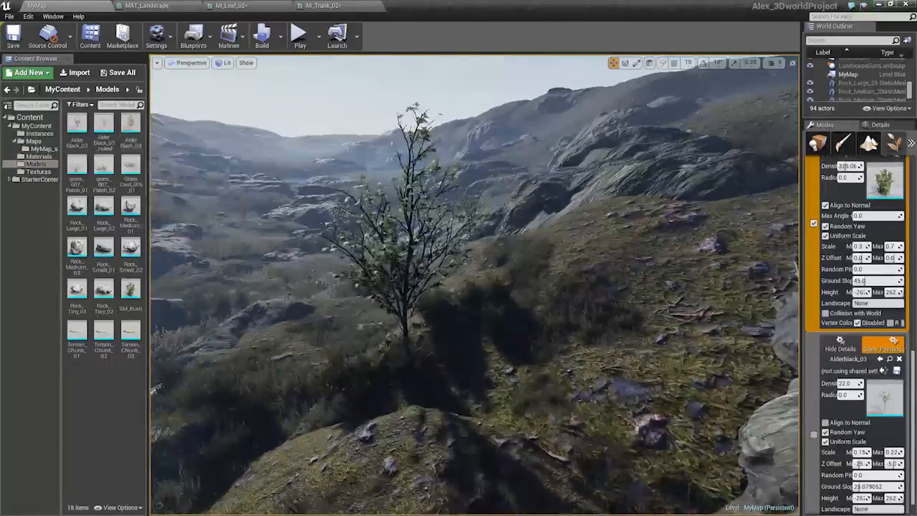
right_click(342, 294)
right_click_drag(341, 294, 344, 311)
right_click_drag(286, 269, 285, 312)
key("shift+1")
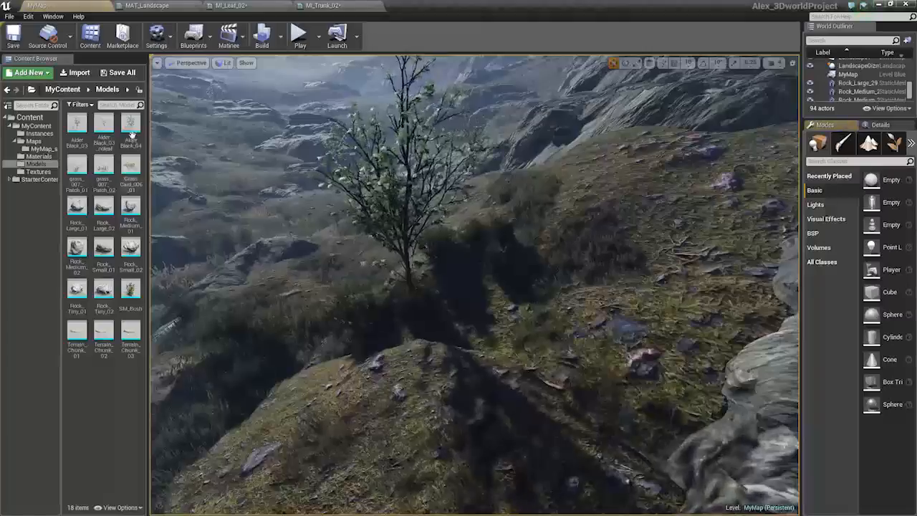
left_click_drag(131, 134, 477, 305)
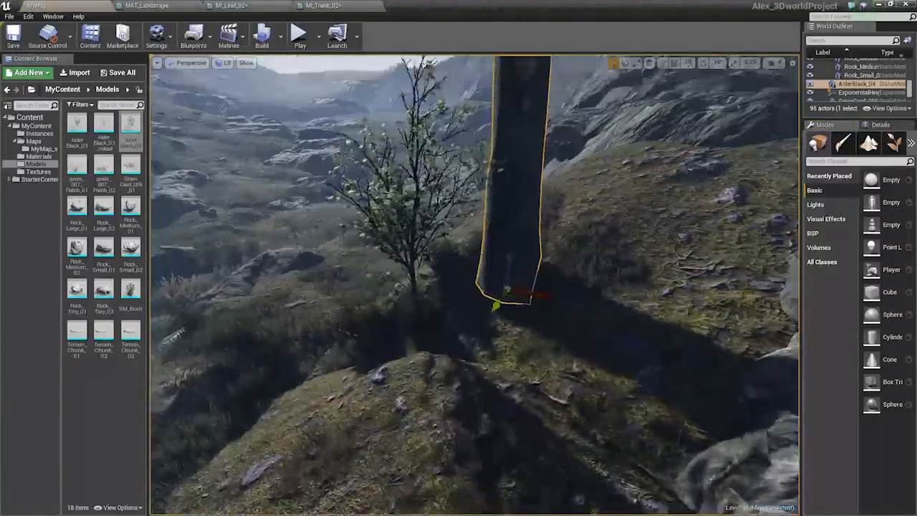
right_click_drag(494, 305, 495, 200)
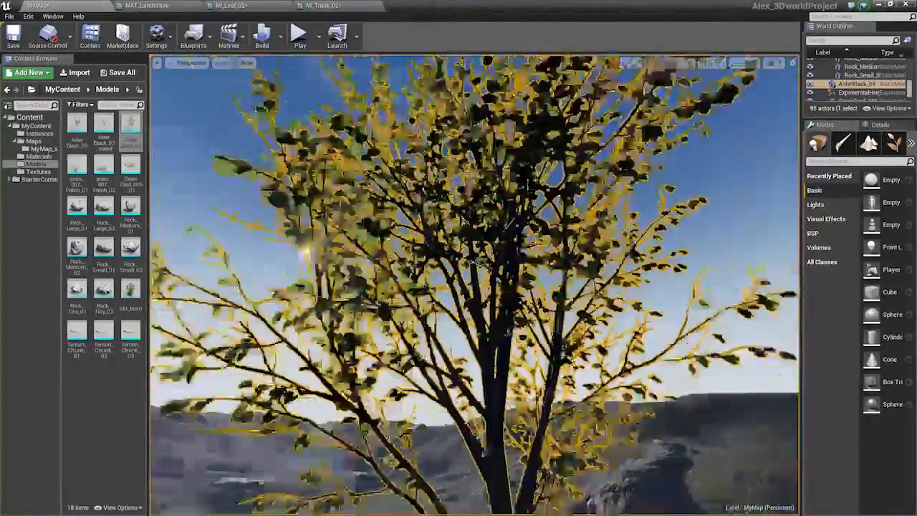
key("s")
key("Escape")
key("s")
right_click_drag(483, 312, 484, 345)
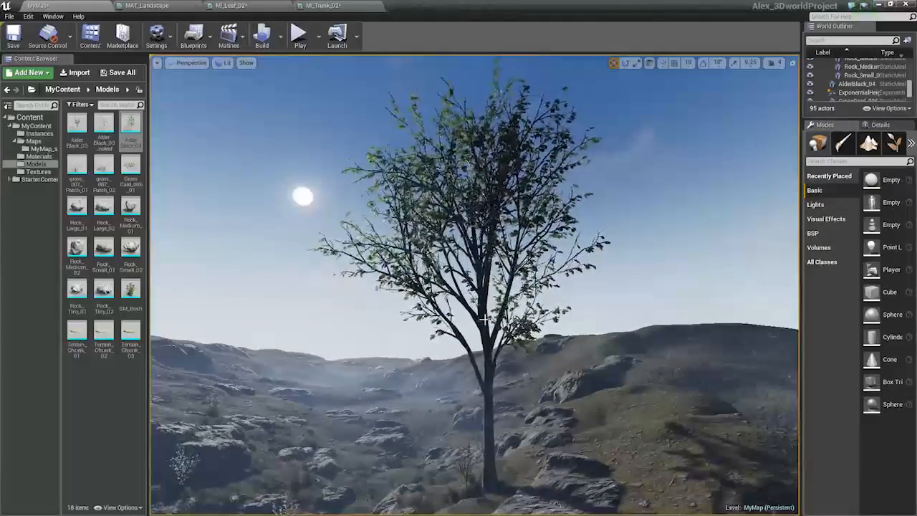
left_click(484, 320)
right_click_drag(485, 320, 376, 308)
key("Delete")
Place an AlderBlack_04 tree on the rocky slope and rotate it slightly
left_click_drag(133, 130, 419, 383)
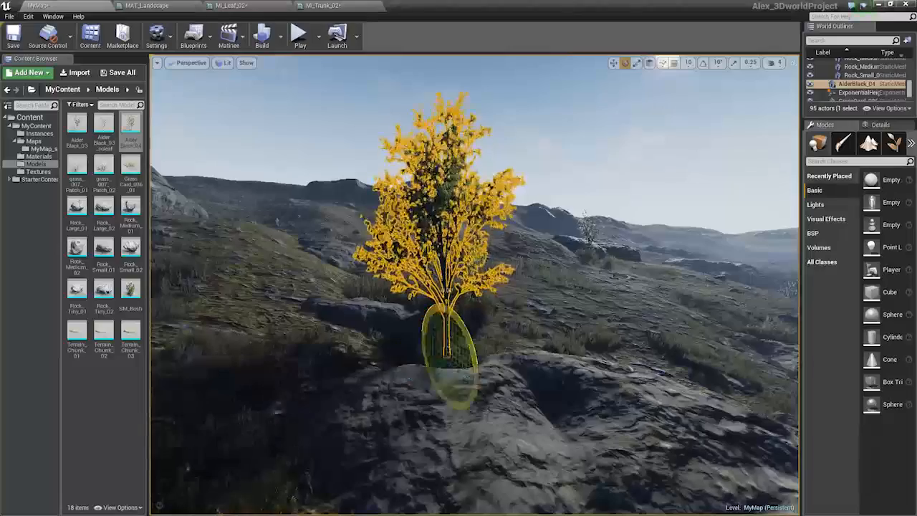
key("s")
right_click_drag(516, 323, 507, 288)
left_click(515, 323)
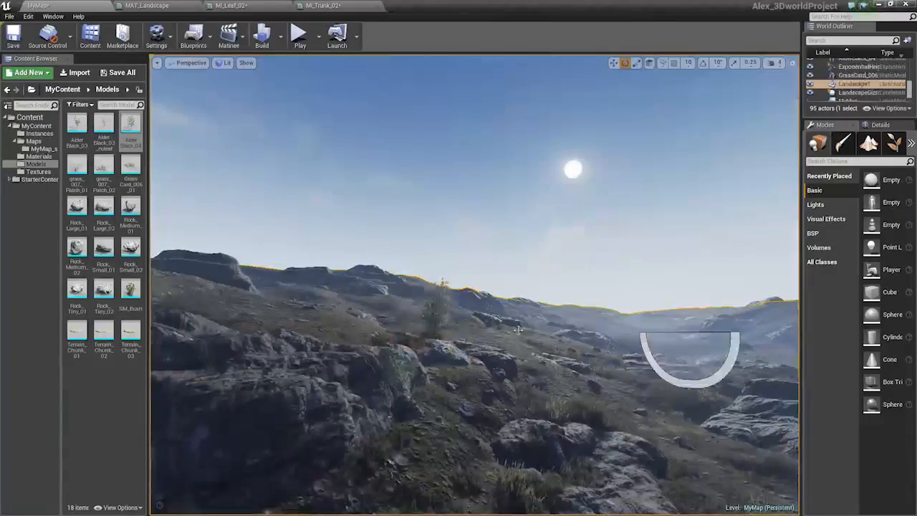
key("w")
right_click_drag(516, 324, 506, 365)
left_click(477, 371)
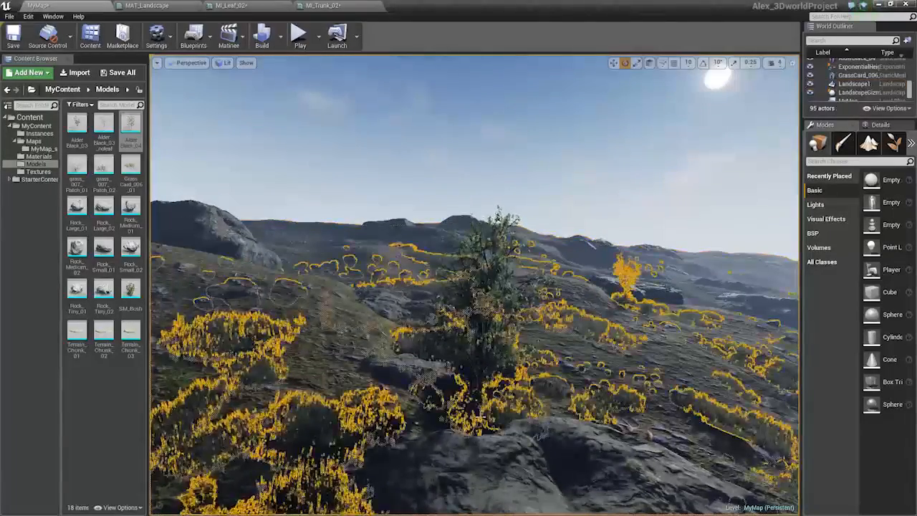
left_click(484, 357)
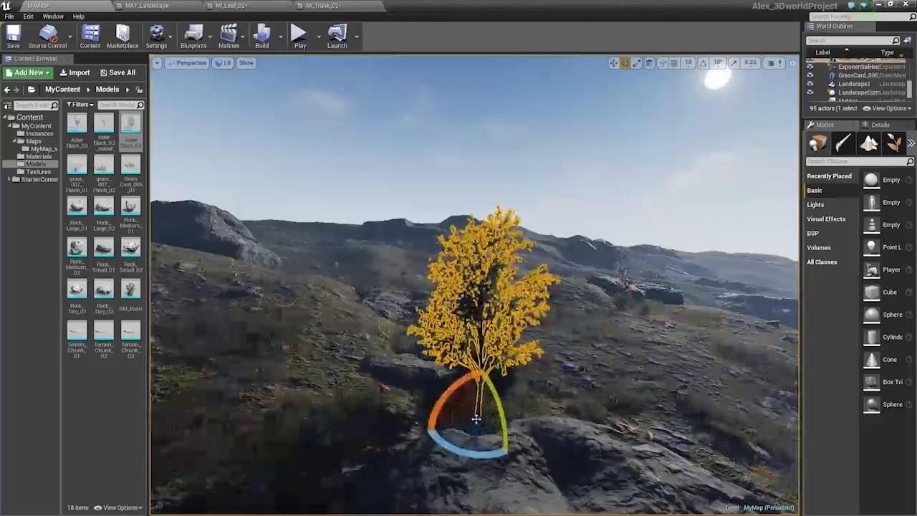
key("w")
left_click_drag(469, 423, 455, 423)
right_click_drag(455, 422, 202, 391)
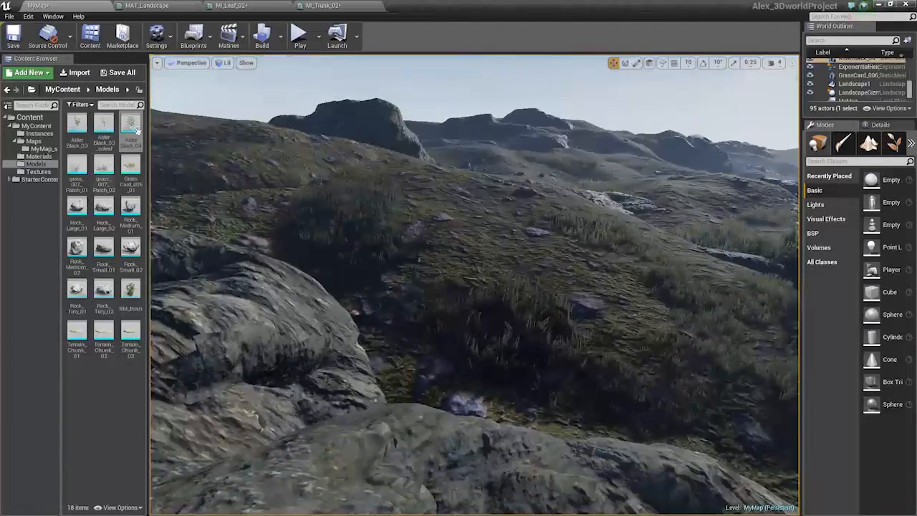
Place another AlderBlack_04 tree on a rock ledge and rotate it
left_click_drag(131, 125, 415, 385)
right_click_drag(630, 375, 636, 290)
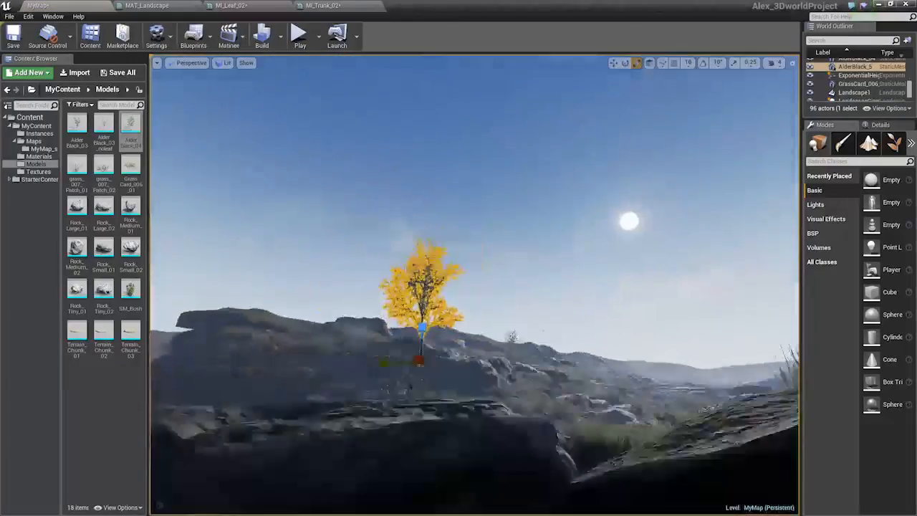
right_click_drag(466, 361, 491, 384)
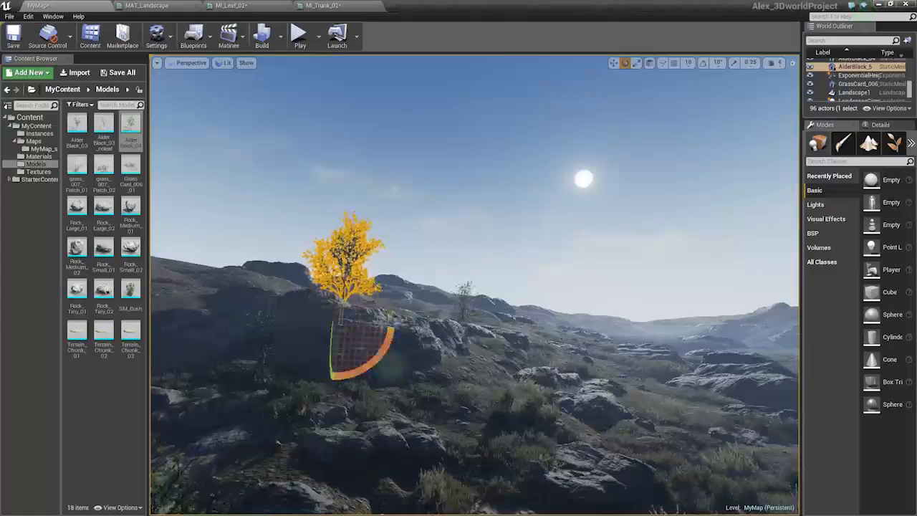
left_click(387, 299)
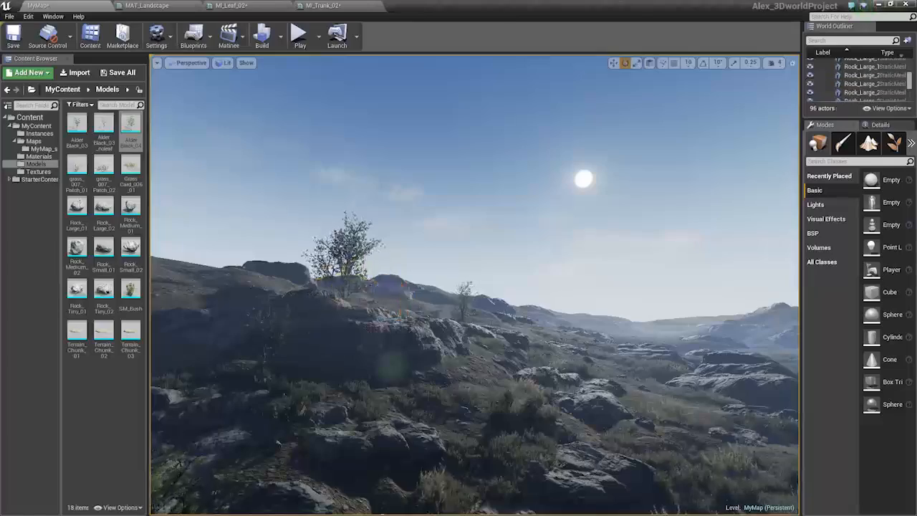
Select the first placed AlderBlack_04 tree and undo its last change
key("w")
right_click_drag(386, 299, 390, 331)
left_click(456, 334)
left_click(449, 355)
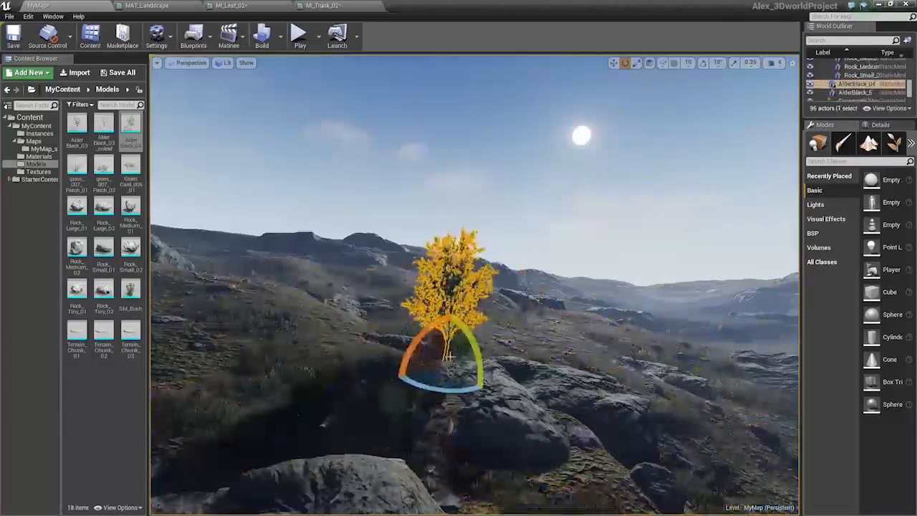
left_click(508, 346)
right_click_drag(508, 346, 546, 335)
key("s")
key("ctrl+z")
key("w")
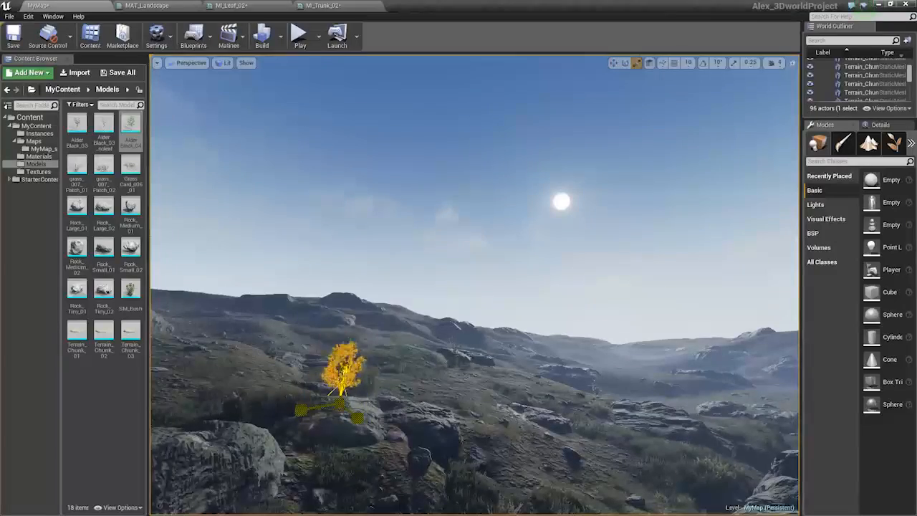
Place an SM_Bush on the ground beside the large rock
mouse_move(546, 335)
right_mouse_down()
mouse_move(573, 342)
mouse_move(582, 362)
mouse_move(555, 329)
right_mouse_up()
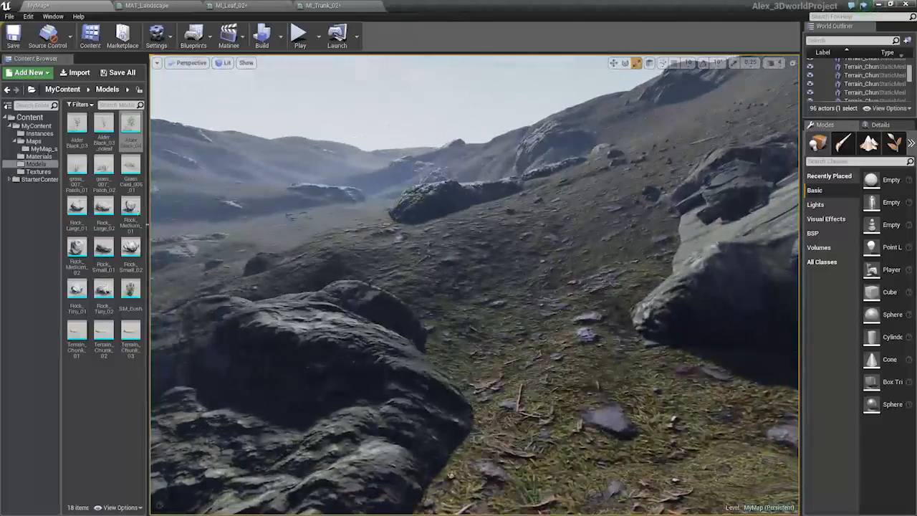
left_click_drag(129, 288, 467, 346)
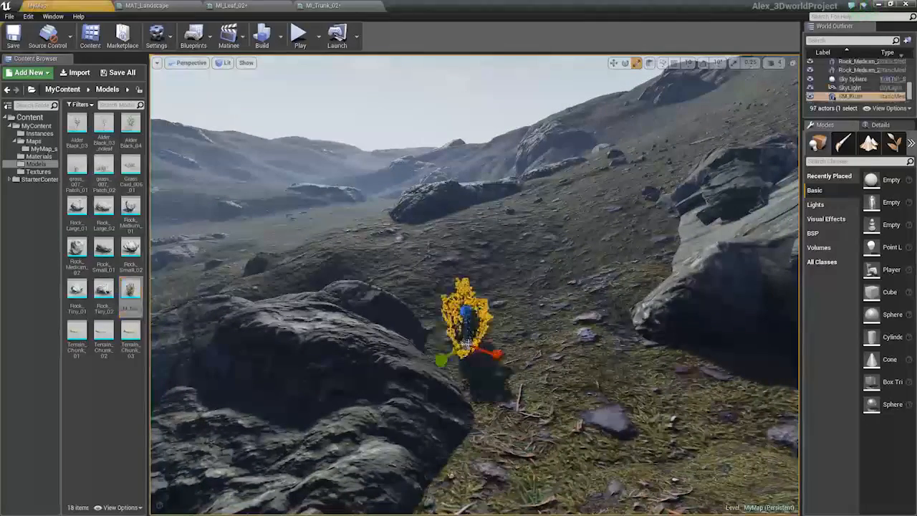
key("w")
left_click(465, 344)
left_click(466, 327)
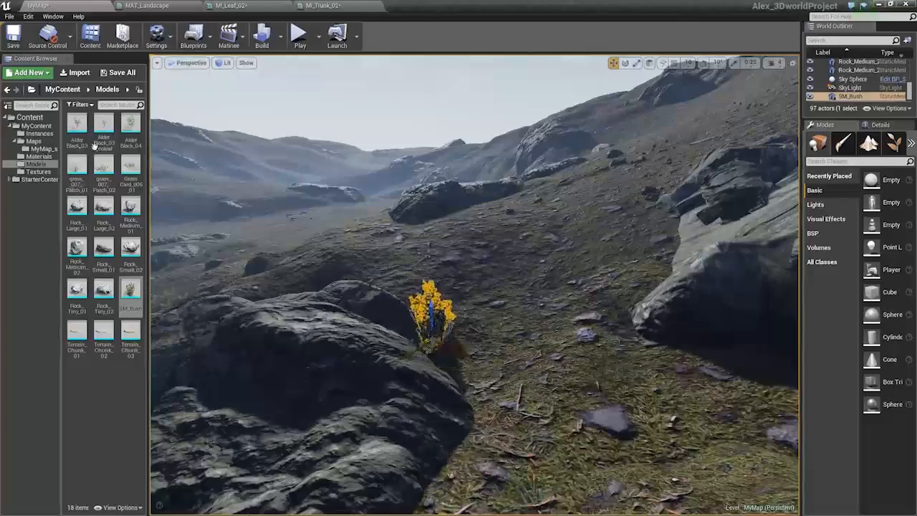
Place two more AlderBlack_04 trees in the valley and reposition the second one near the rock
left_click_drag(131, 124, 465, 376)
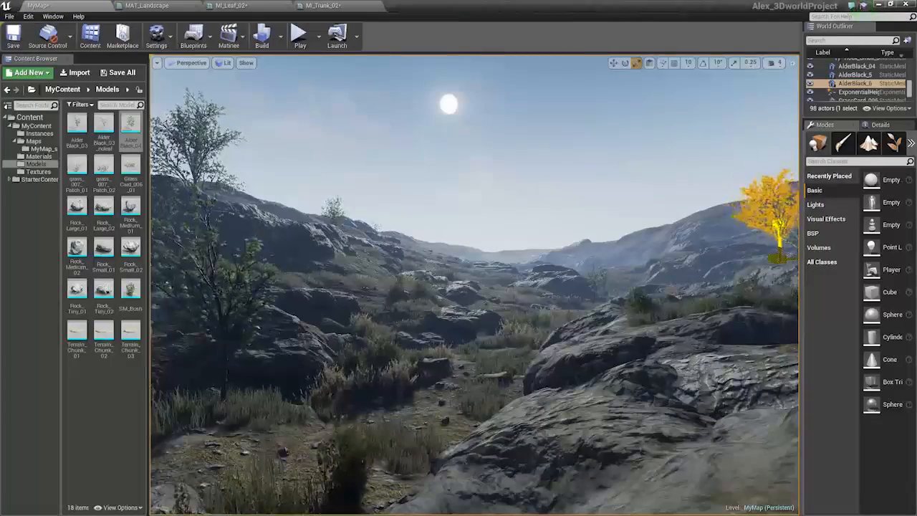
right_click_drag(472, 286, 351, 326)
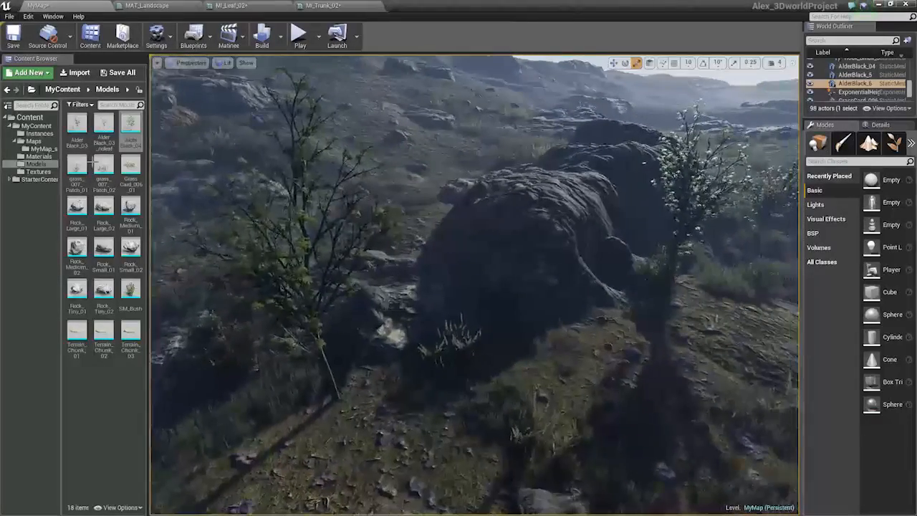
left_click_drag(132, 123, 546, 368)
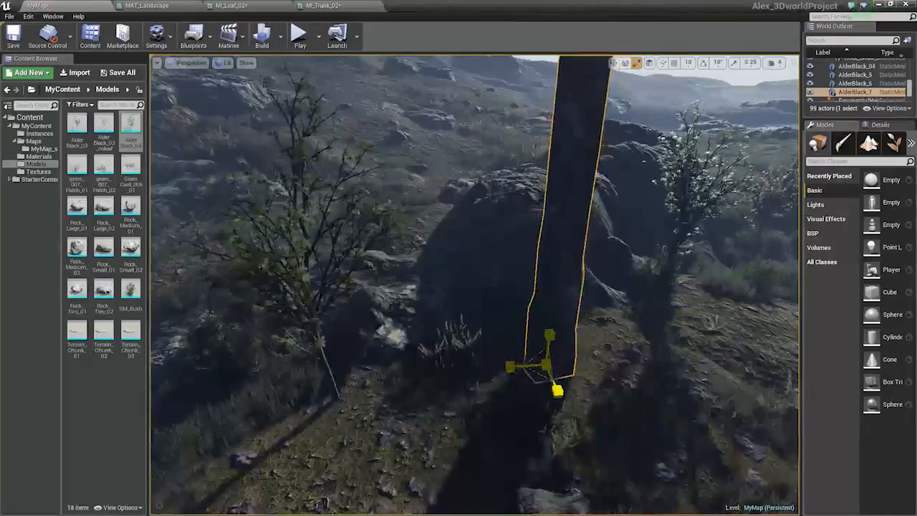
left_click_drag(545, 365, 499, 356)
right_click_drag(499, 356, 479, 376)
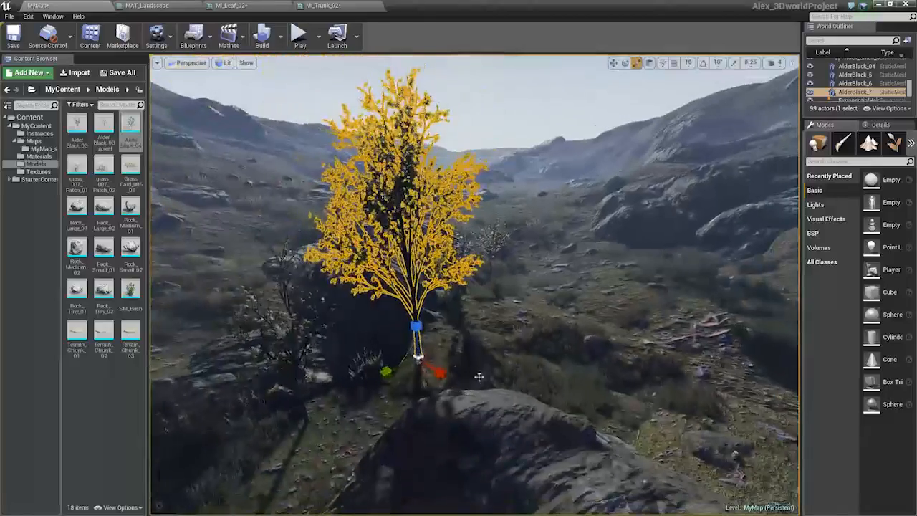
Move and rotate the newest alder tree, then save all changes
key("w")
left_click_drag(412, 364, 429, 345)
key("e")
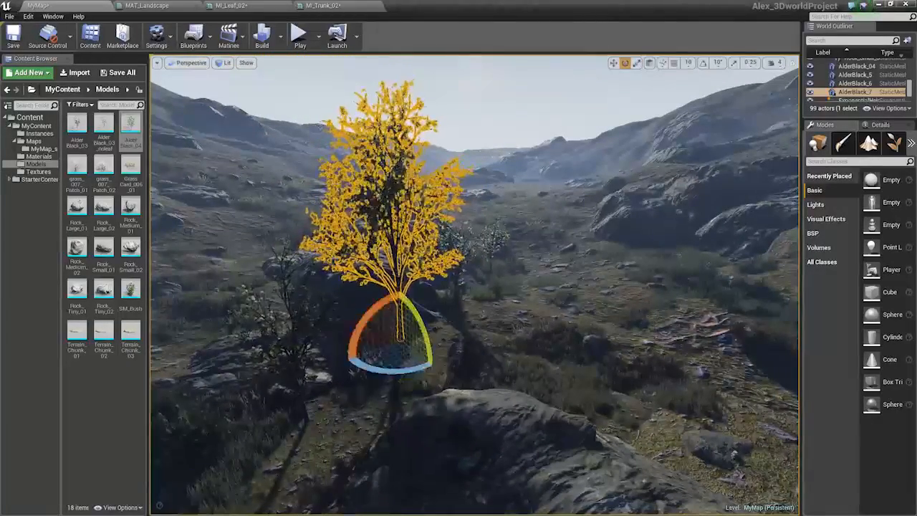
left_click(466, 423)
right_click_drag(466, 423, 458, 322)
key("s")
key("w")
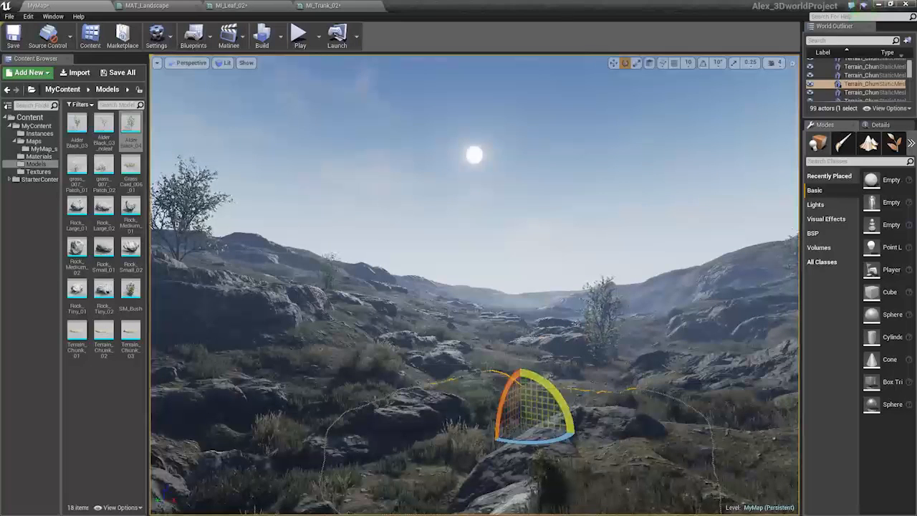
key("ctrl+shift+s")
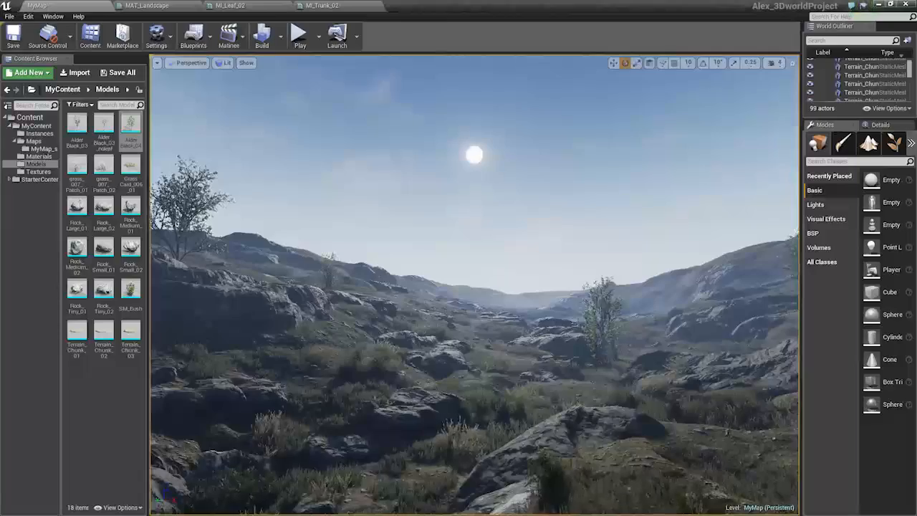
Place a second SM_Bush at the base of an alder tree and adjust its position
right_click_drag(474, 285, 560, 429)
key("w")
left_click_drag(130, 291, 490, 417)
key("space")
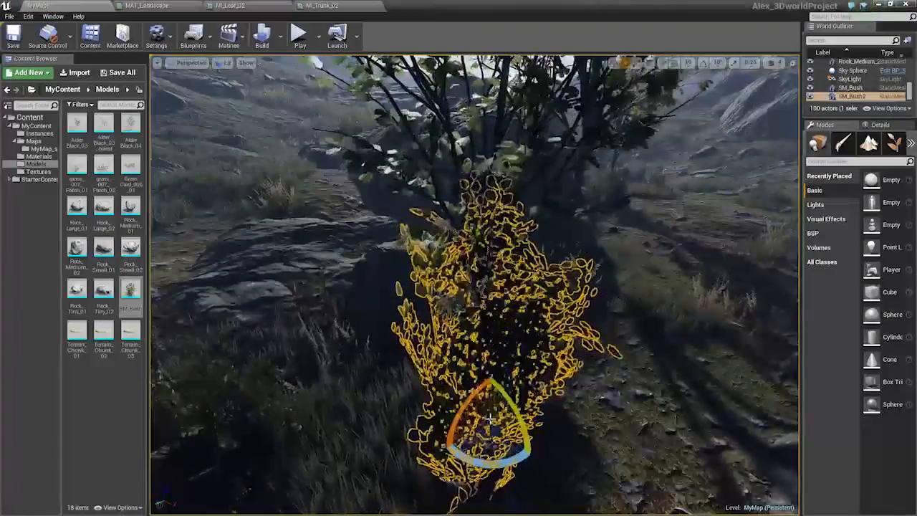
key("space")
left_click_drag(490, 421, 458, 452)
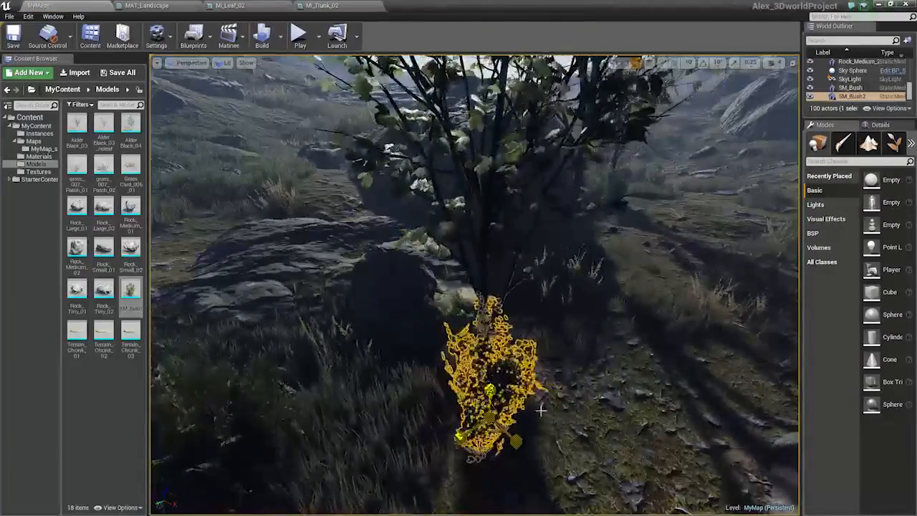
left_click(564, 403)
key("Escape")
key("s")
right_click_drag(577, 401, 555, 430)
key("w")
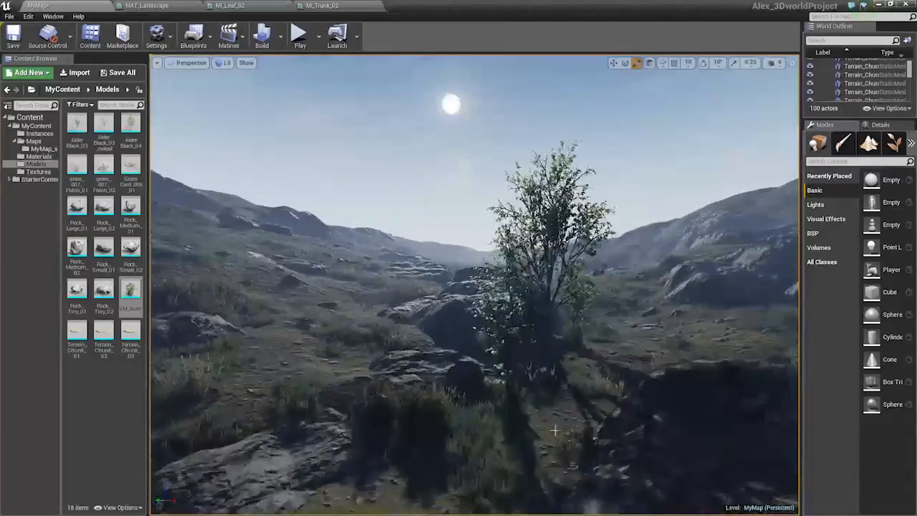
Place a third SM_Bush below the alder tree in the valley
left_click(512, 419)
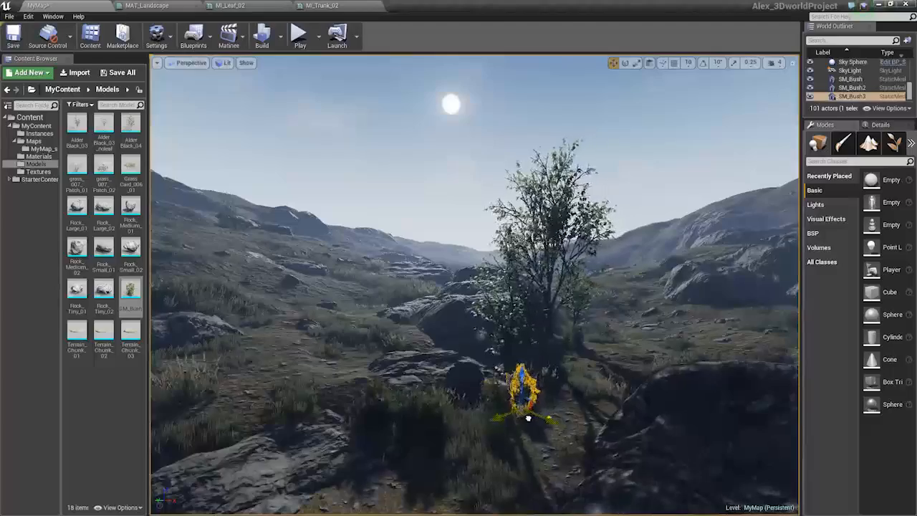
Select the placed trees, rocks and landscape around the valley to inspect the arrangement
left_click(501, 367)
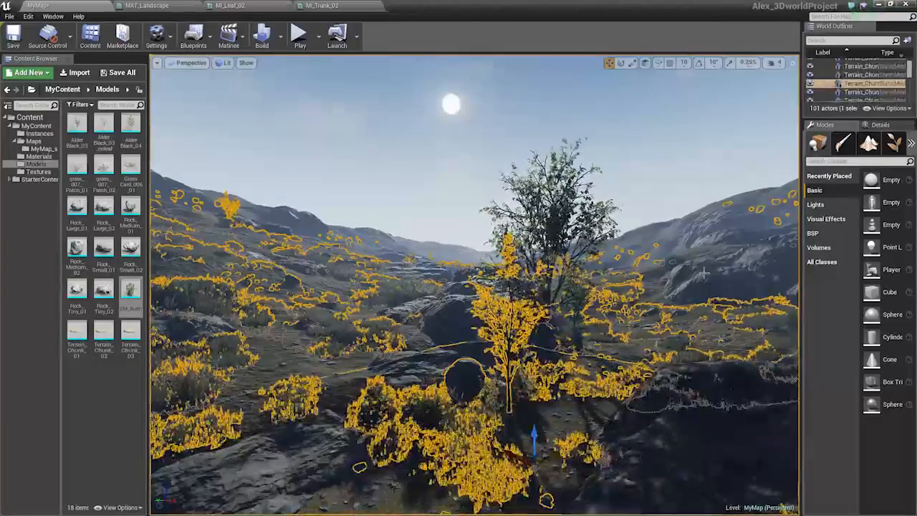
left_click(705, 275)
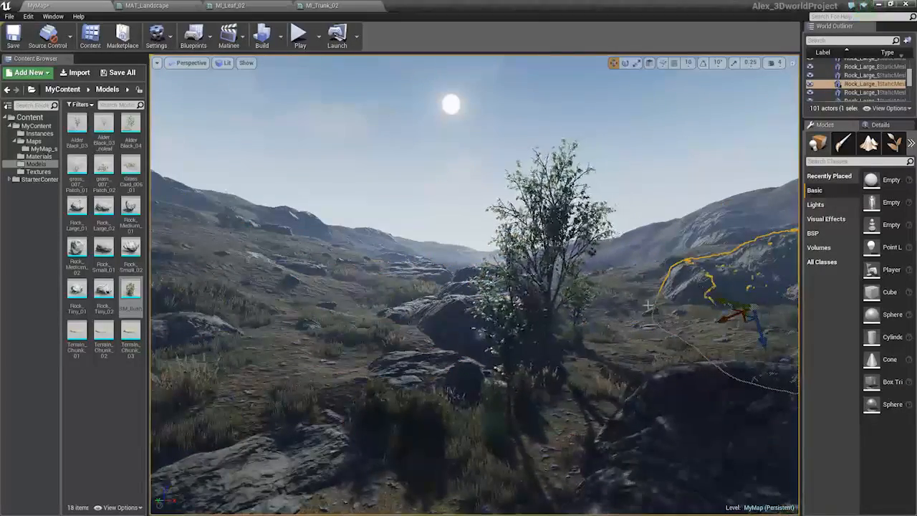
key("s")
key("a")
right_click_drag(647, 305, 648, 308)
left_click(521, 275)
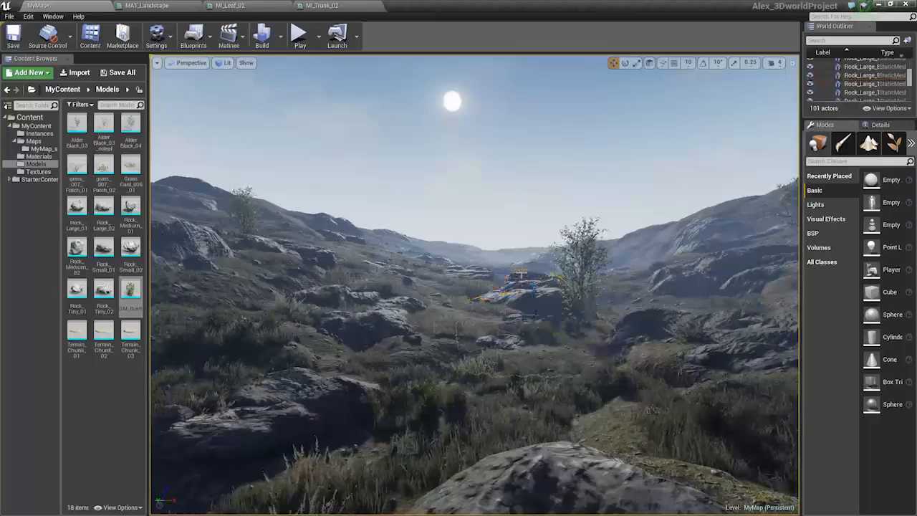
key("s")
right_click_drag(521, 275, 495, 204)
key("a")
left_click(610, 338)
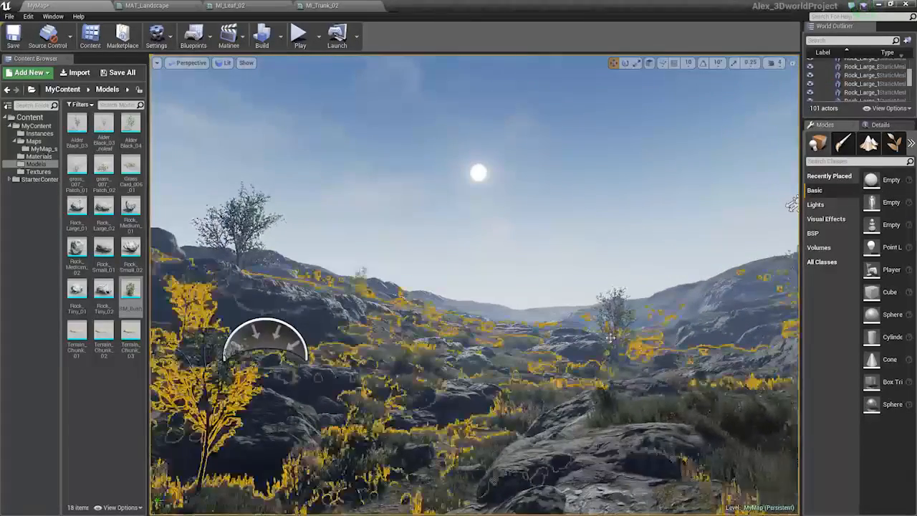
left_click(613, 333)
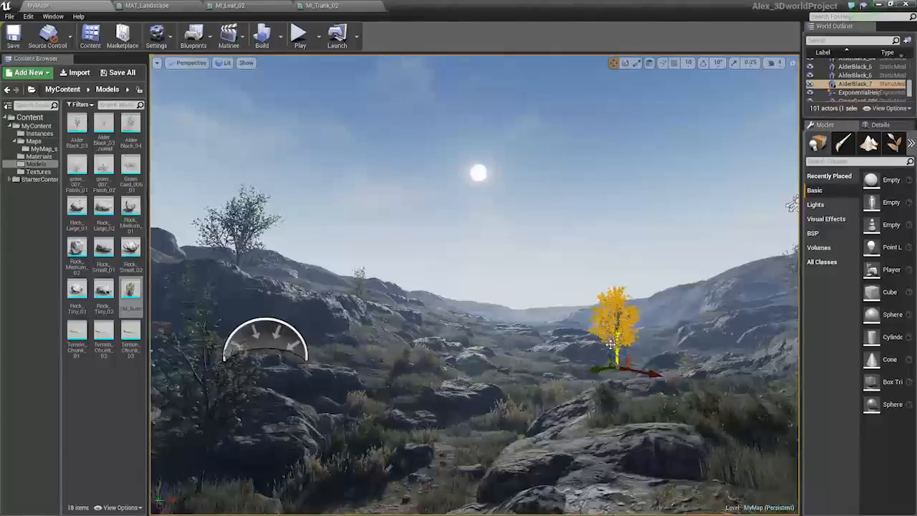
left_click(608, 347)
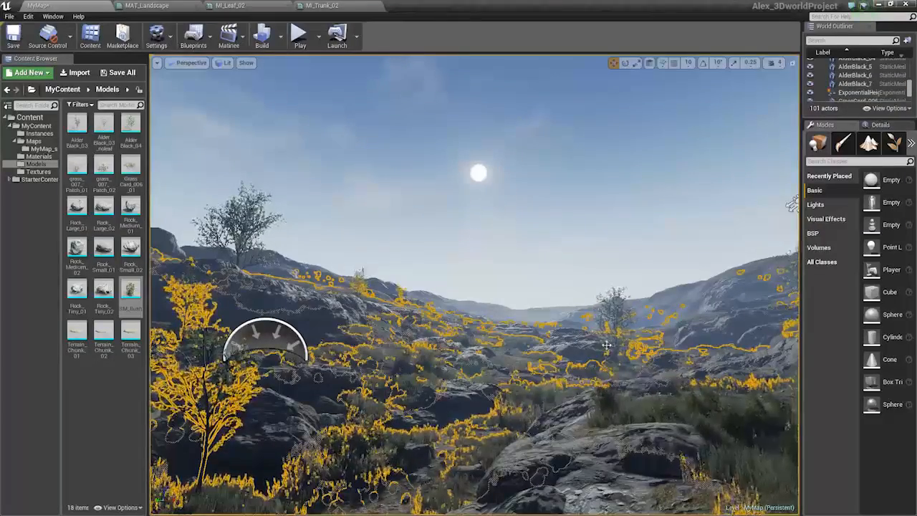
Select the alder tree in the valley and rotate it to a new angle
key("w")
right_click_drag(607, 345, 573, 453)
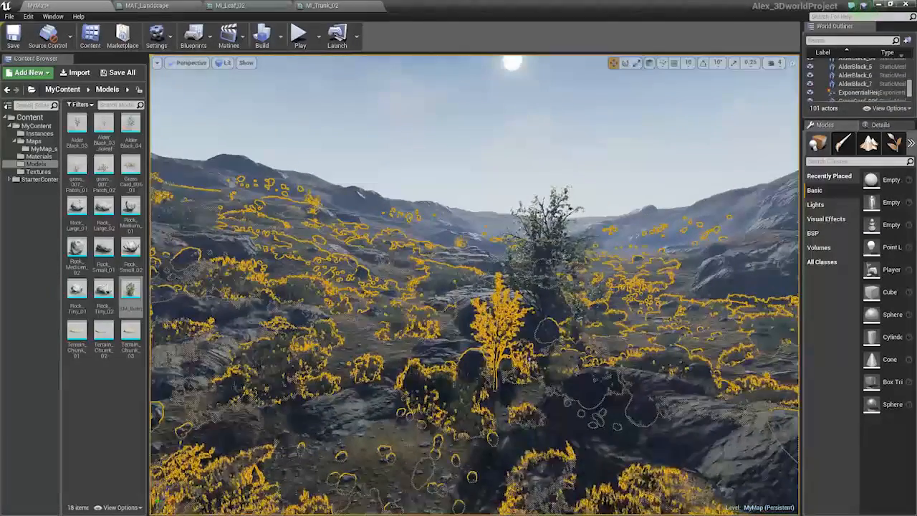
left_click(544, 304)
left_click(505, 338)
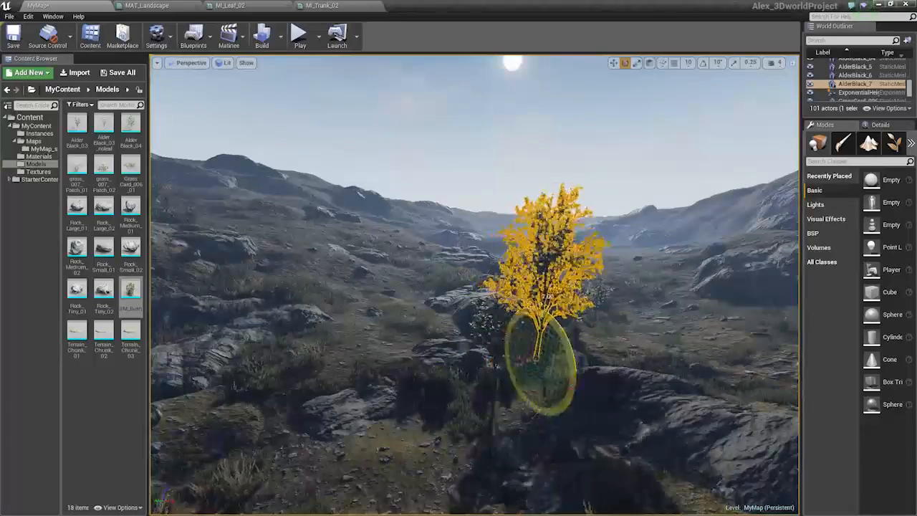
left_click_drag(556, 321, 563, 327)
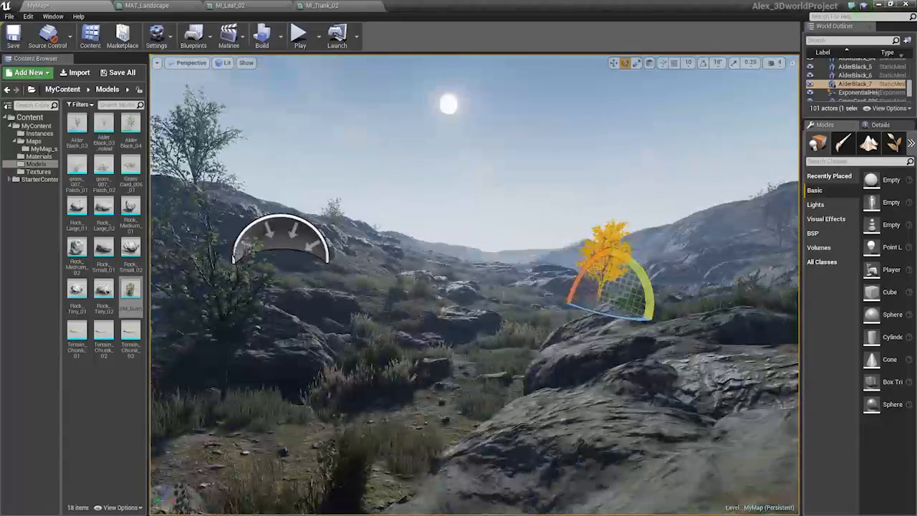
left_click(517, 292)
left_click(603, 252)
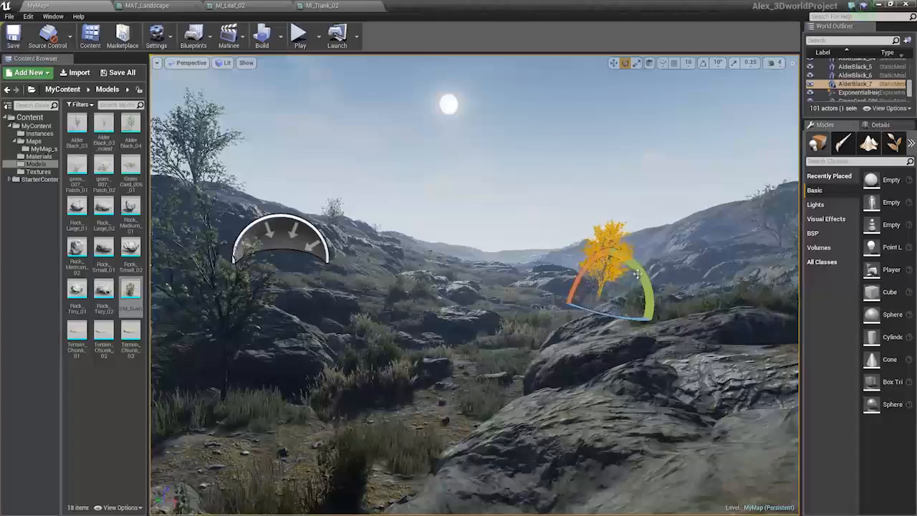
left_click_drag(646, 287, 655, 312)
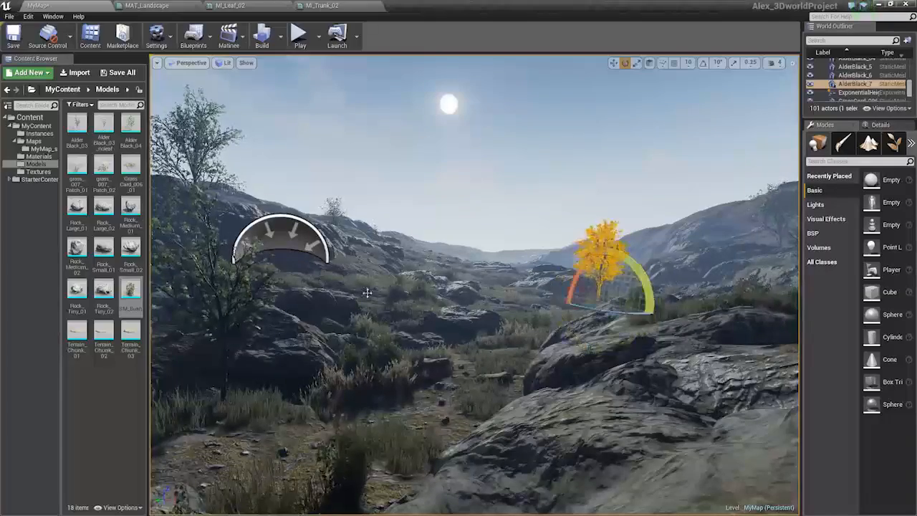
right_click_drag(367, 293, 269, 342)
Place a new AlderBlack_04 tree on the hilltop and adjust its position, rotation and scale
key("s")
key("w")
key("w")
key("s")
left_click_drag(130, 127, 518, 242)
key("w")
right_click_drag(518, 243, 494, 261)
key("d")
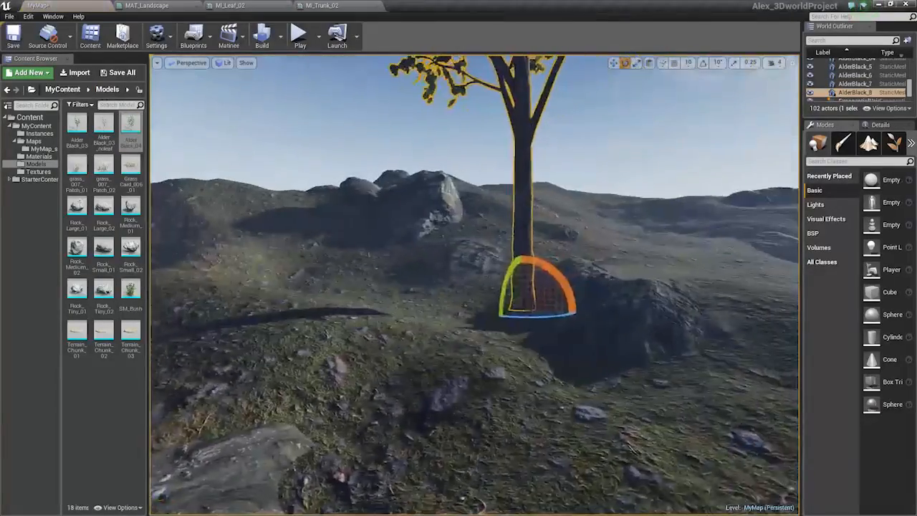
key("r")
key("w")
left_click_drag(505, 303, 478, 354)
key("e")
key("r")
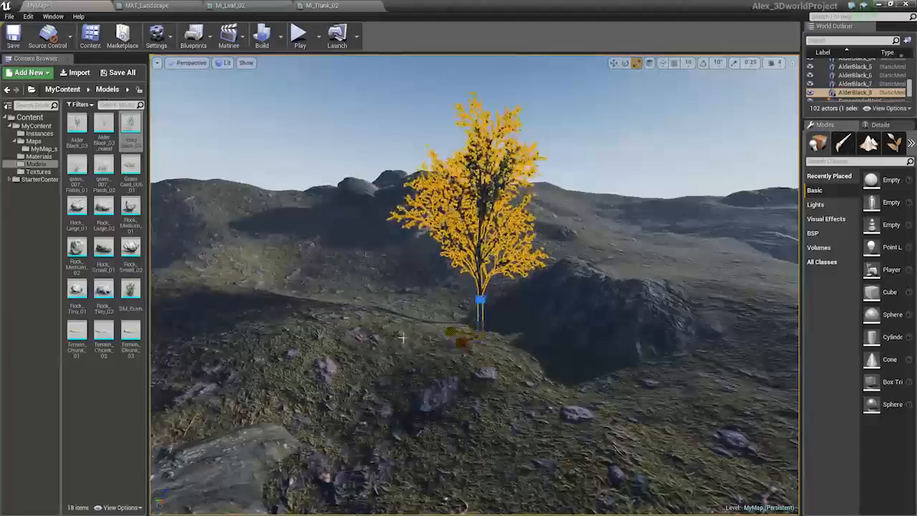
right_click_drag(479, 354, 544, 315)
key("a")
right_click_drag(458, 315, 407, 355)
key("w")
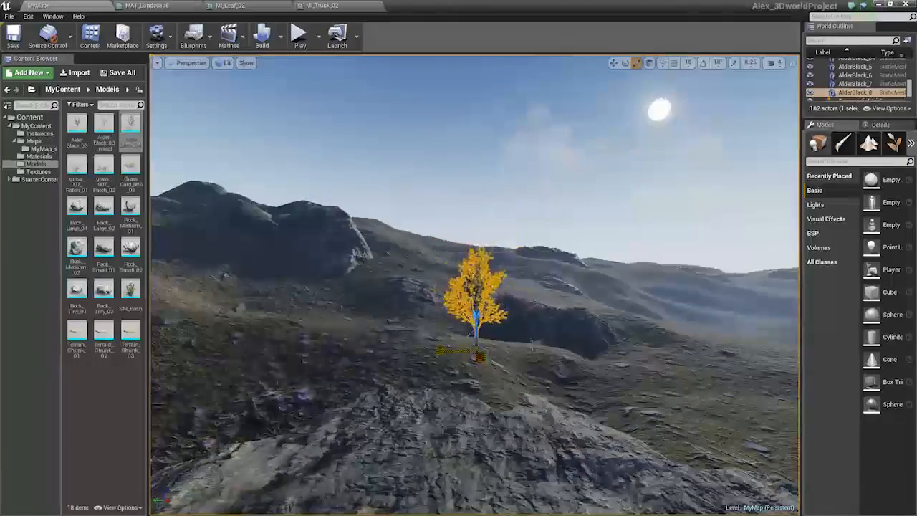
right_click_drag(532, 346, 709, 362)
key("w")
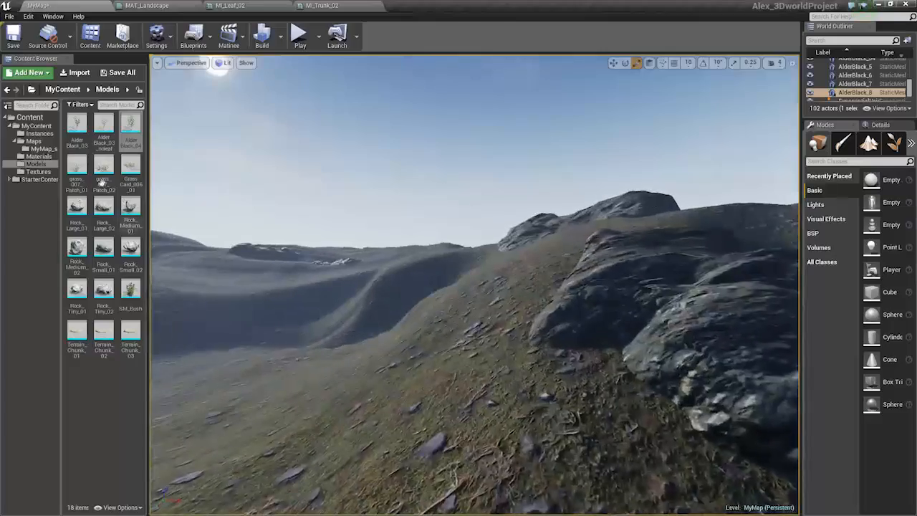
Place another AlderBlack_04 tree on the rocky hillside, then move it and tilt it about 2.3 degrees
left_click_drag(130, 127, 478, 344)
key("space")
right_click_drag(478, 344, 401, 323)
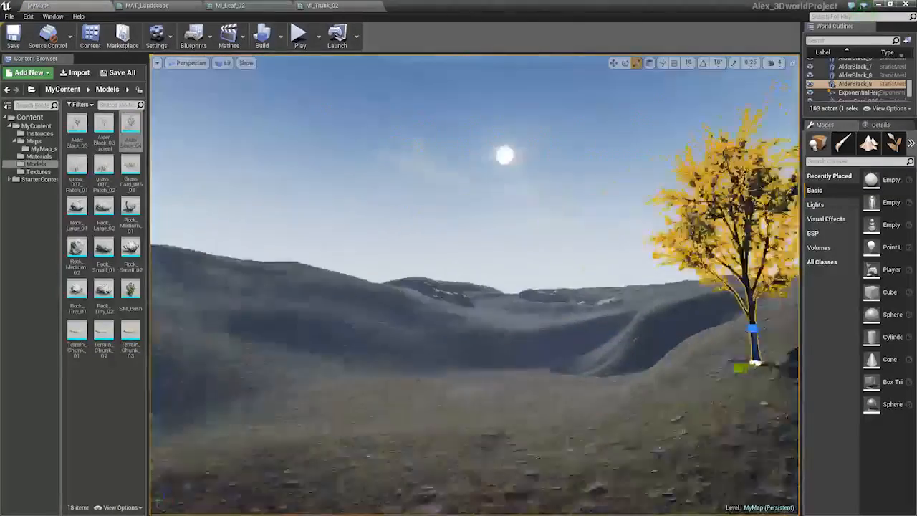
key("s")
mouse_move(535, 360)
right_mouse_down()
mouse_move(501, 357)
mouse_move(535, 360)
right_mouse_up()
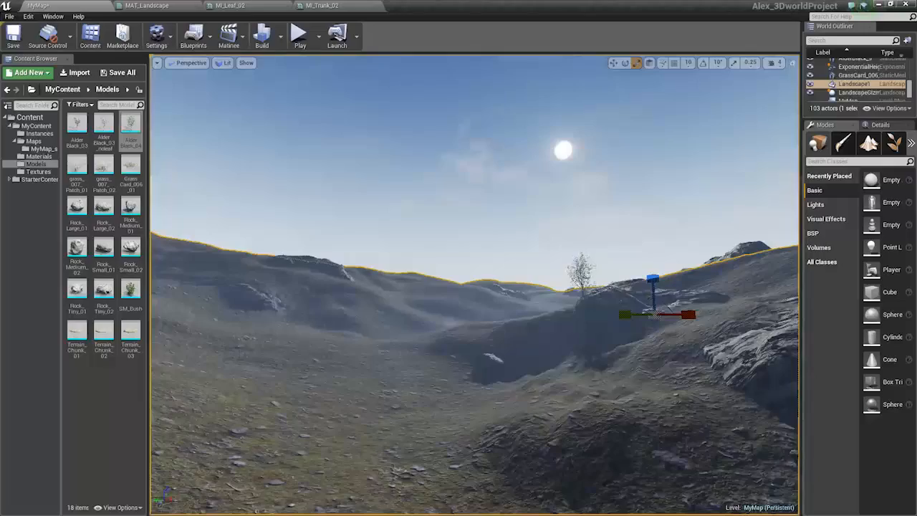
left_click(581, 273)
key("w")
right_click_drag(581, 273, 629, 311)
key("s")
key("space")
left_click_drag(429, 306, 645, 397)
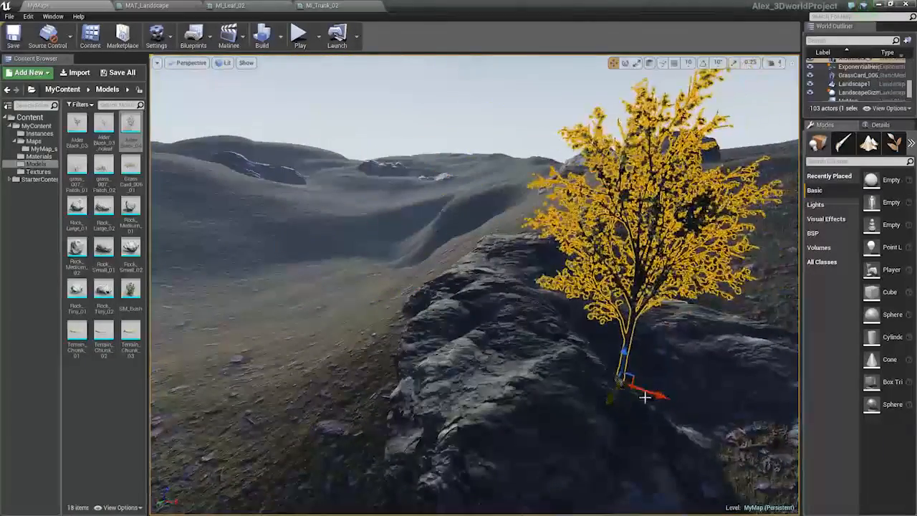
right_click_drag(644, 397, 645, 372)
key("s")
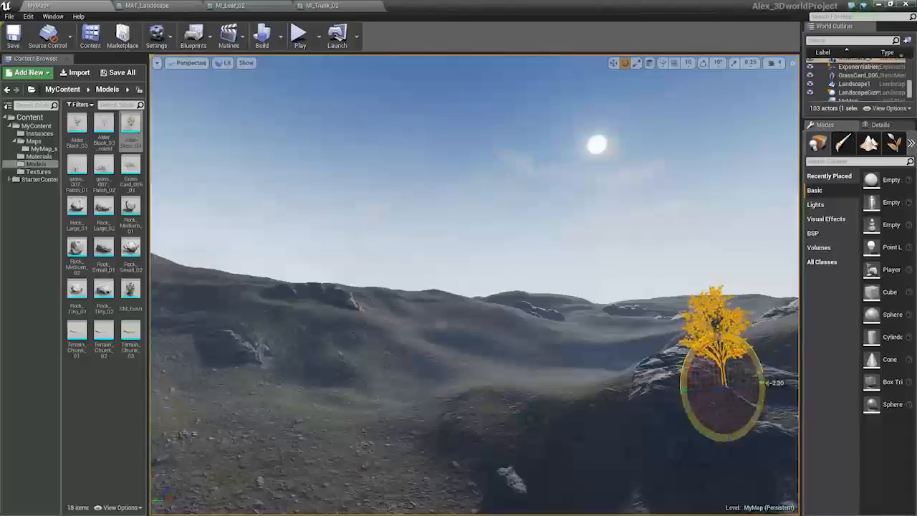
left_click(651, 350)
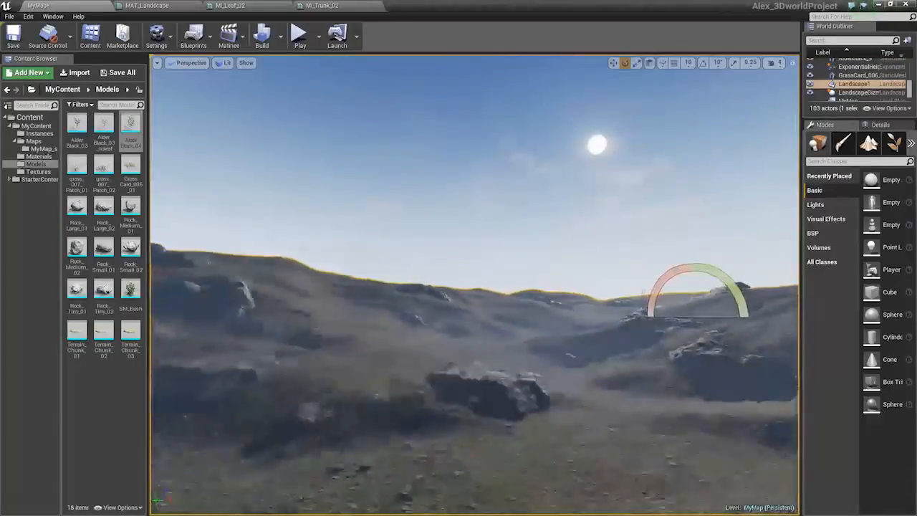
Place a fourth AlderBlack_04 tree on the grassy slope and adjust its position, scale and rotation
key("a")
right_click_drag(651, 349, 687, 358)
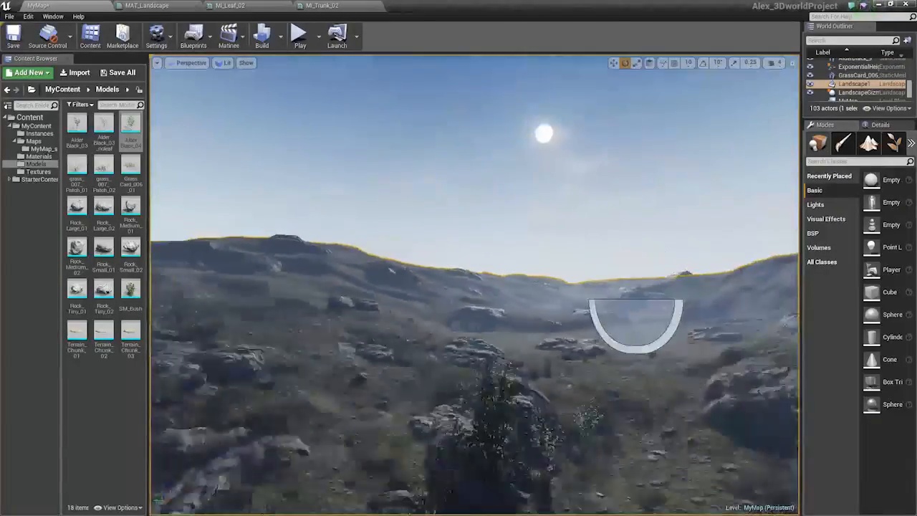
right_click_drag(582, 391, 638, 334)
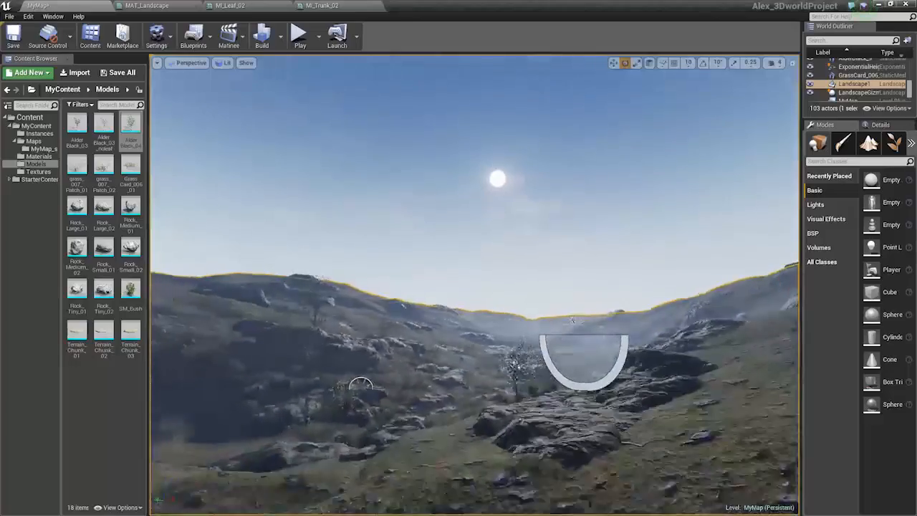
key("w")
right_click_drag(474, 285, 779, 462)
key("w")
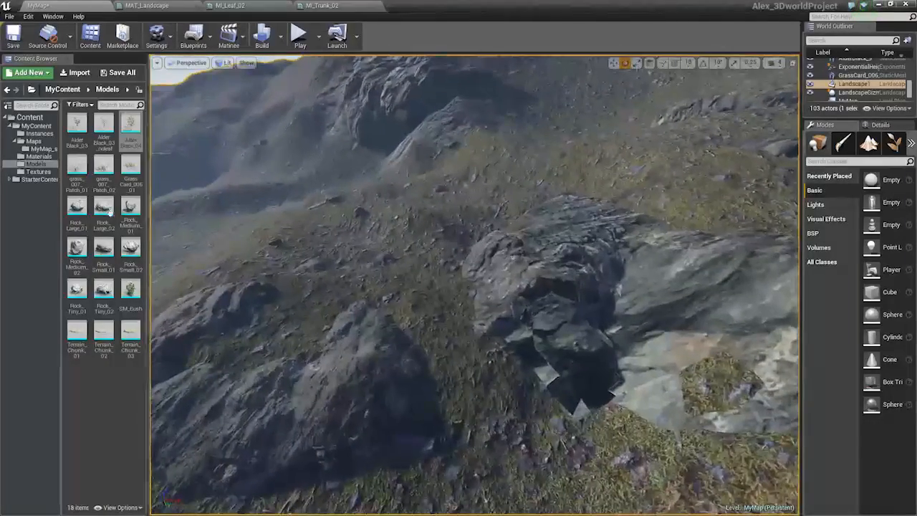
left_click_drag(329, 282, 624, 438)
key("s")
right_click_drag(624, 438, 621, 394)
key("w")
key("r")
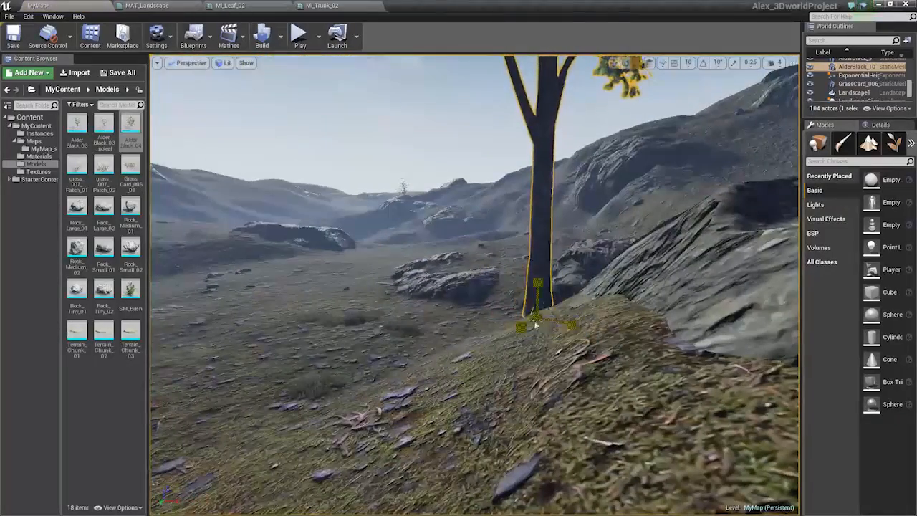
left_click_drag(537, 316, 498, 346)
key("e")
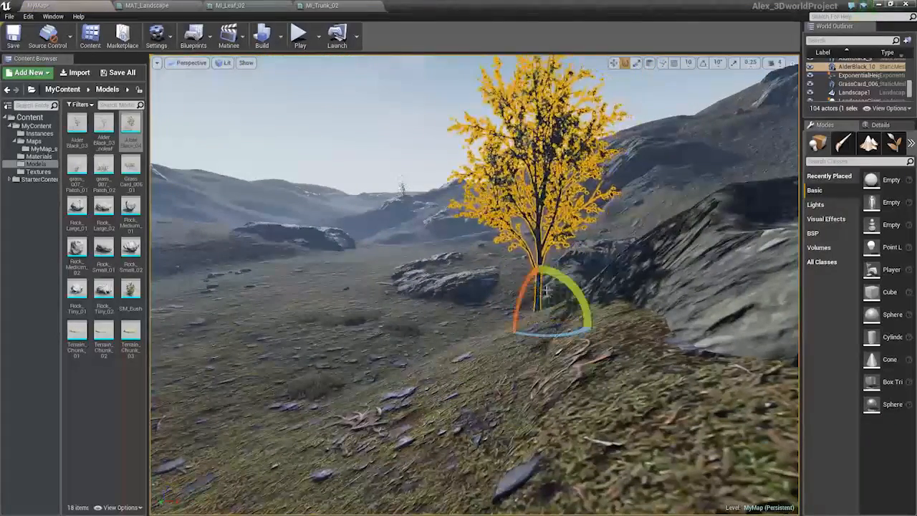
key("s")
right_click_drag(551, 275, 550, 261)
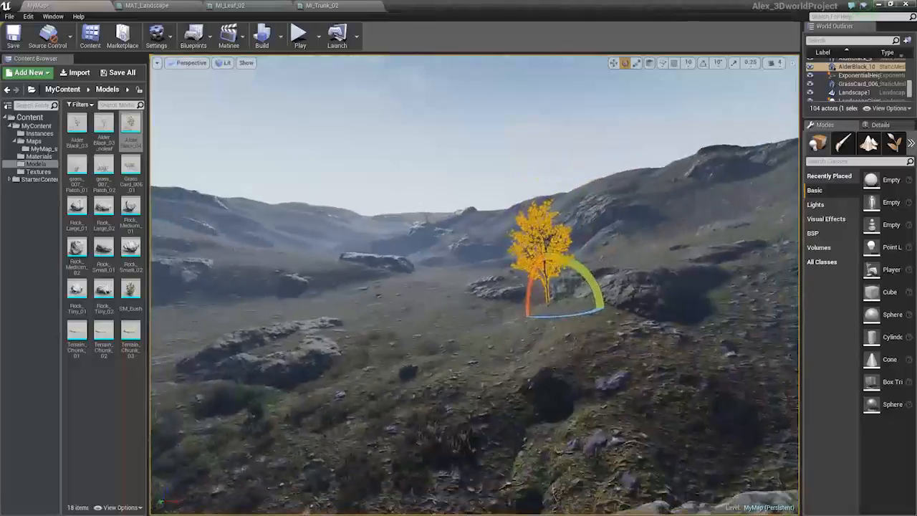
Preview the valley in game view with nothing selected to examine the tree arrangement
left_click(501, 308)
key("s")
right_click_drag(501, 308, 409, 204)
key("w")
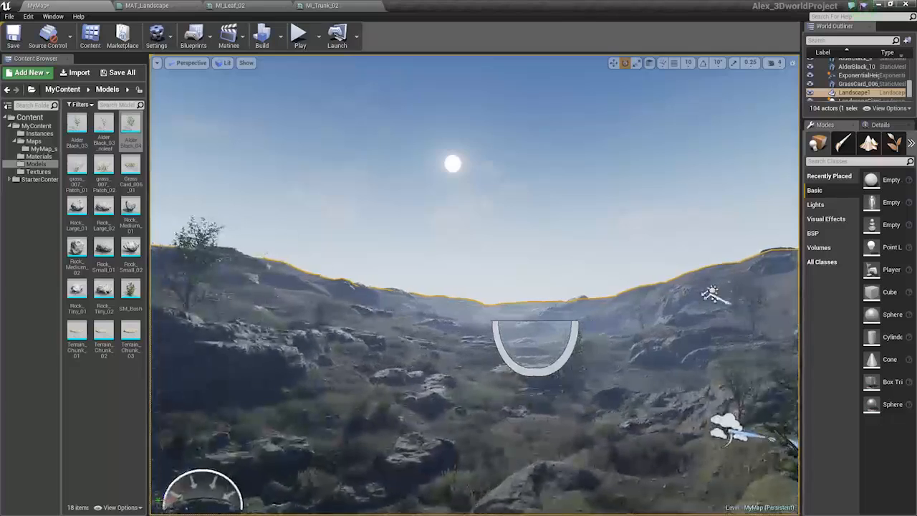
key("s")
key("g")
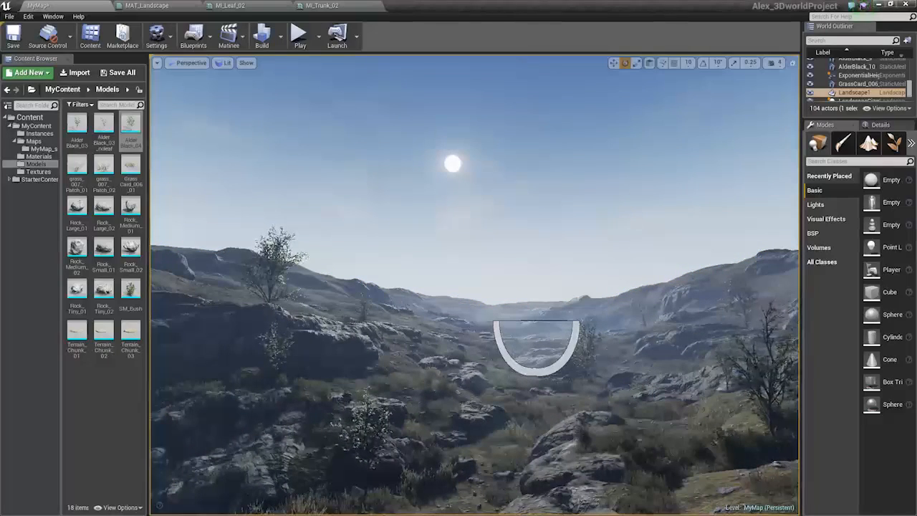
left_click(680, 300)
key("Escape")
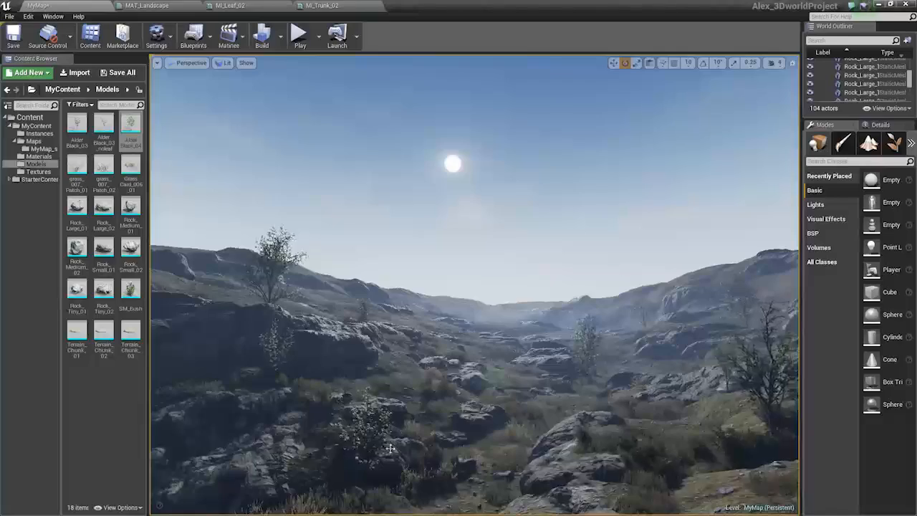
Switch to Foliage mode and enable the AlderBlack_03 foliage type for painting
right_click_drag(389, 448, 430, 403)
key("shift+2")
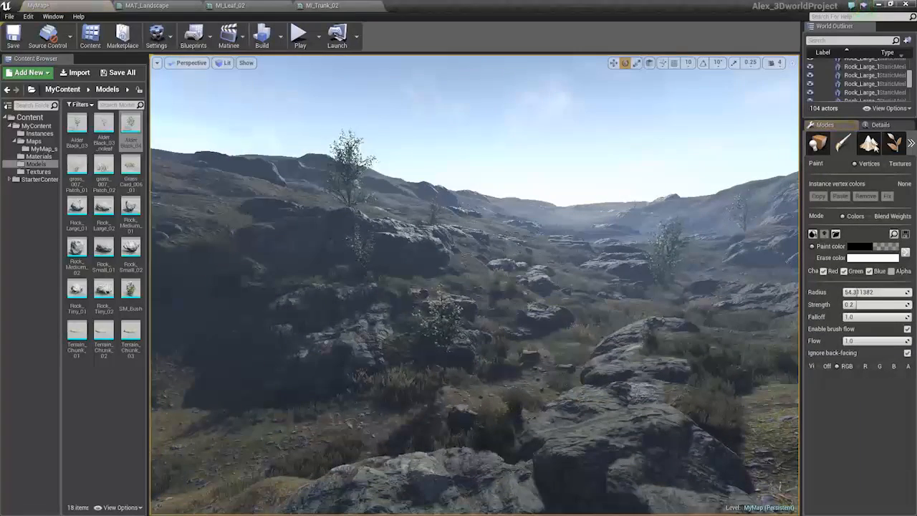
left_click(895, 145)
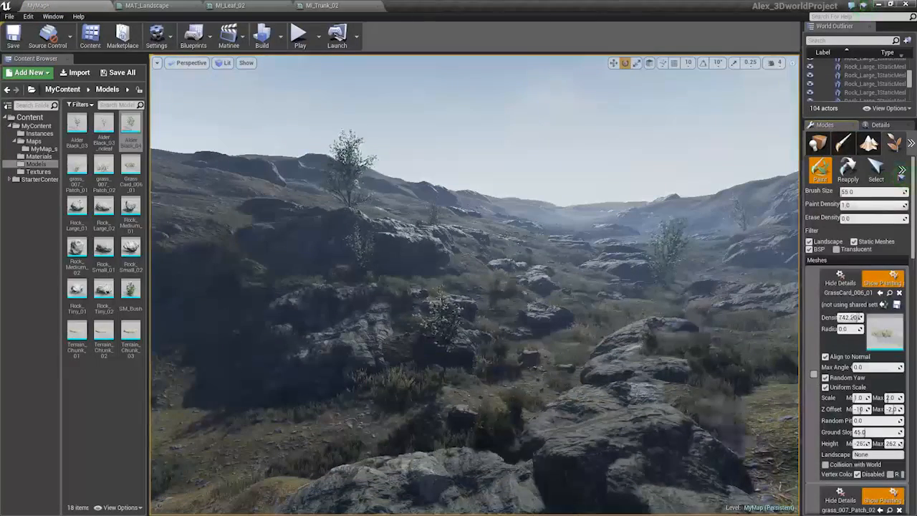
scroll(911, 245, "down", 6)
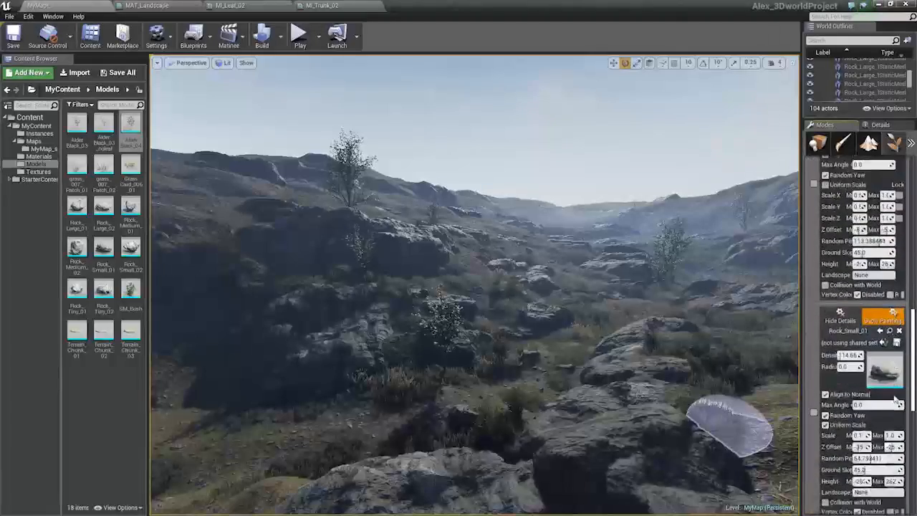
left_click(814, 396)
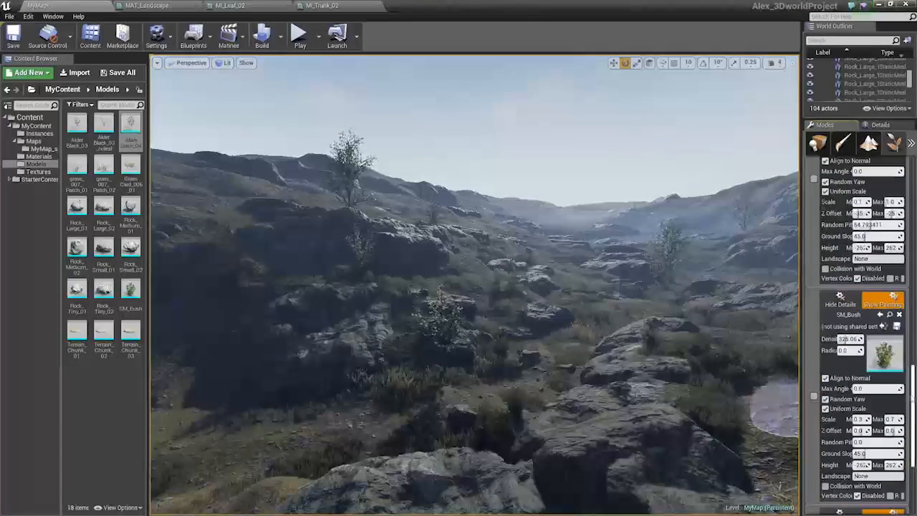
scroll(814, 396, "down", 3)
left_click(813, 411)
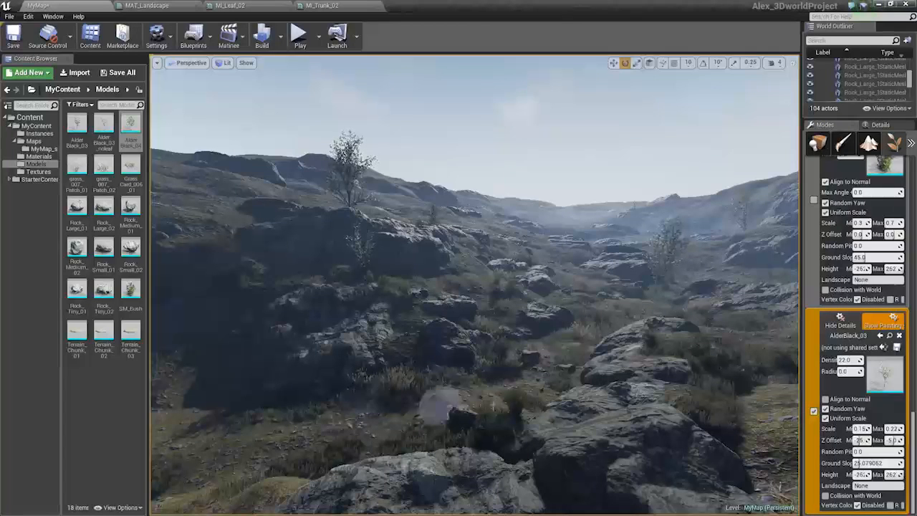
Paint AlderBlack_03 trees and bushes with the foliage brush along the valley's left slope and foreground
left_click(309, 402)
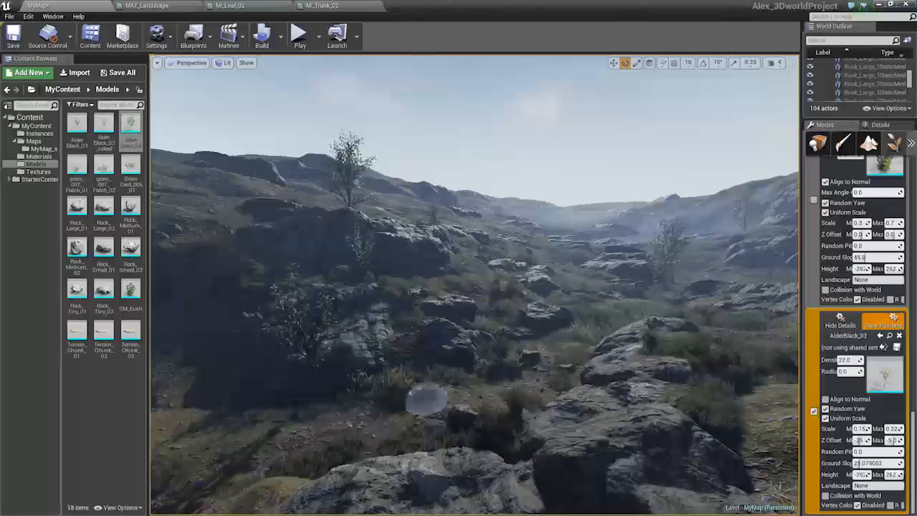
mouse_move(440, 399)
right_mouse_down()
mouse_move(440, 315)
mouse_move(429, 327)
right_mouse_up()
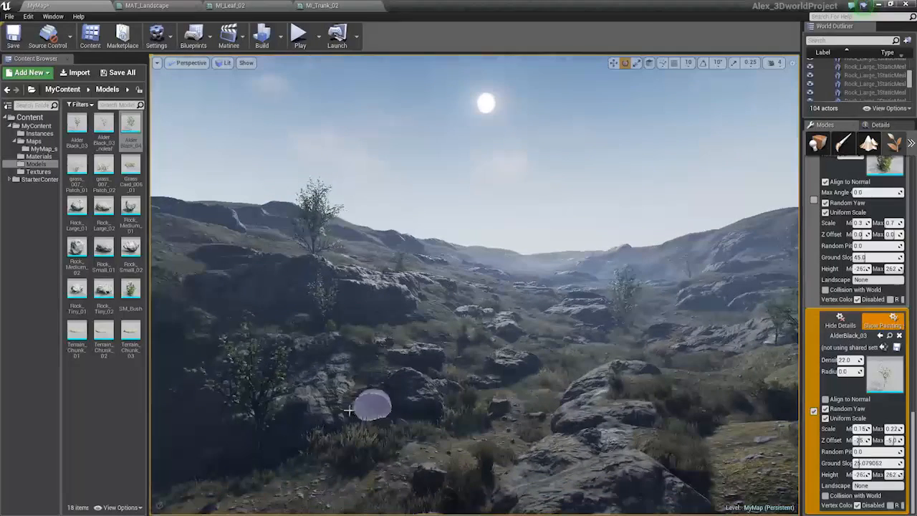
left_click(260, 446, "shift")
left_click(320, 325, "shift")
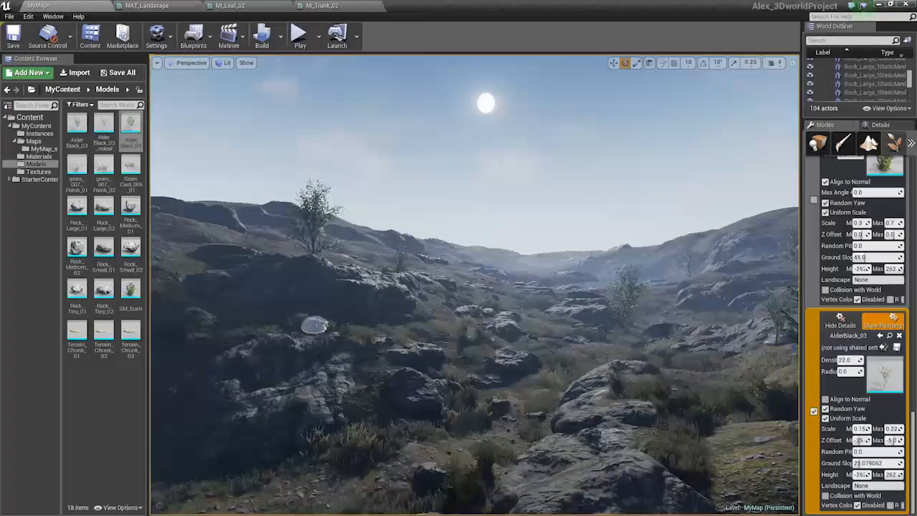
left_click(336, 435)
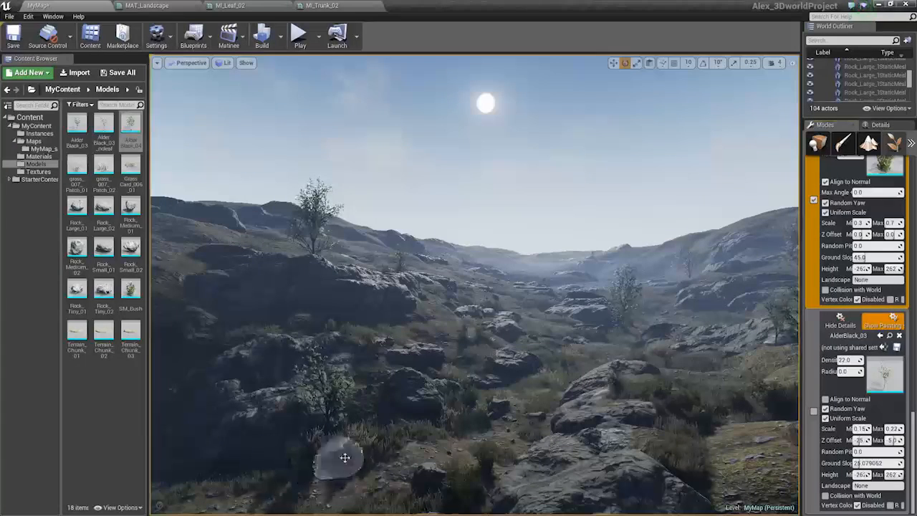
right_click_drag(490, 426, 515, 396)
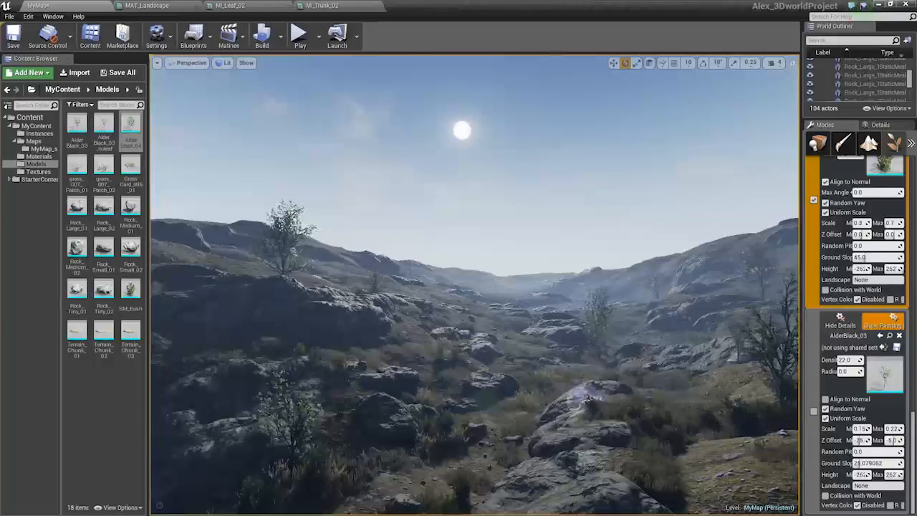
Return to Place mode and save the level
key("shift+1")
key("s")
right_click_drag(587, 394, 575, 362)
key("w")
key("s")
key("w")
key("q")
key("ctrl+s")
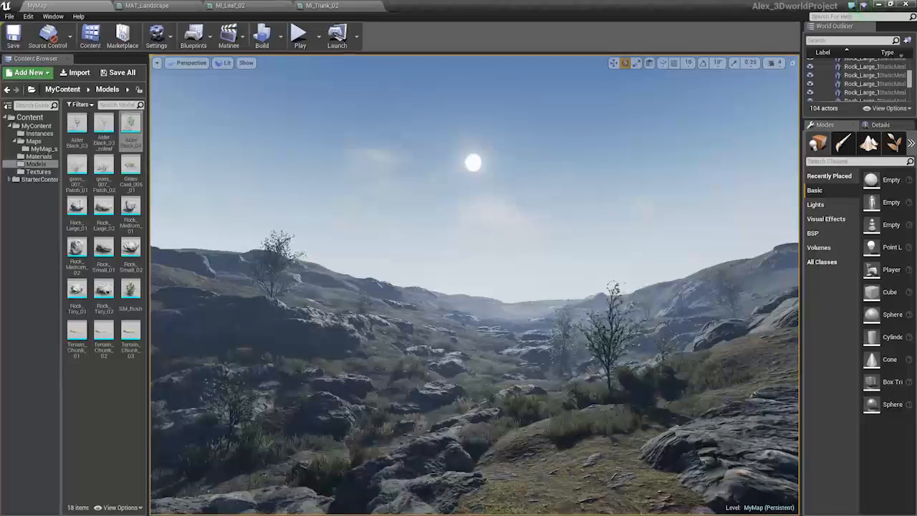
Cycle through the Mesh Paint, Landscape and Foliage modes while flying around the valley, returning to Place mode
key("w")
right_click_drag(576, 363, 523, 383)
left_click(843, 144)
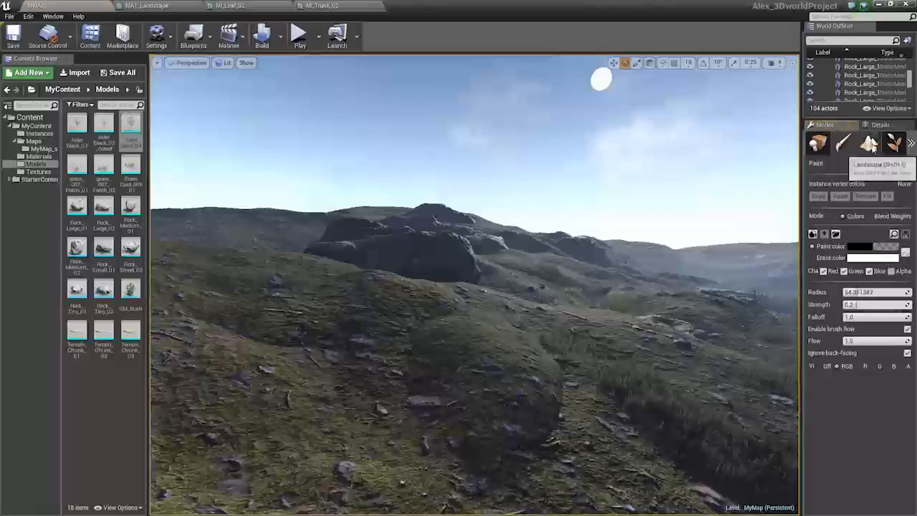
left_click(868, 144)
left_click(893, 143)
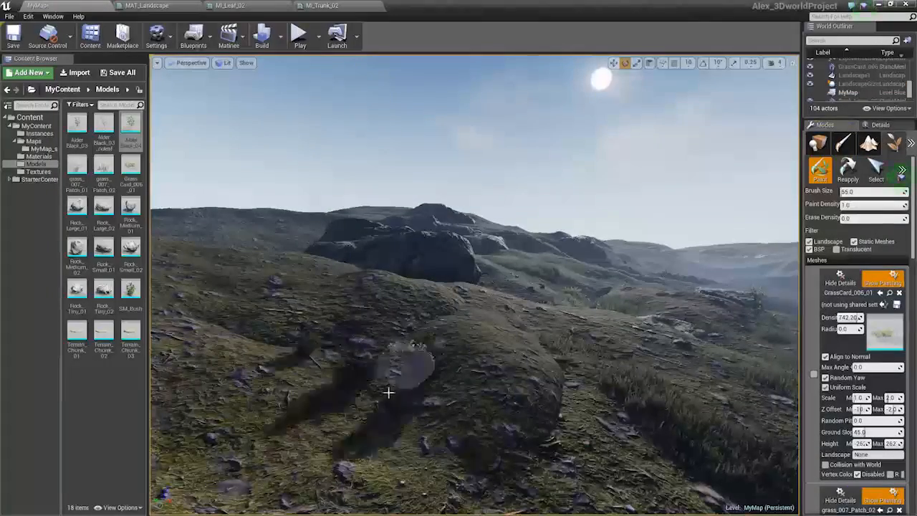
right_click_drag(414, 428, 467, 429)
mouse_move(501, 383)
right_mouse_down()
mouse_move(442, 306)
mouse_move(454, 272)
mouse_move(477, 252)
mouse_move(482, 276)
mouse_move(487, 264)
right_mouse_up()
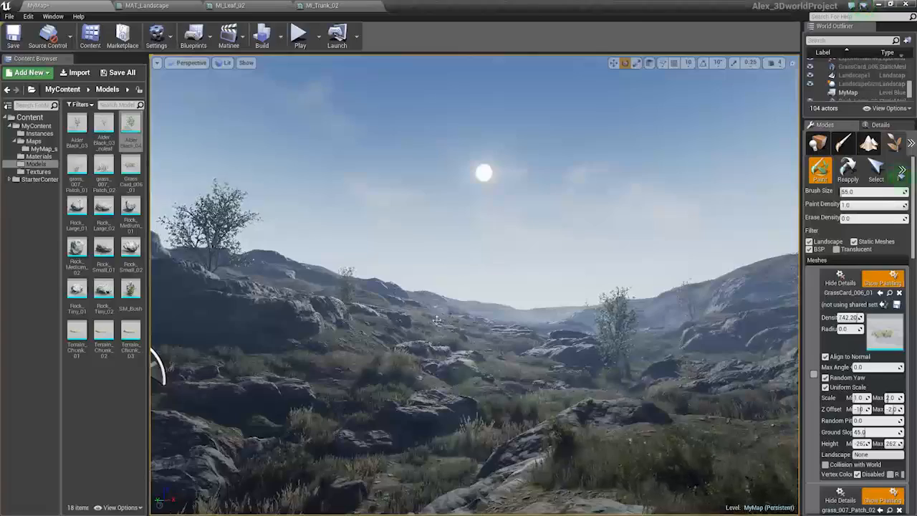
right_click_drag(487, 264, 485, 267)
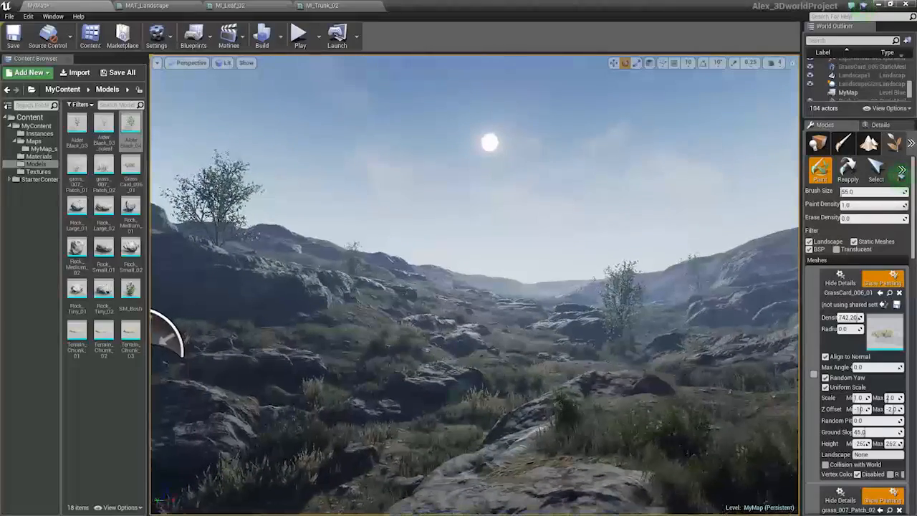
key("shift+1")
right_click_drag(440, 342, 437, 337)
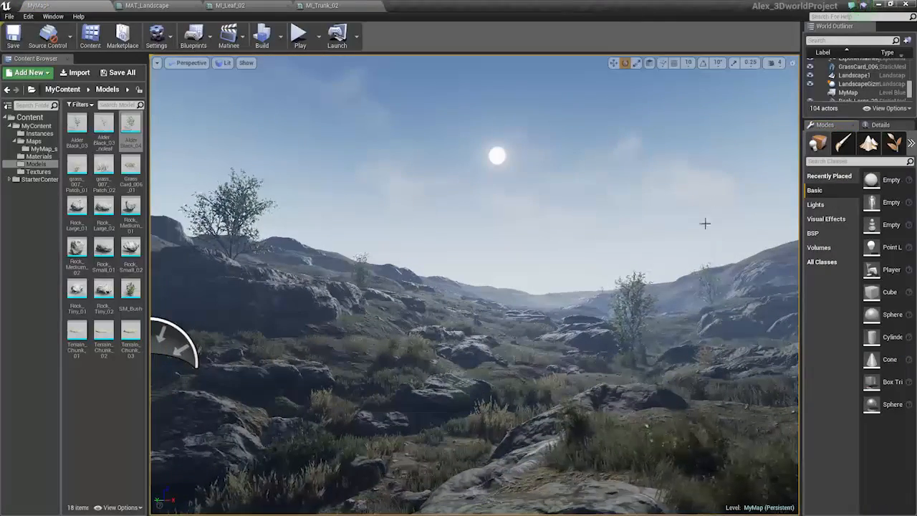
Undock the Details panel into a floating window and collapse the side panels to enlarge the viewport
left_click(839, 125)
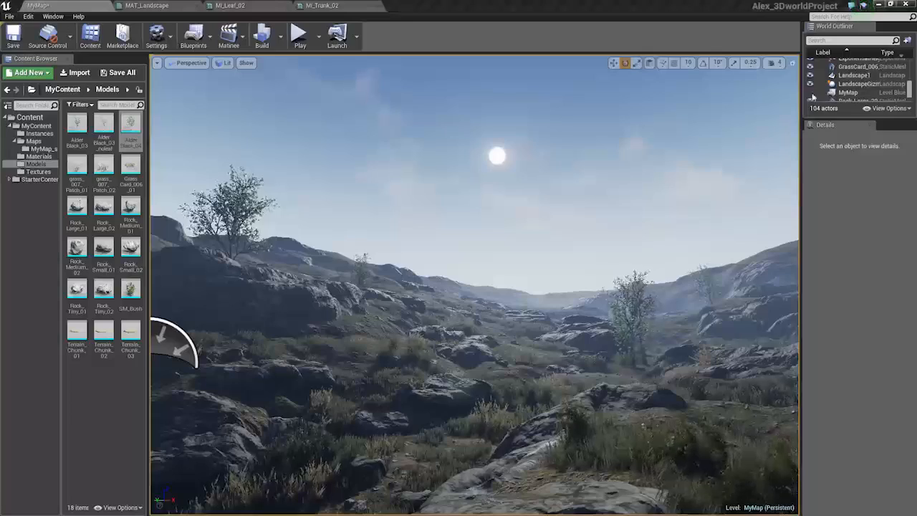
left_click_drag(830, 125, 633, 131)
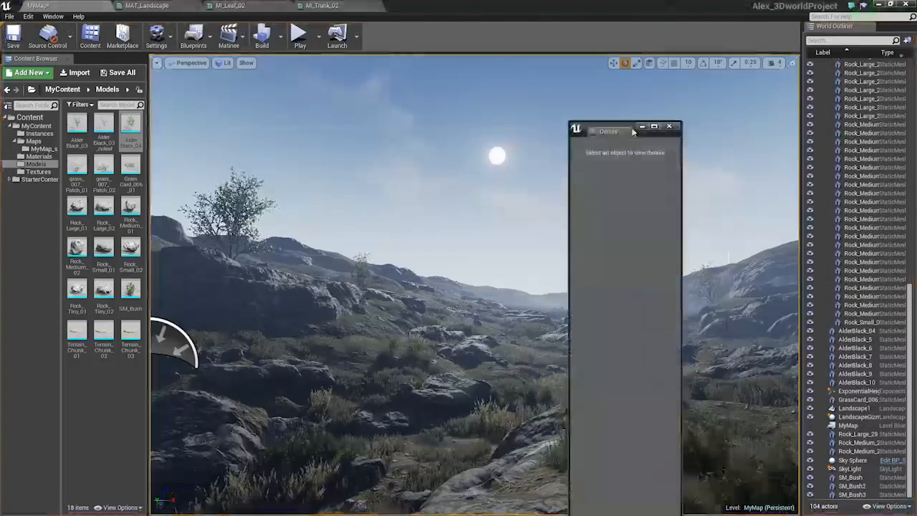
left_click_drag(825, 30, 916, 54)
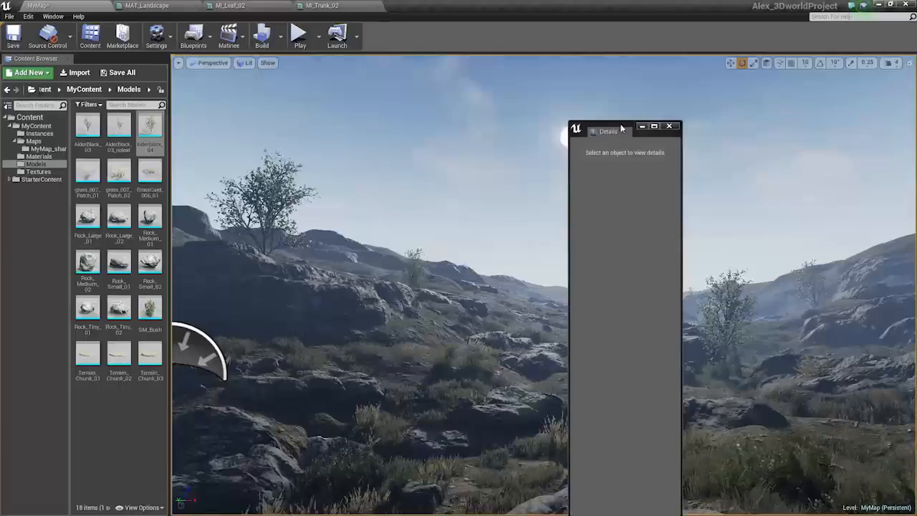
left_click_drag(620, 128, 846, 92)
Save the level
right_click_drag(616, 190, 573, 240)
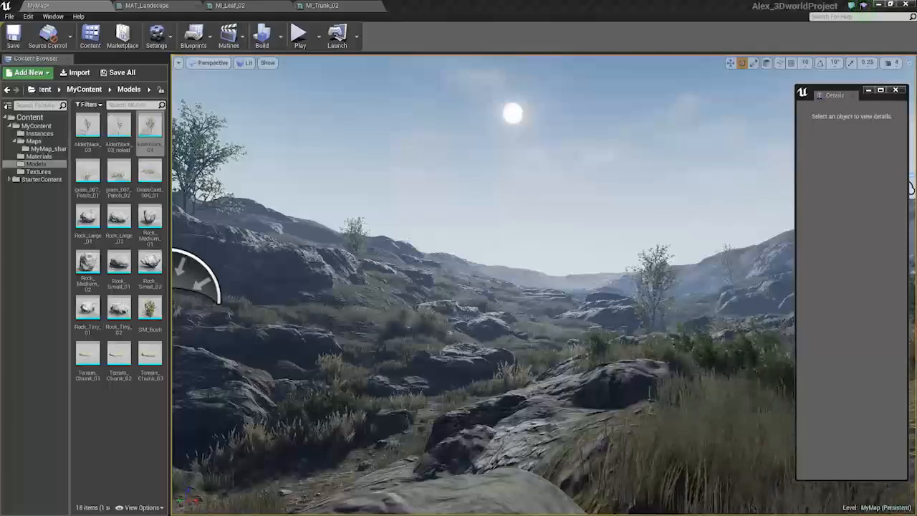
right_click_drag(627, 255, 617, 233)
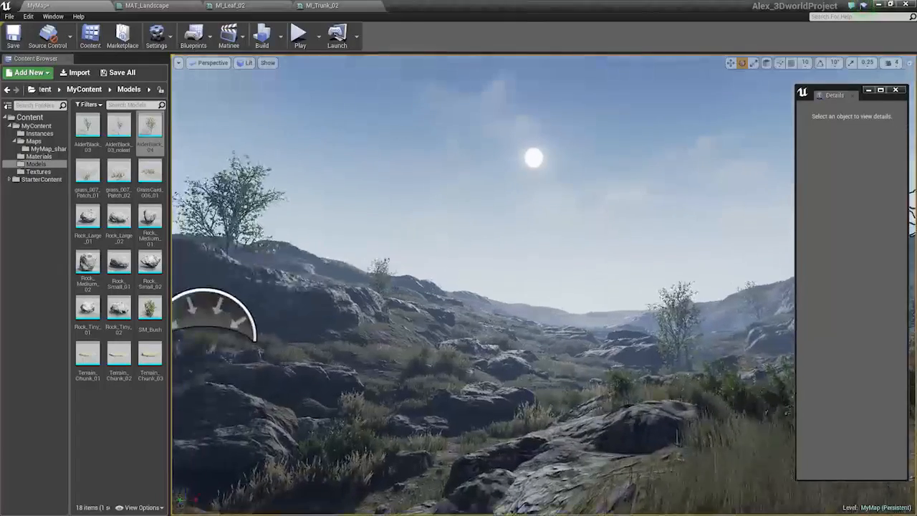
key("ctrl+s")
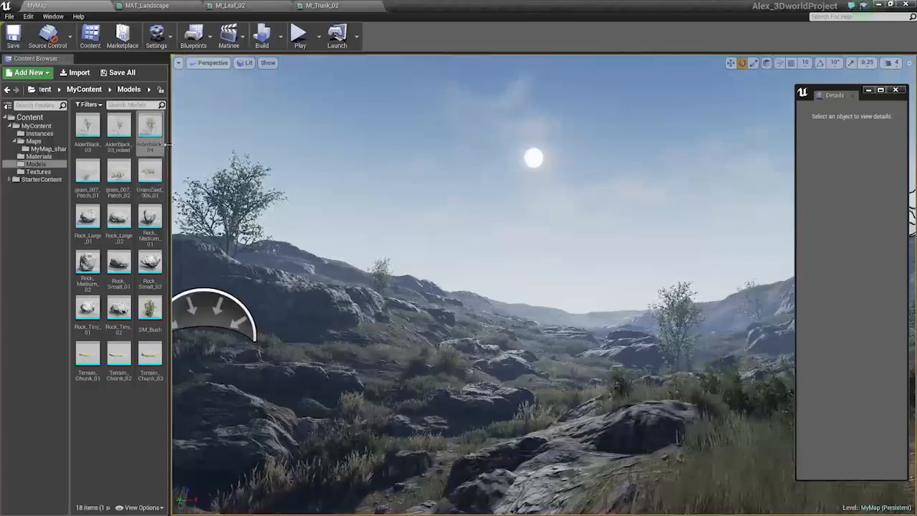
Narrow the Content Browser and fly through the valley to inspect the planted trees and bushes
left_click_drag(168, 146, 150, 155)
right_click_drag(344, 229, 371, 234)
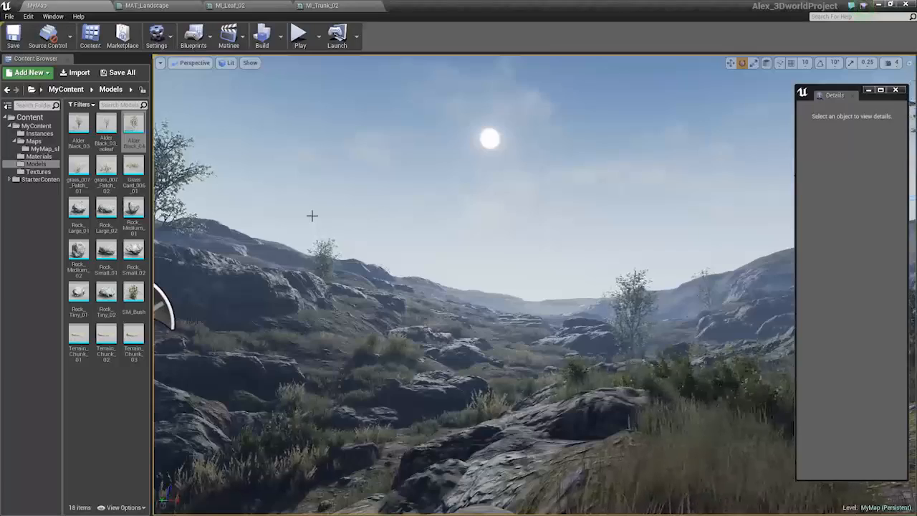
right_click_drag(370, 235, 366, 247)
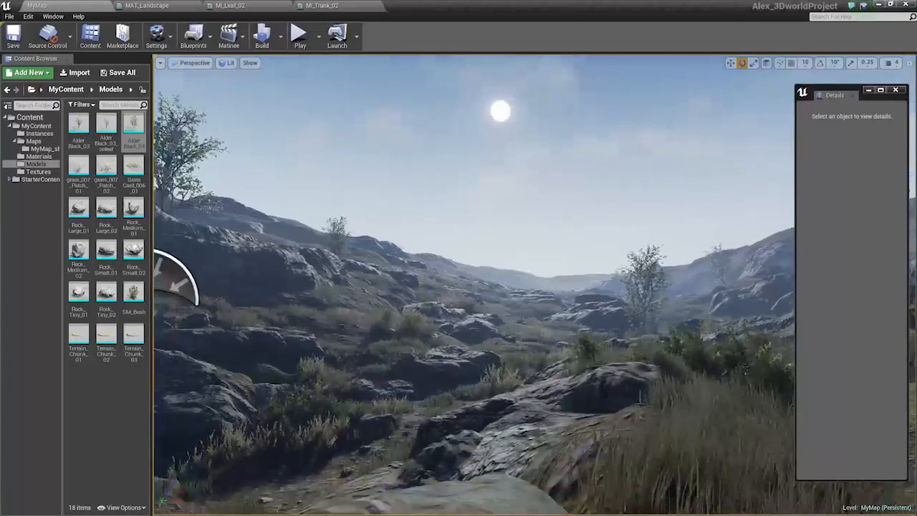
key("a")
mouse_move(461, 329)
right_mouse_down()
mouse_move(472, 328)
mouse_move(464, 315)
right_mouse_up()
key("s")
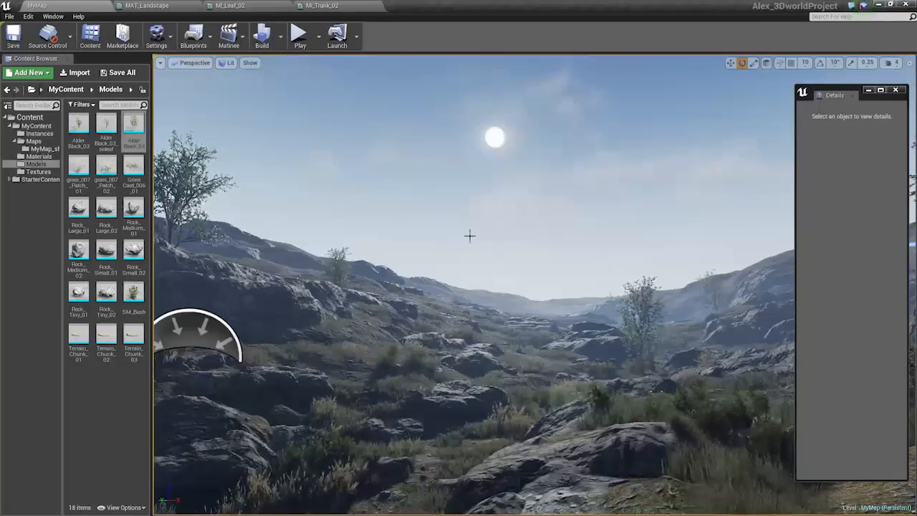
right_click_drag(464, 315, 370, 349)
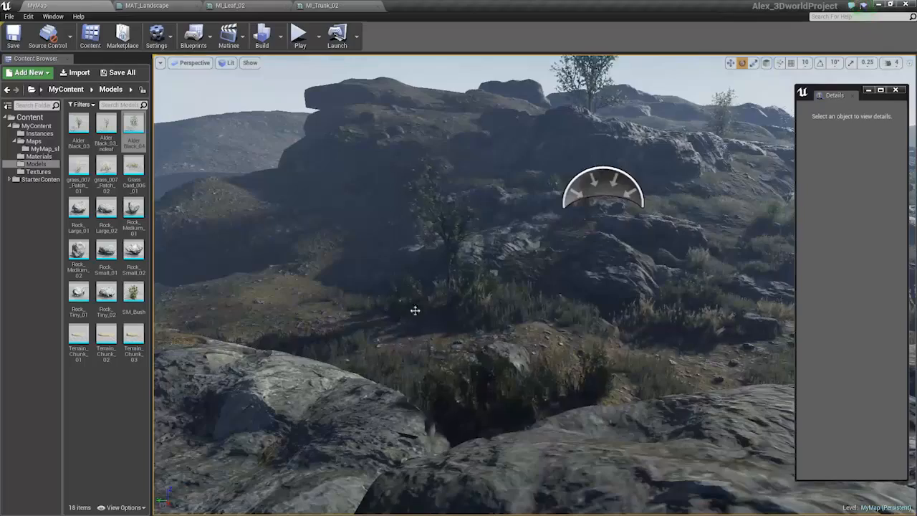
right_click_drag(414, 310, 313, 231)
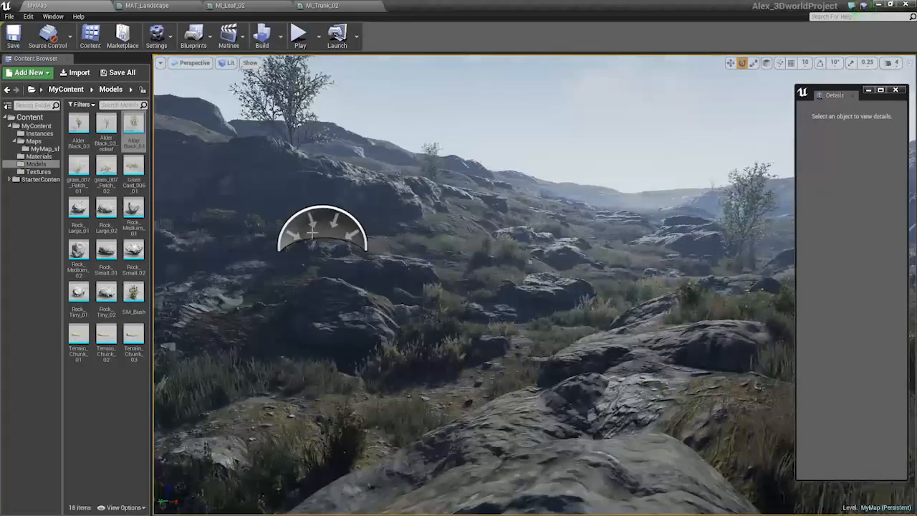
Select the directional Light Source and try rotating it to change the sun angle, then undo the rotation
left_click(312, 230)
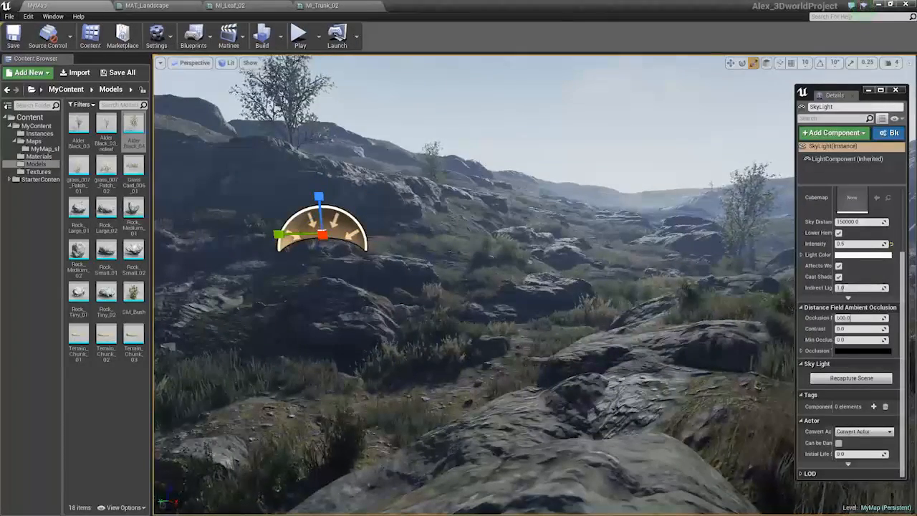
right_click_drag(565, 303, 662, 282)
left_click(609, 149)
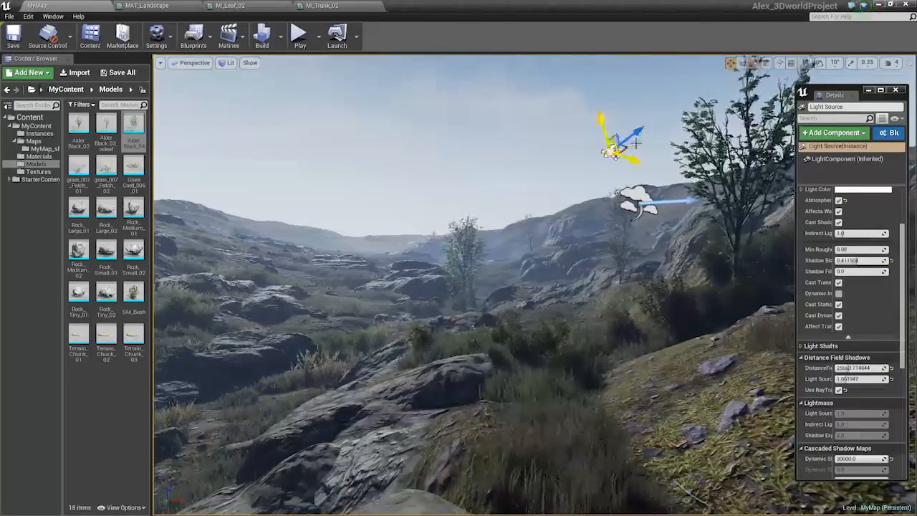
left_click(766, 63)
left_click_drag(618, 140, 361, 232)
right_click_drag(393, 241, 250, 160)
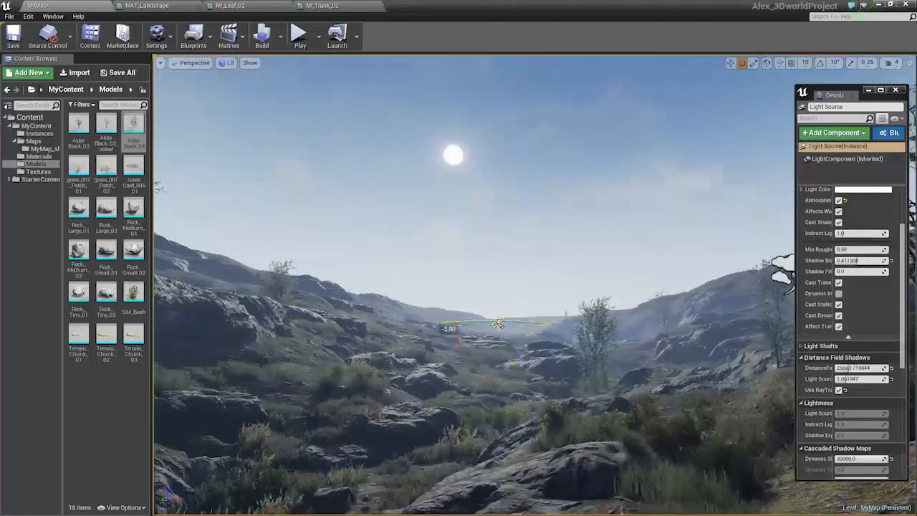
left_click_drag(497, 324, 497, 323)
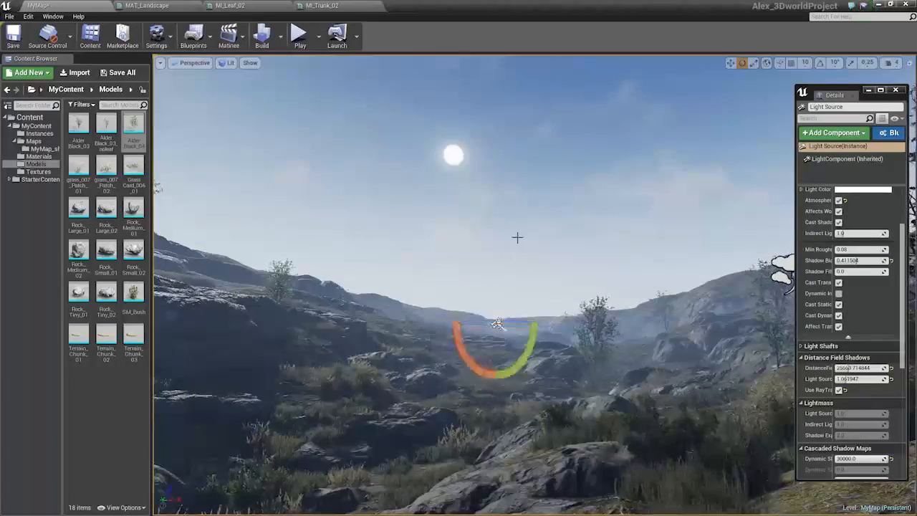
key("ctrl+z")
Select the Sky Sphere and toggle its Refresh Material option
left_click(725, 269)
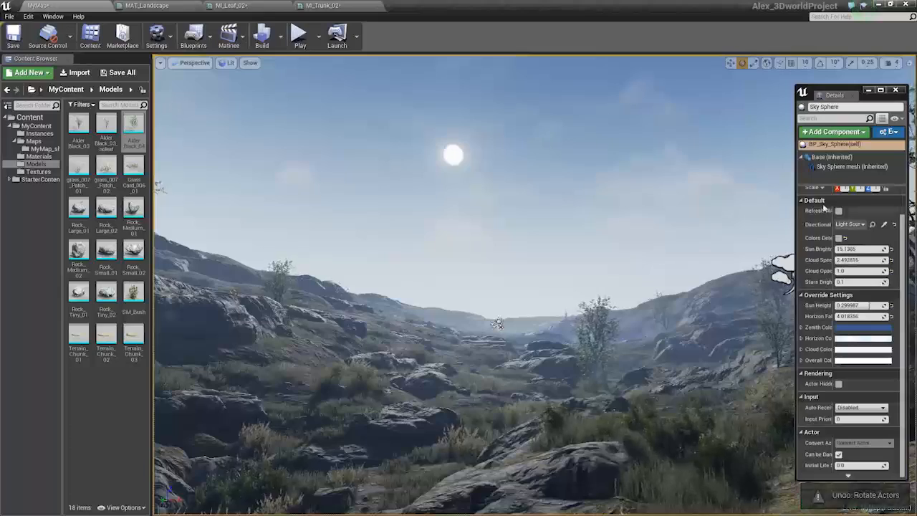
left_click(838, 211)
right_click_drag(609, 250, 547, 274)
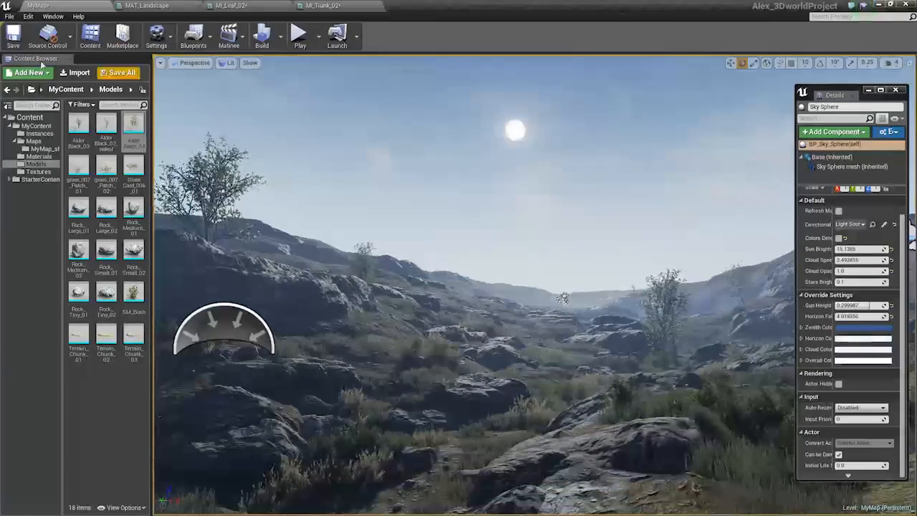
Close the Content Browser and the floating Details panel so the viewport fills the window
left_click_drag(41, 61, 58, 77)
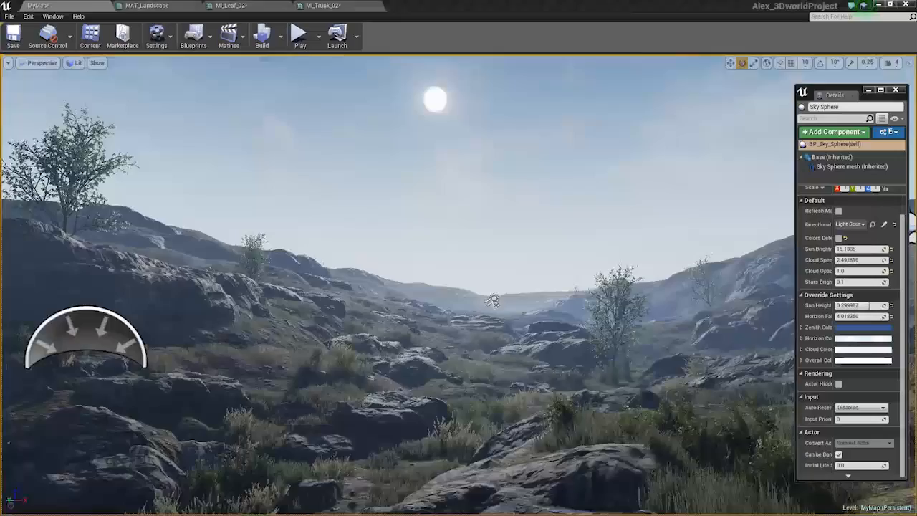
mouse_move(10, 156)
right_mouse_down()
mouse_move(9, 176)
mouse_move(7, 160)
right_mouse_up()
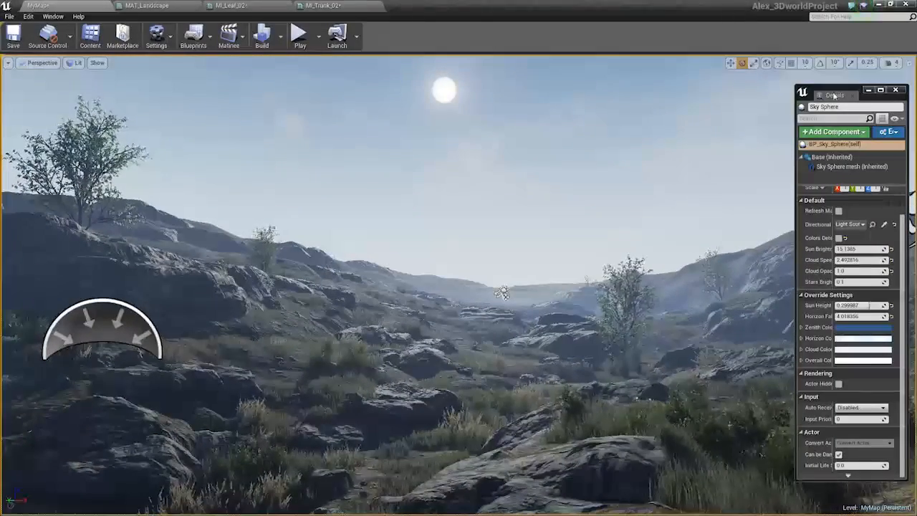
left_click_drag(834, 96, 916, 93)
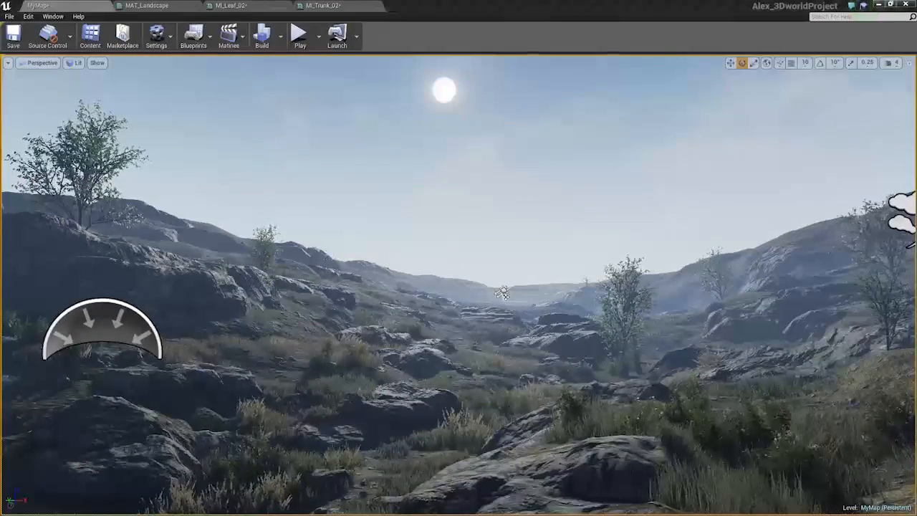
mouse_move(683, 342)
right_mouse_down()
mouse_move(670, 339)
mouse_move(678, 342)
right_mouse_up()
key("e")
key("q")
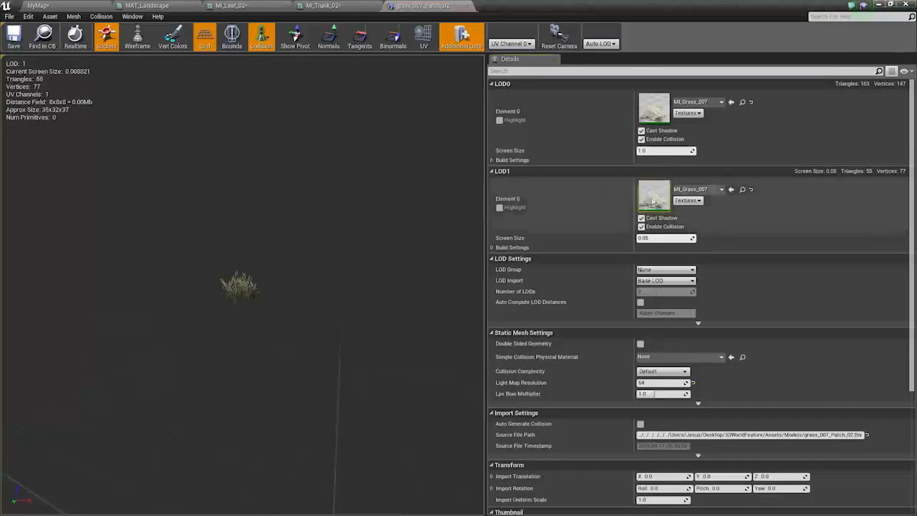
Open the MI_Grass_007 and MI_Grass_006 material instances and the GrassCard_002_d texture to examine their settings
double_click(654, 195)
double_click(241, 126)
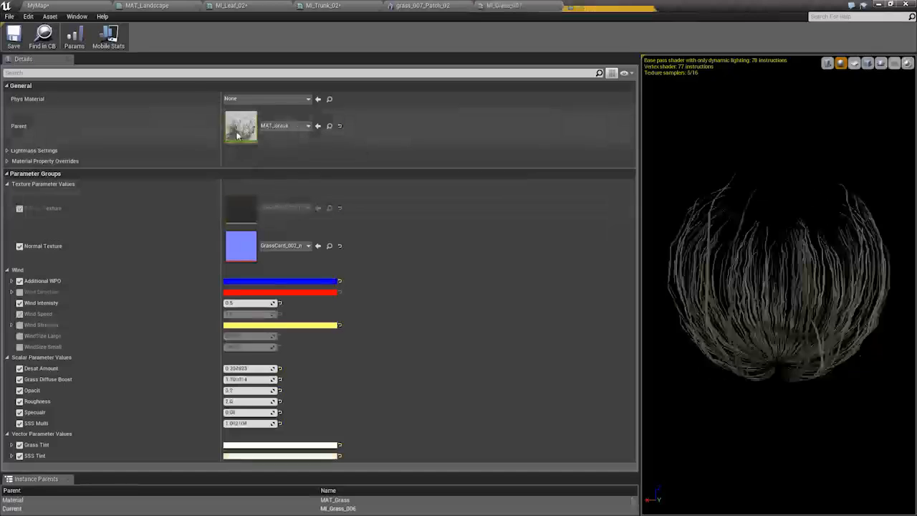
left_click(508, 4)
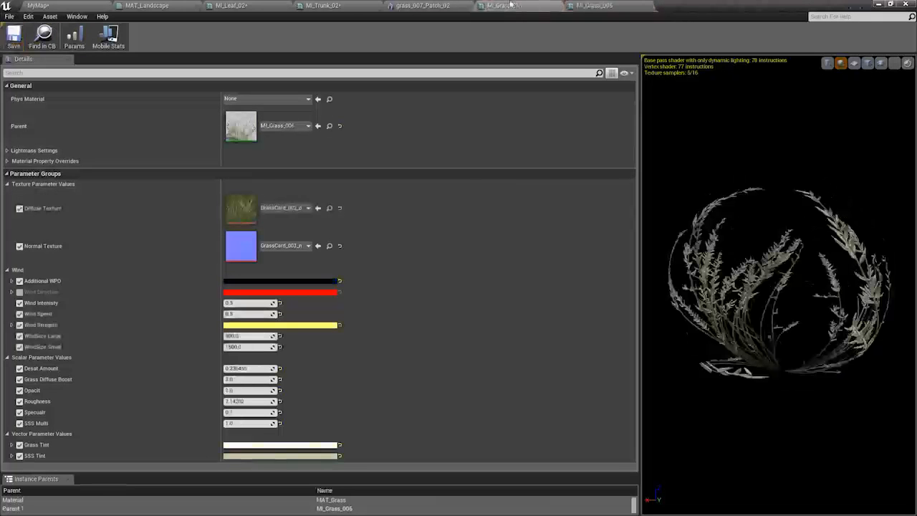
double_click(247, 205)
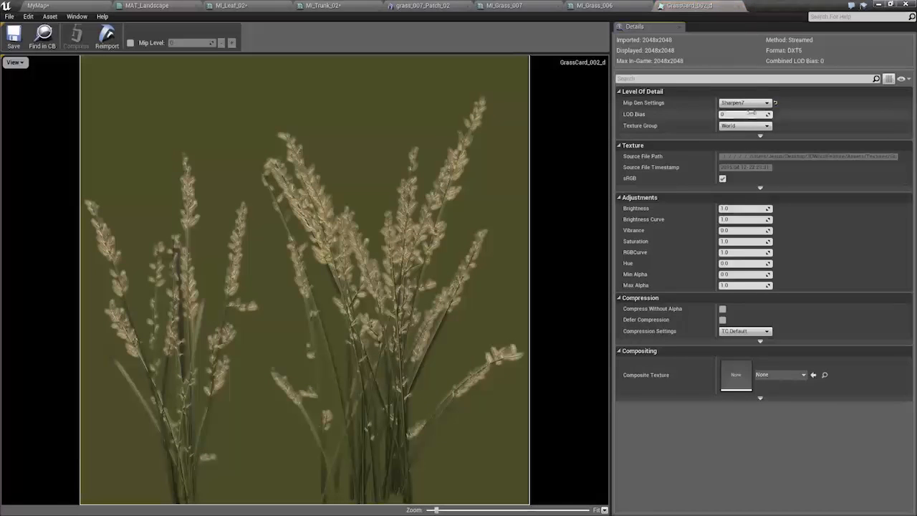
left_click(745, 103)
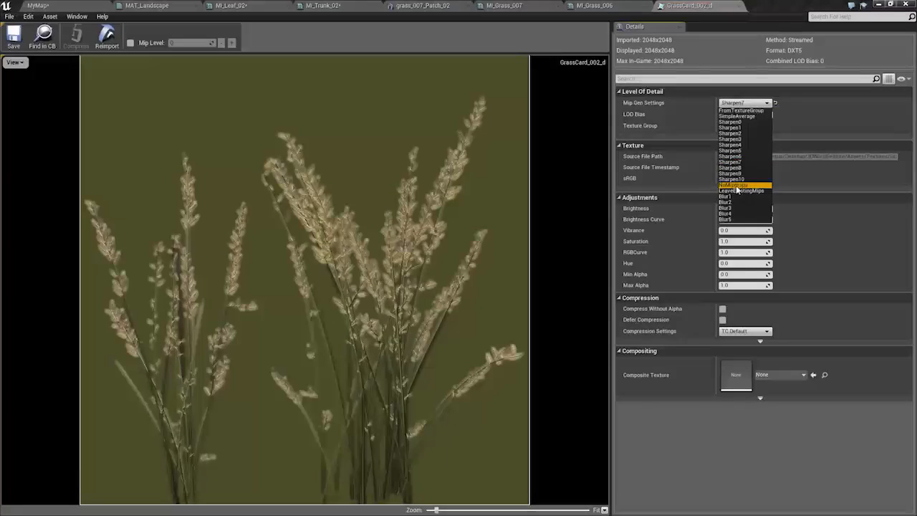
left_click(95, 4)
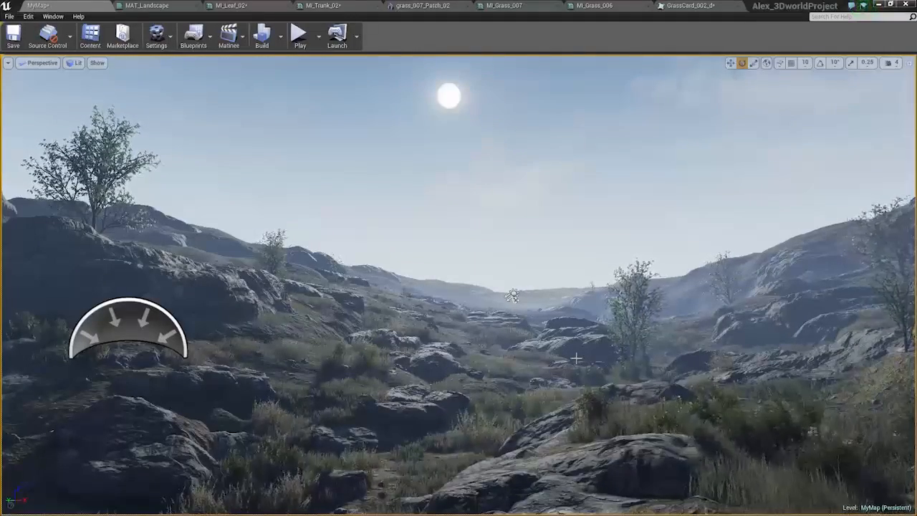
Deselect everything and preview the valley in game view
left_click(641, 347)
left_click(495, 281)
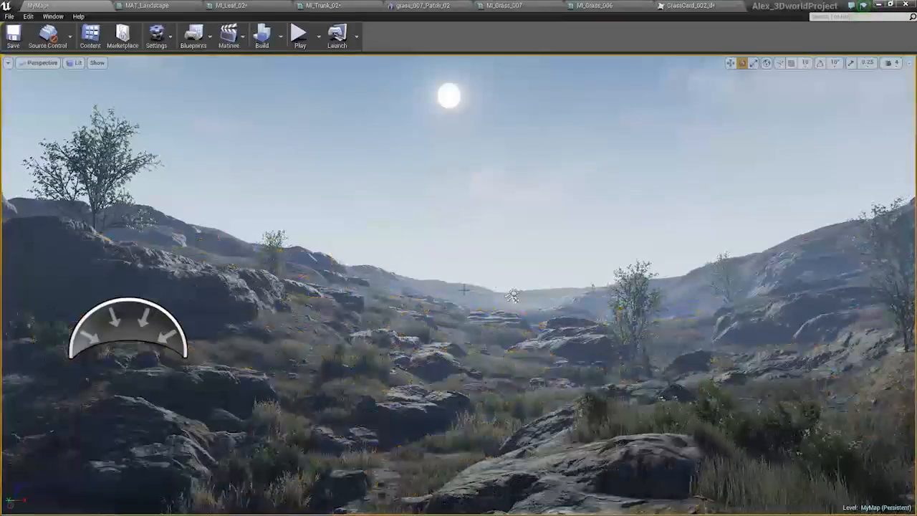
left_click(512, 296)
key("Escape")
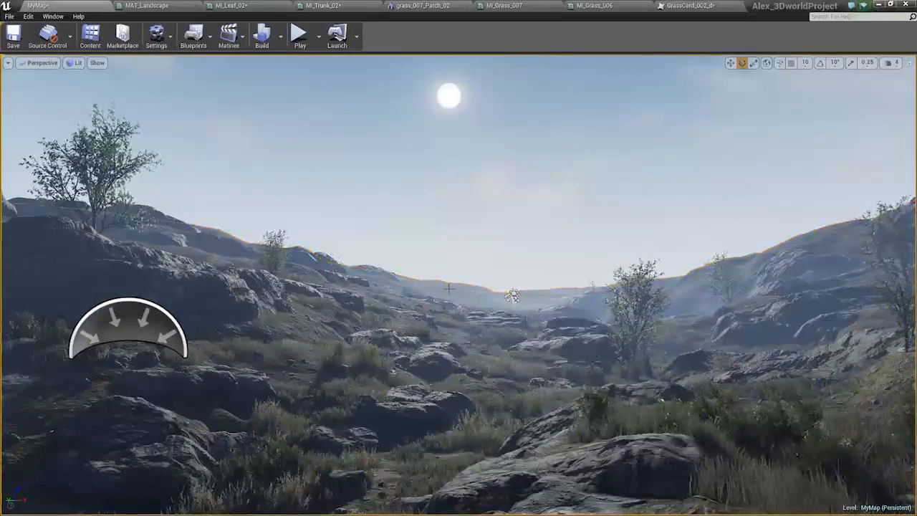
key("g")
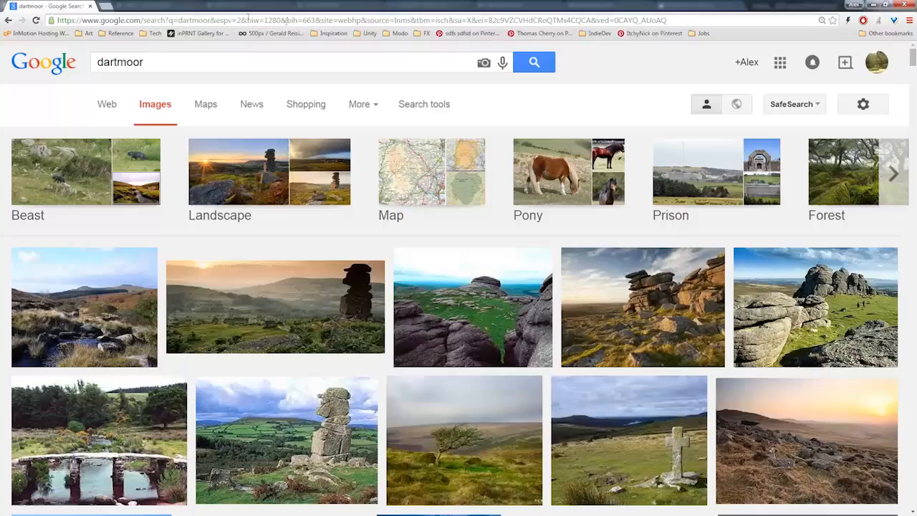
Search the web for "unreal 4 look up table"
double_click(214, 5)
left_click(290, 106)
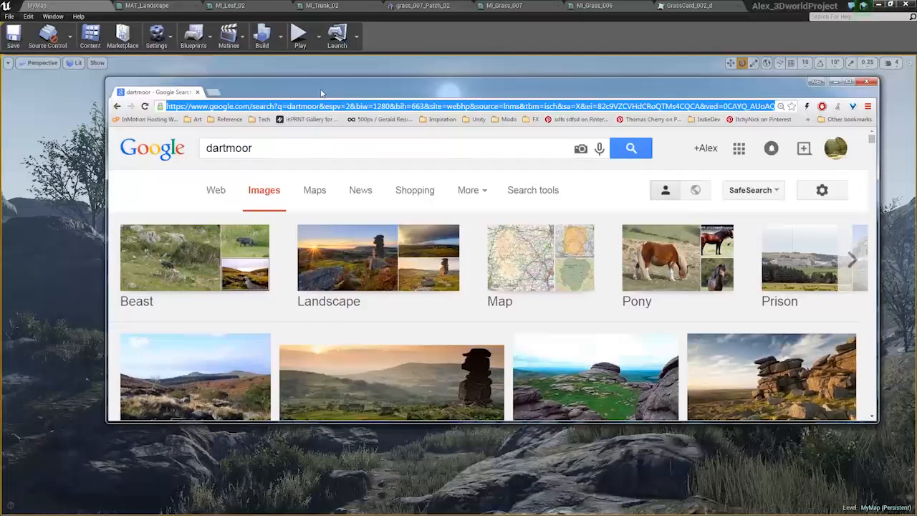
type("unreal ")
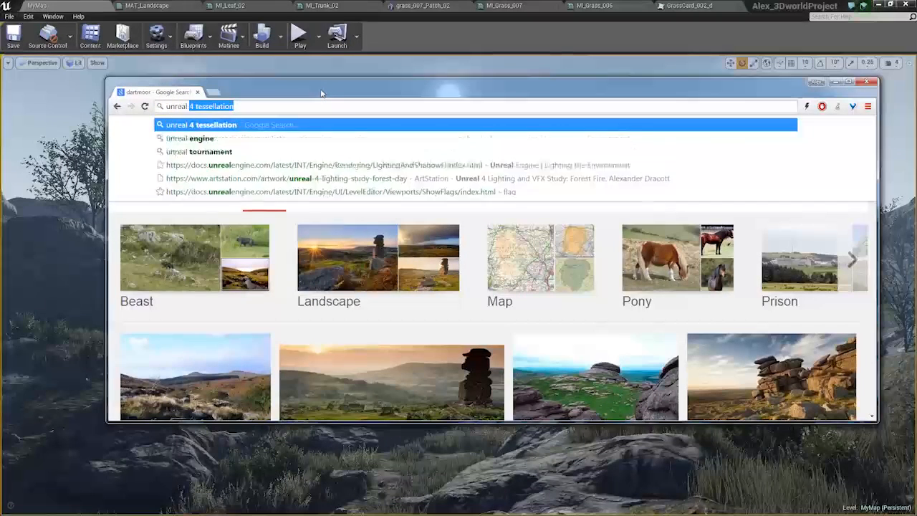
type("4 look up table")
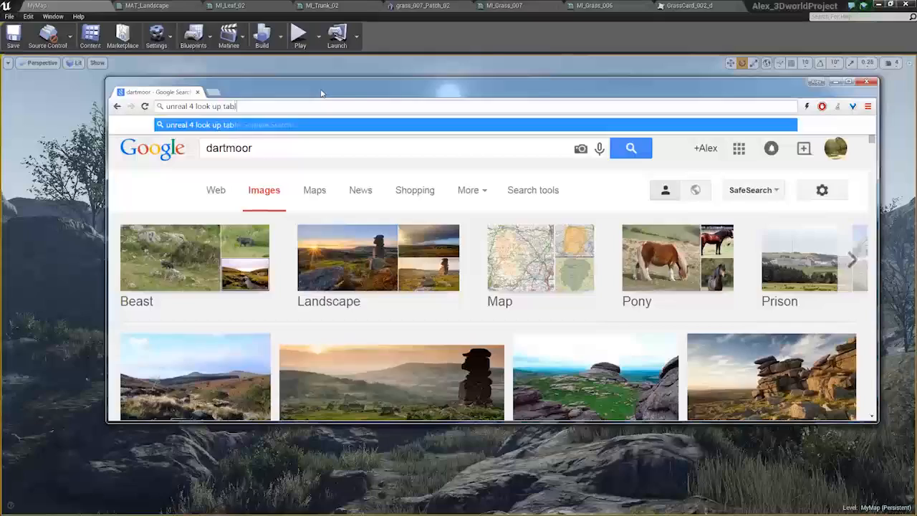
key("Return")
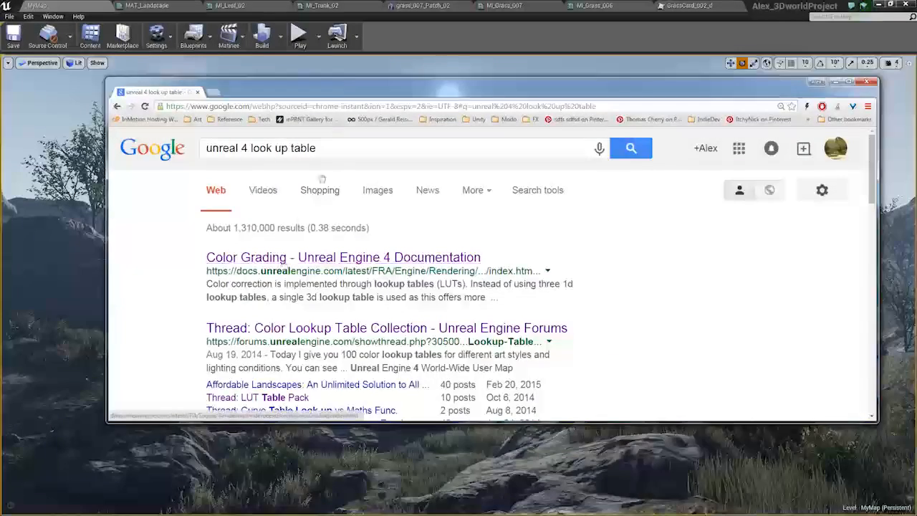
Open the forum thread on a color lookup table collection and read through it
mouse_move(353, 86)
left_mouse_down()
mouse_move(357, 94)
mouse_move(356, 83)
left_mouse_up()
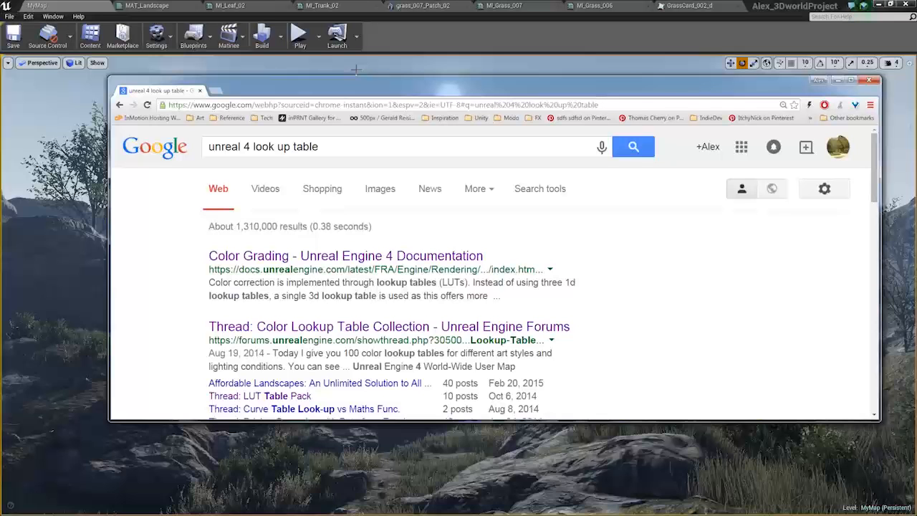
left_click_drag(463, 93, 479, 61)
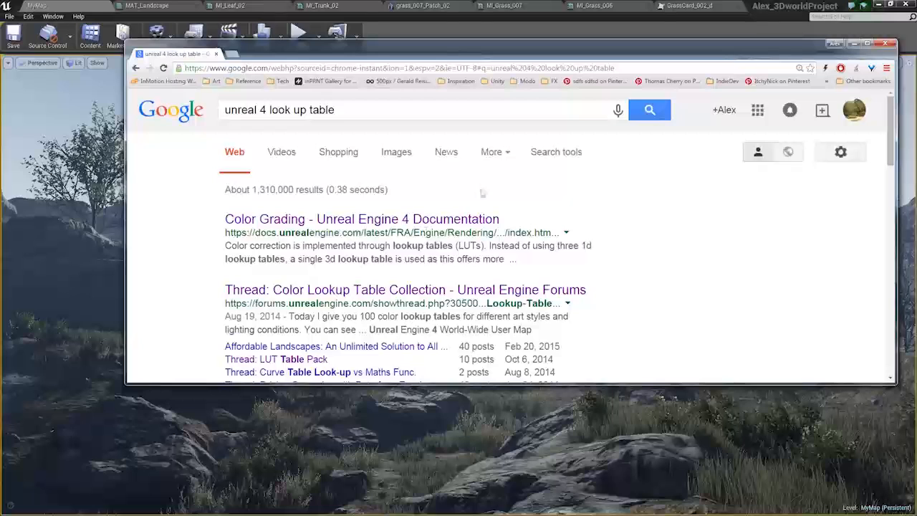
left_click(388, 289)
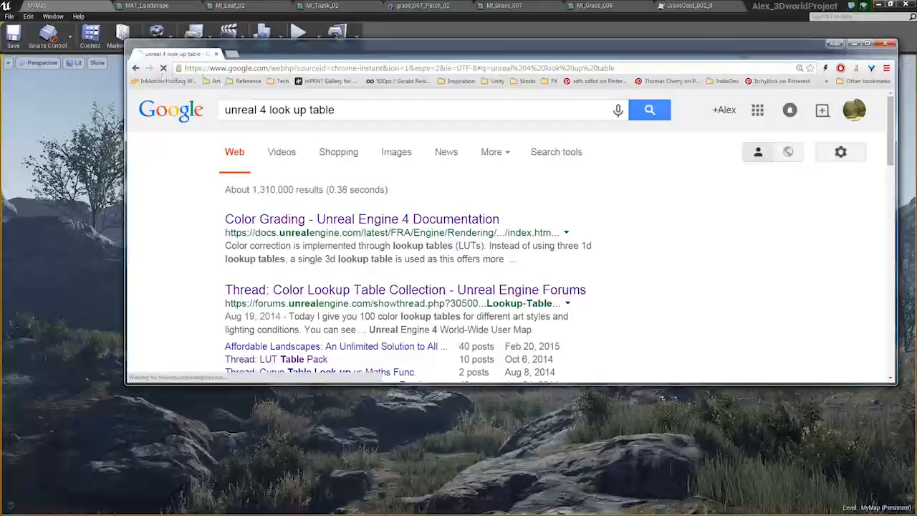
scroll(560, 235, "down", 3)
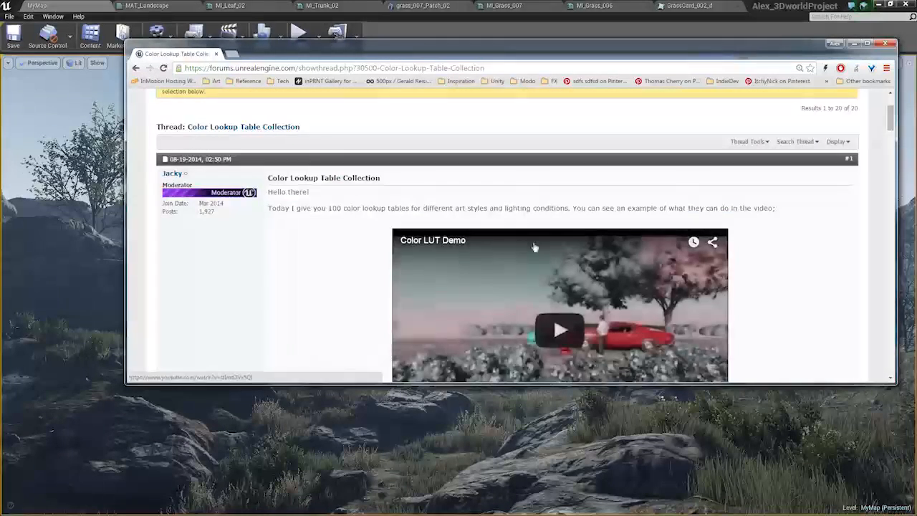
scroll(321, 207, "down", 3)
scroll(327, 200, "up", 3)
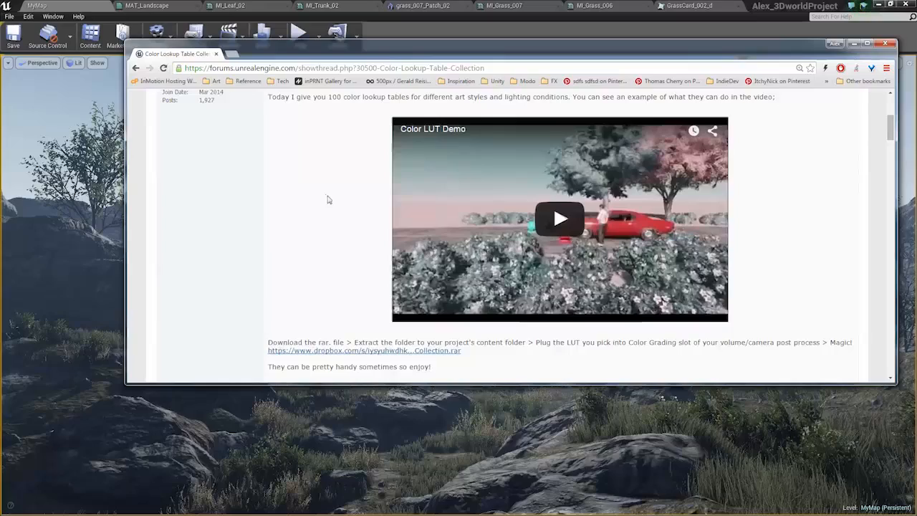
left_click(136, 68)
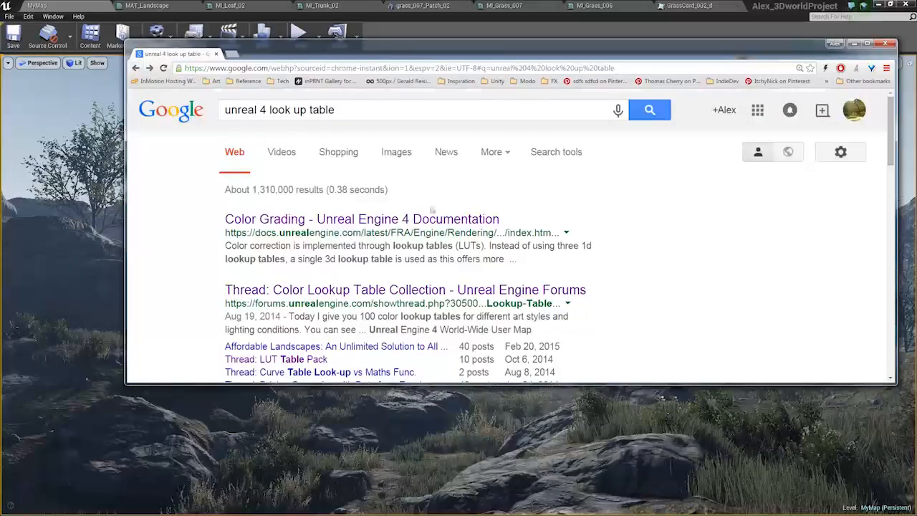
Open the Unreal Engine Color Grading documentation page and scroll through its sections on lookup tables
left_click(411, 222)
scroll(507, 209, "down", 3)
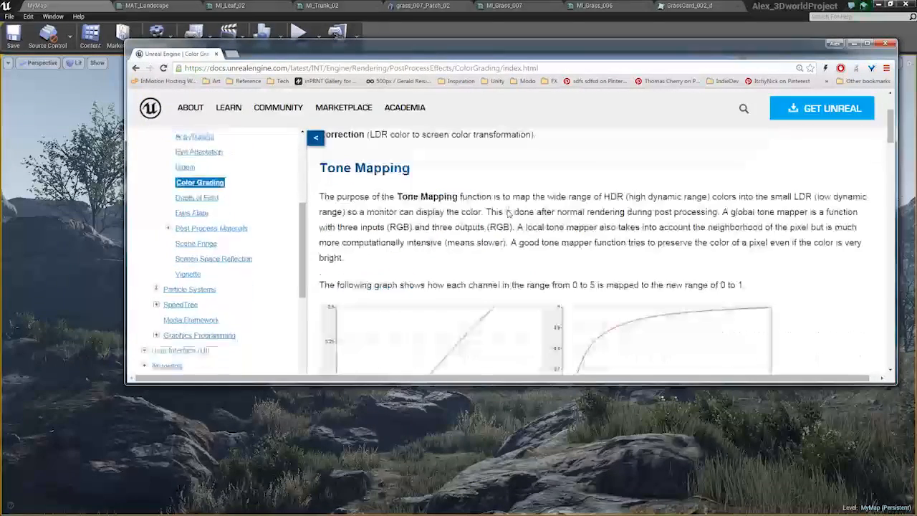
scroll(509, 208, "down", 3)
scroll(508, 184, "up", 3)
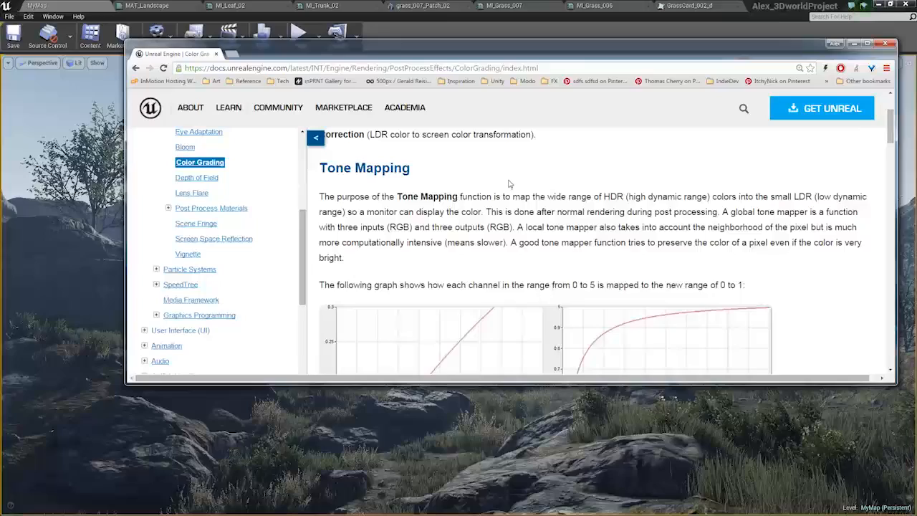
scroll(542, 194, "down", 10)
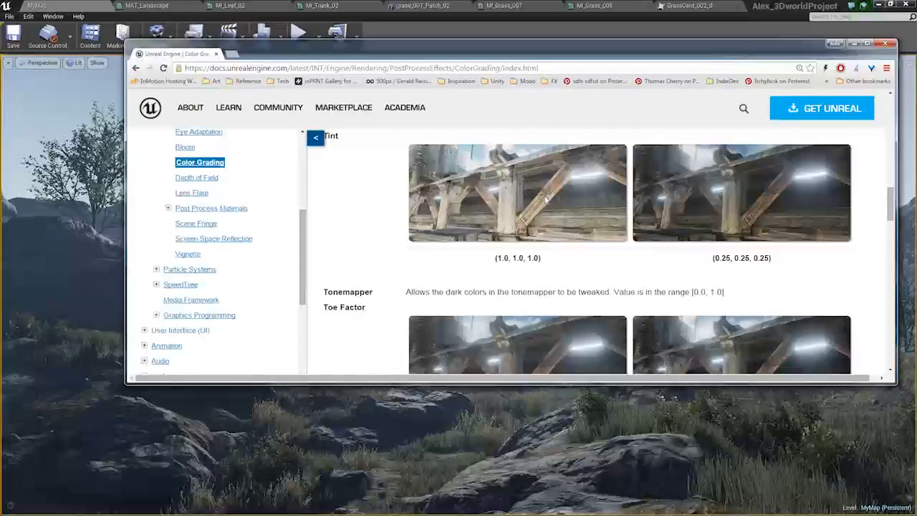
scroll(544, 199, "up", 10)
scroll(538, 190, "down", 15)
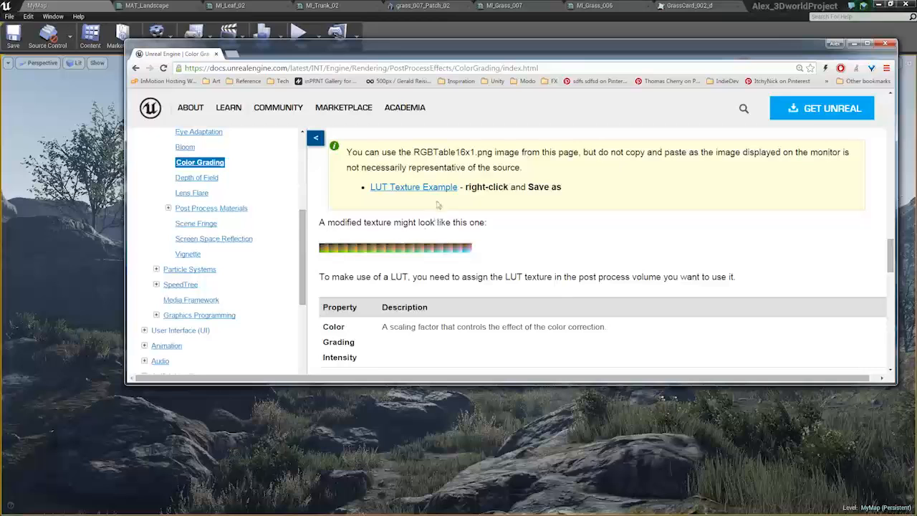
Save the LUT Texture Example image as RGBTable16x1.png to the Desktop
right_click(434, 190)
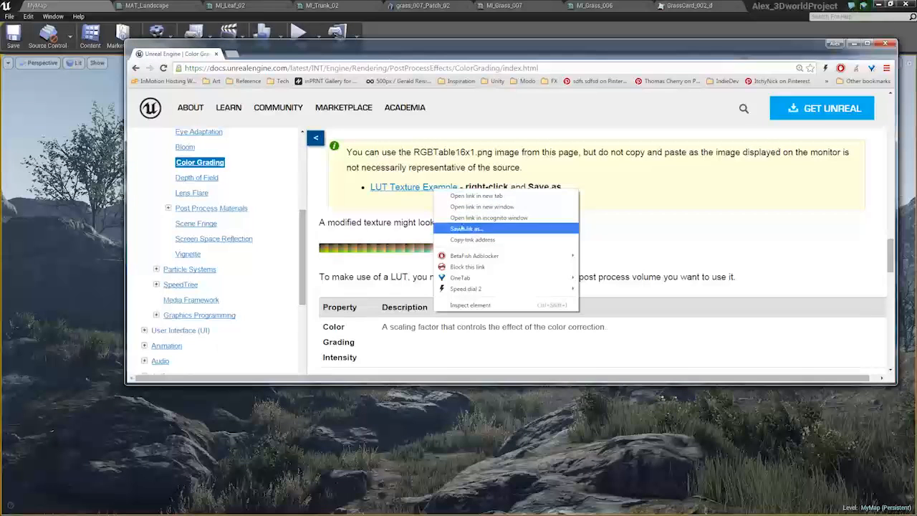
left_click(464, 228)
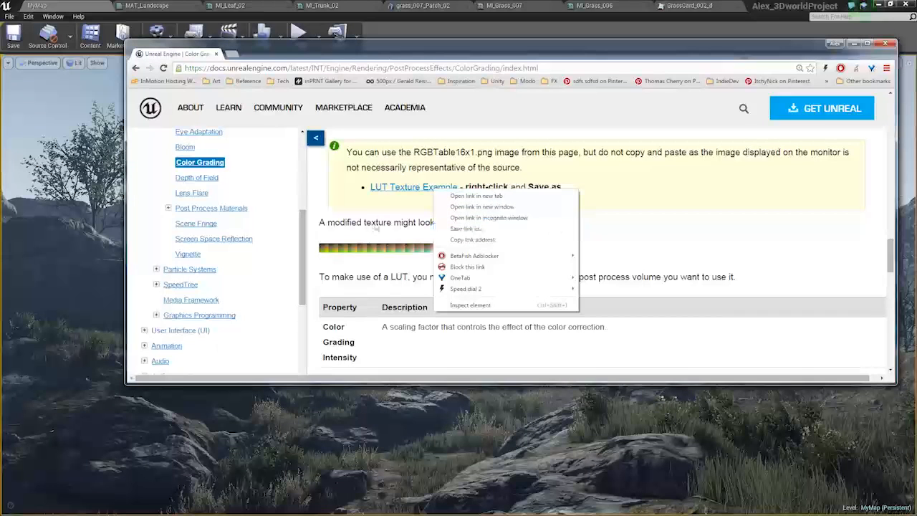
right_click(399, 189)
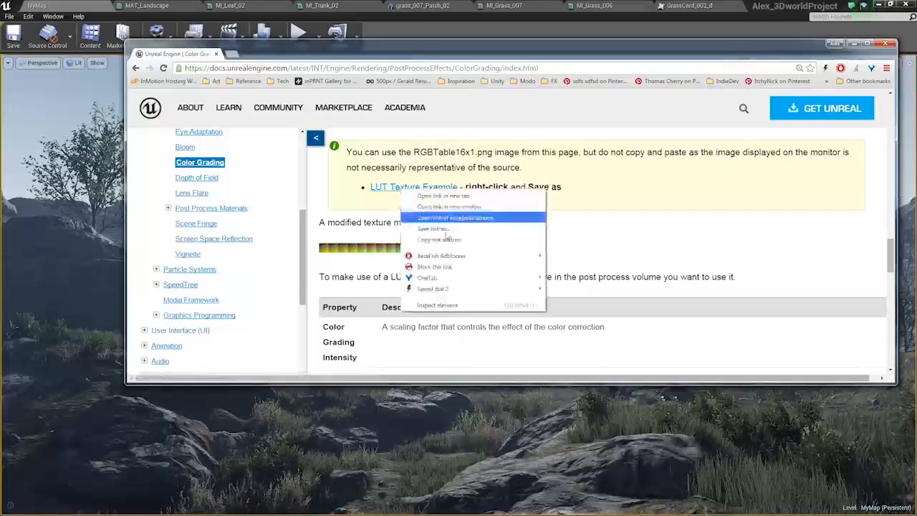
left_click(433, 227)
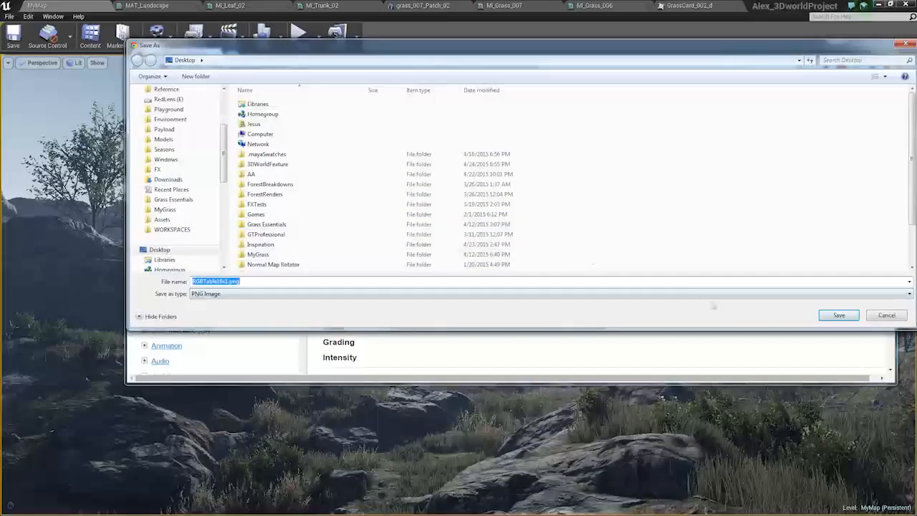
left_click(839, 315)
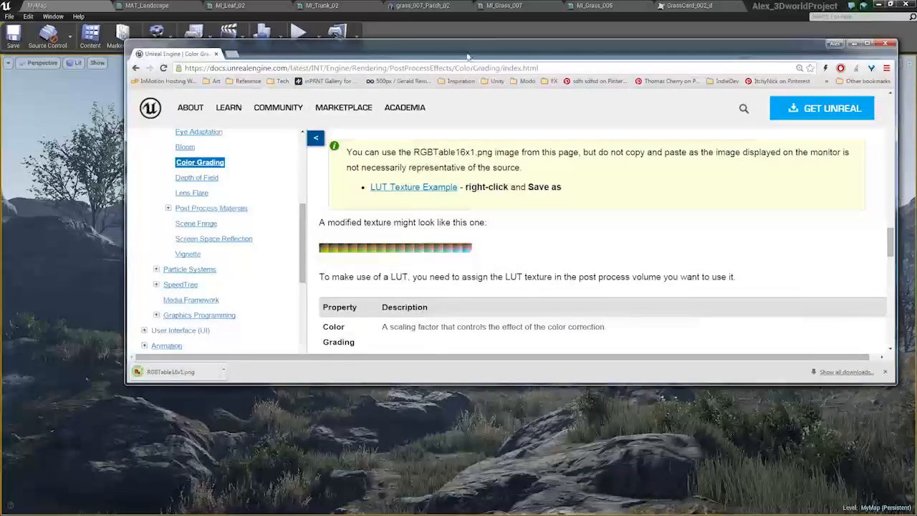
Switch to Photoshop, create a new clipboard-sized document and paste the captured editor screenshot into it
left_click_drag(467, 54, 916, 141)
right_click_drag(431, 239, 429, 239)
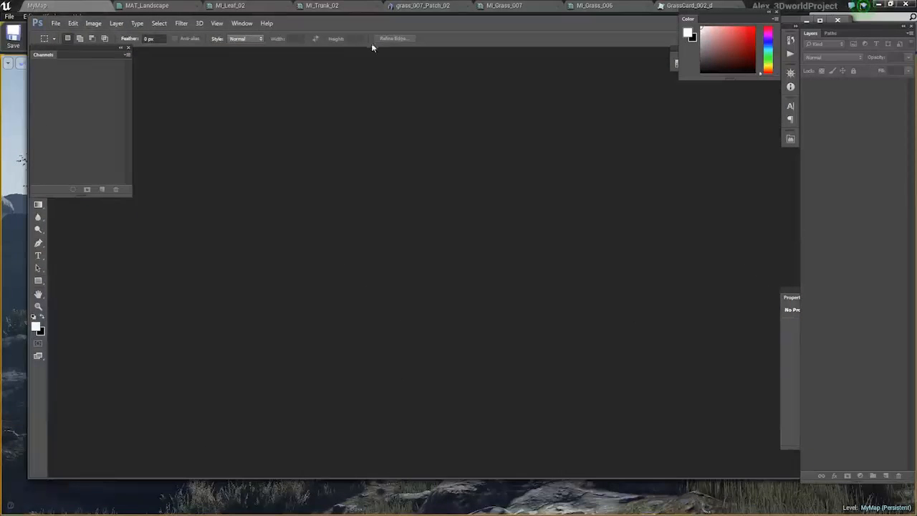
double_click(375, 25)
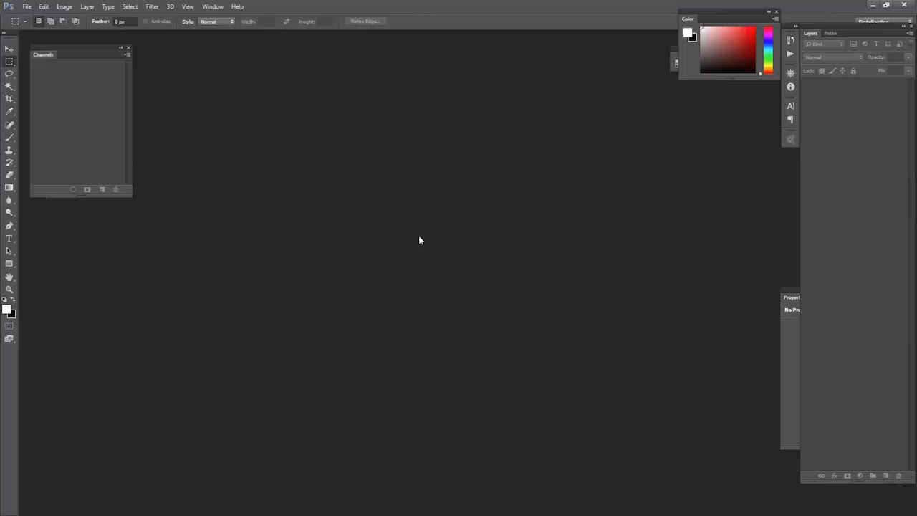
key("ctrl+n")
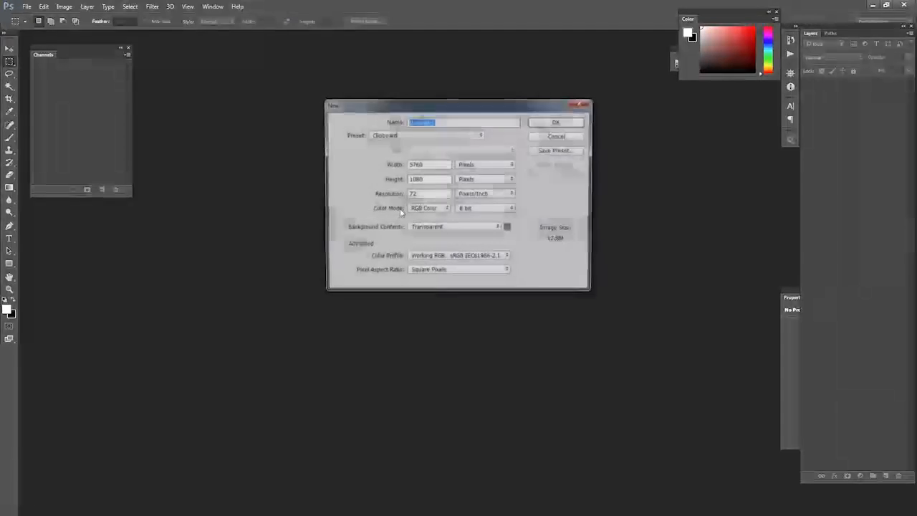
key("Return")
key("ctrl+v")
Crop the pasted screenshot to the editor viewport area
scroll(408, 262, "up", 8, "alt")
left_click_drag(432, 301, 347, 280)
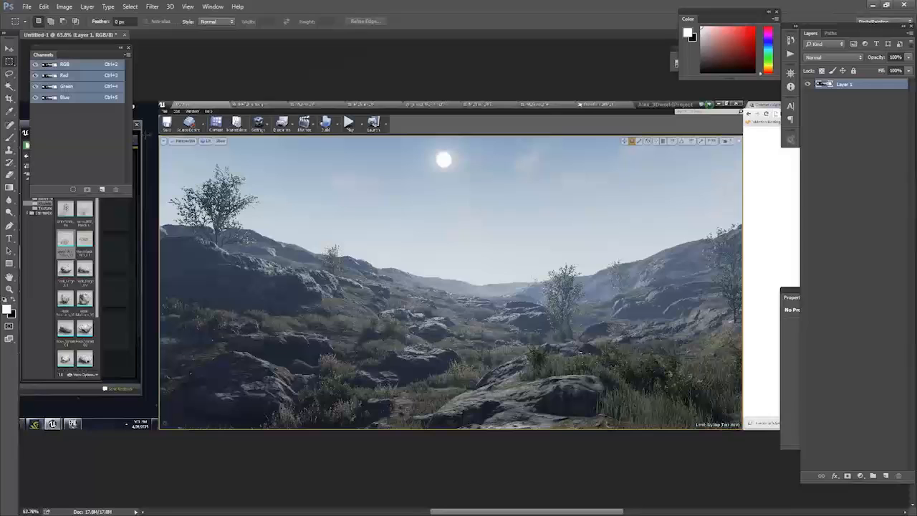
left_click_drag(159, 139, 738, 426)
left_click(63, 6)
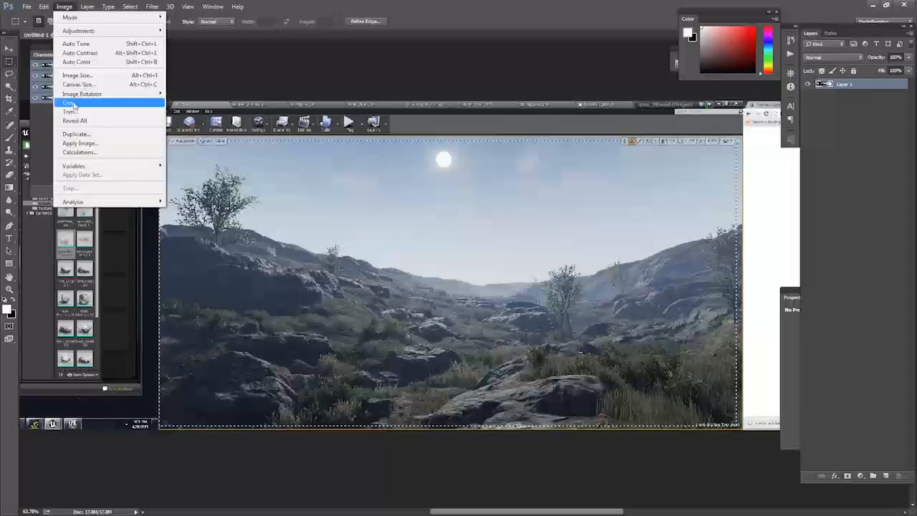
left_click(71, 100)
Add a Curves adjustment layer above the screenshot layer
scroll(509, 262, "up", 3, "alt")
scroll(519, 267, "down", 3, "alt")
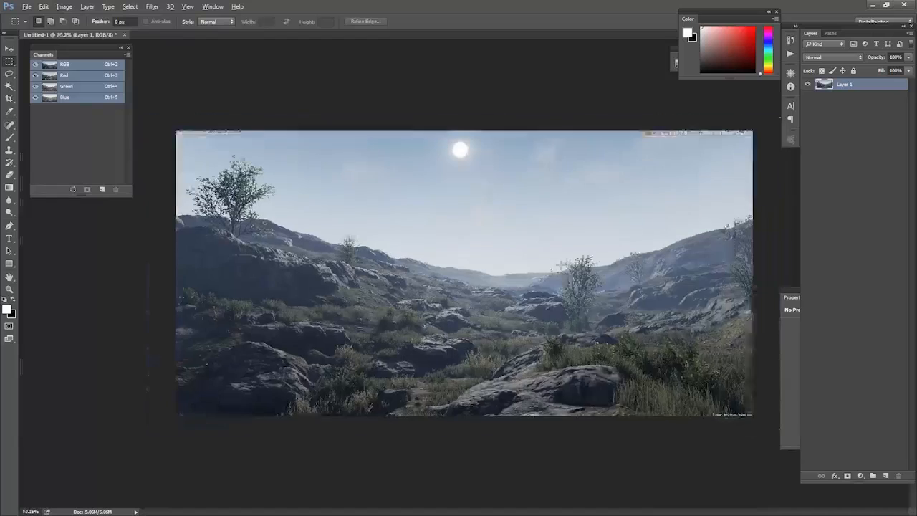
scroll(565, 268, "up", 2, "alt")
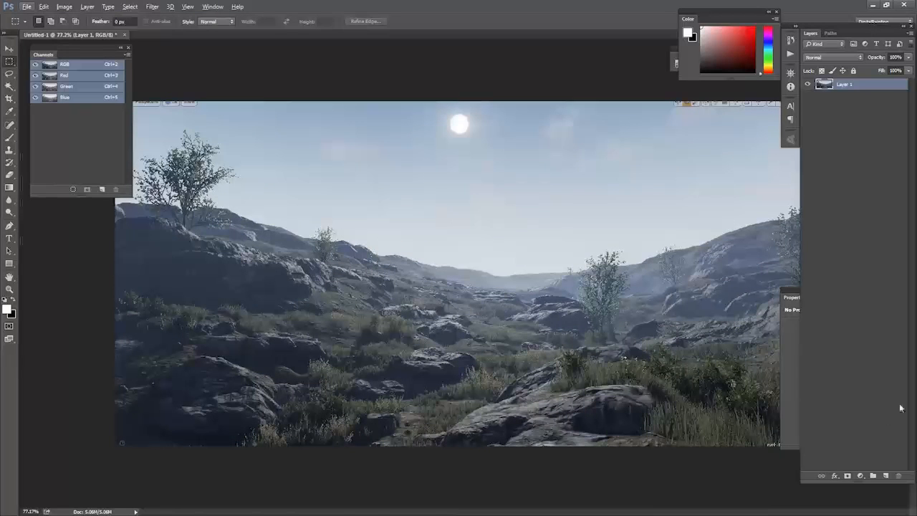
left_click(860, 476)
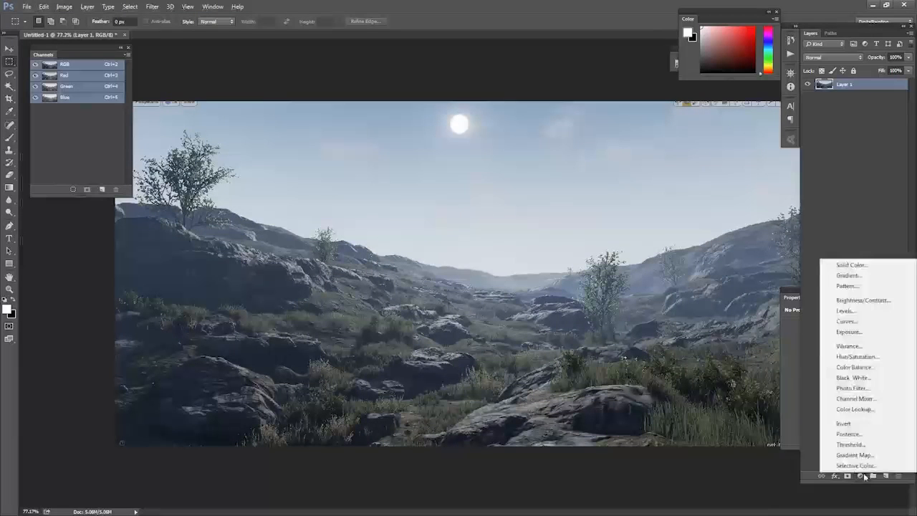
left_click(845, 322)
left_click(823, 84)
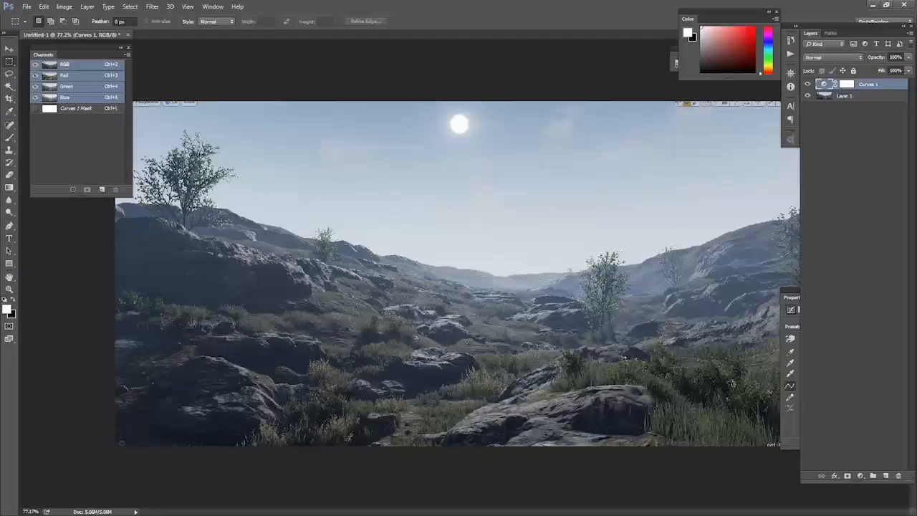
Apply the Increase Contrast (RGB) preset to the Curves layer
left_click(787, 297)
left_click(825, 328)
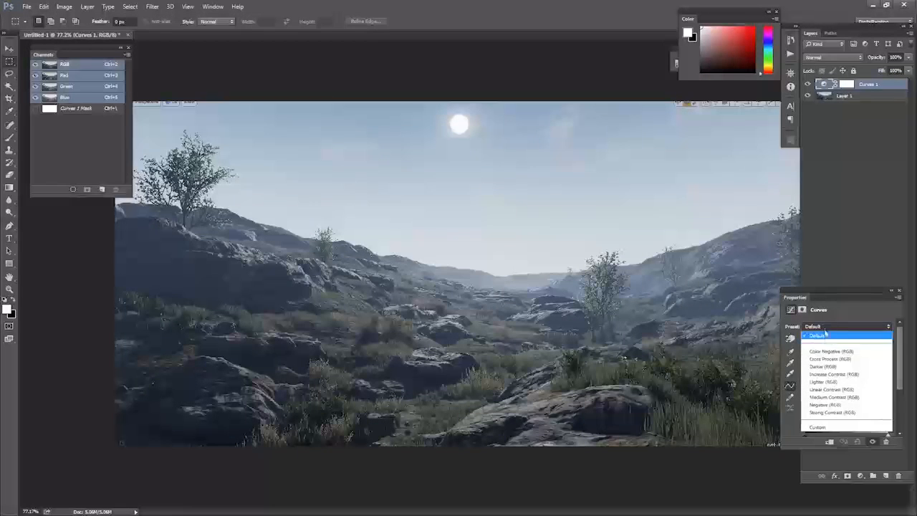
left_click(828, 373)
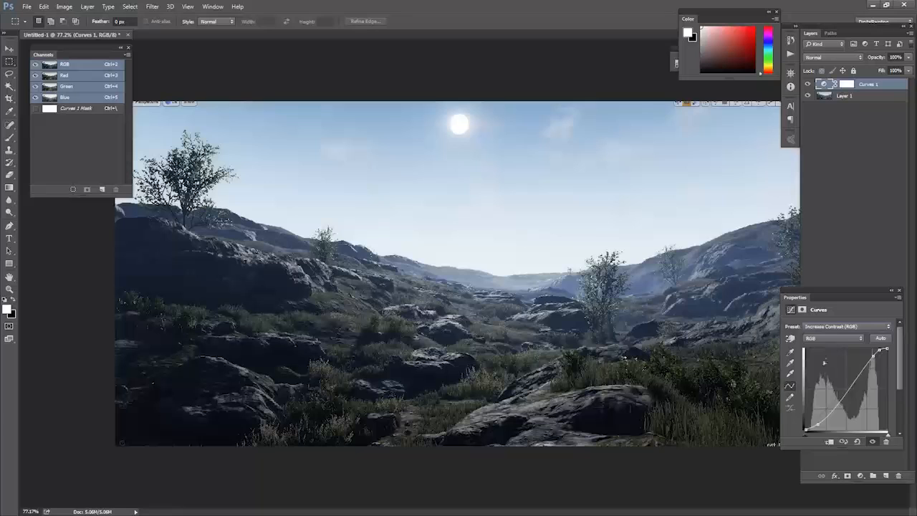
Set the Curves layer's opacity to 59% and duplicate the layer
left_click(908, 57)
left_click_drag(904, 70, 888, 69)
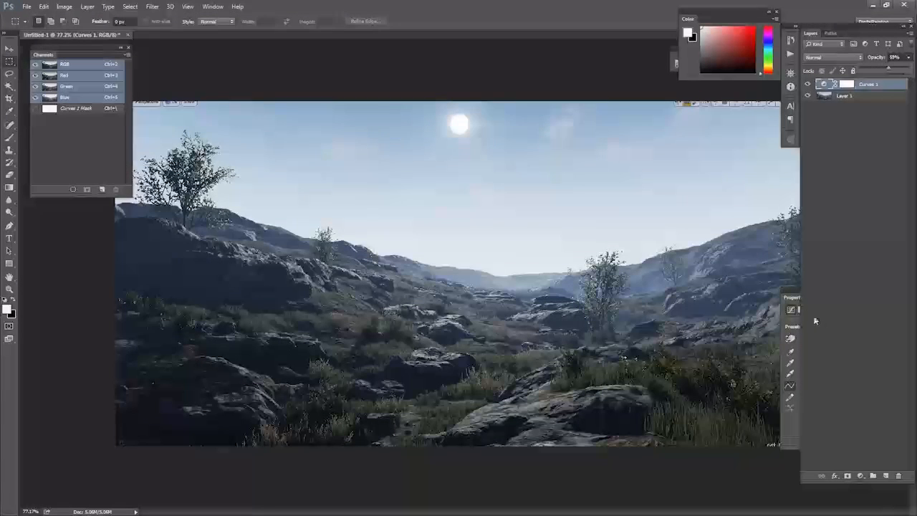
key("ctrl+j")
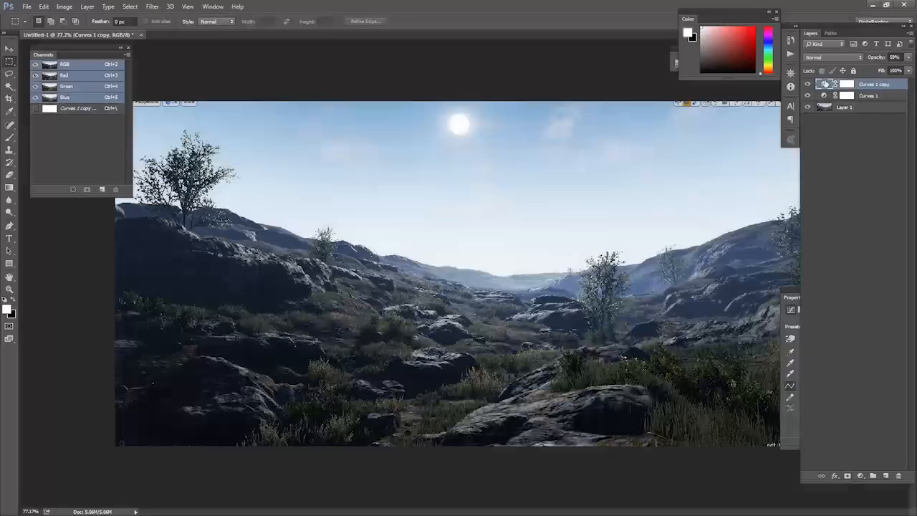
Reset the duplicated Curves layer to the Default preset
left_click_drag(794, 294, 81, 217)
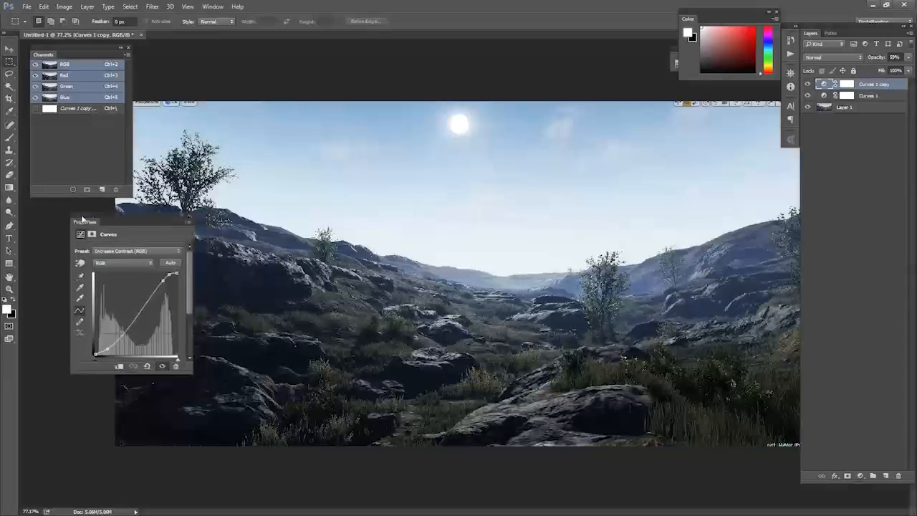
left_click(118, 251)
left_click(120, 259)
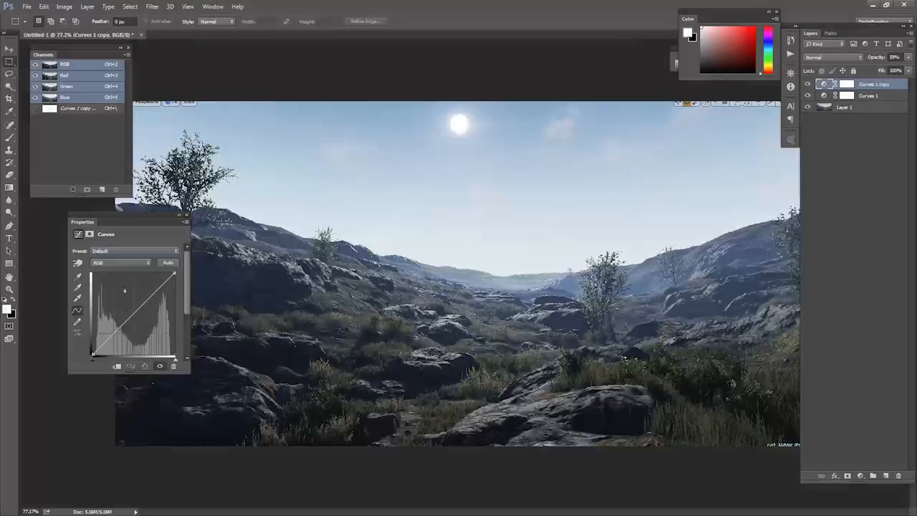
left_click(120, 263)
Switch the Curves layer to the Green channel and adjust its curve with a midtone point
left_click(113, 282)
left_click(113, 332)
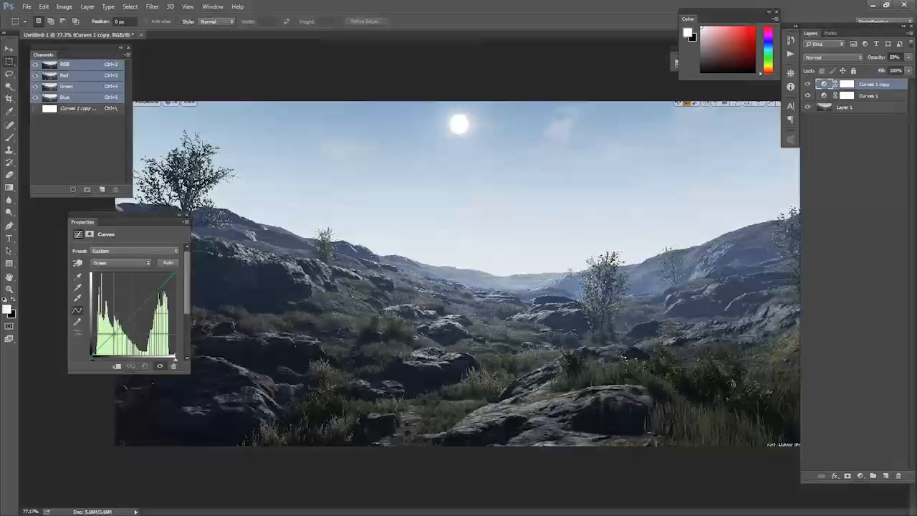
left_click_drag(115, 334, 116, 335)
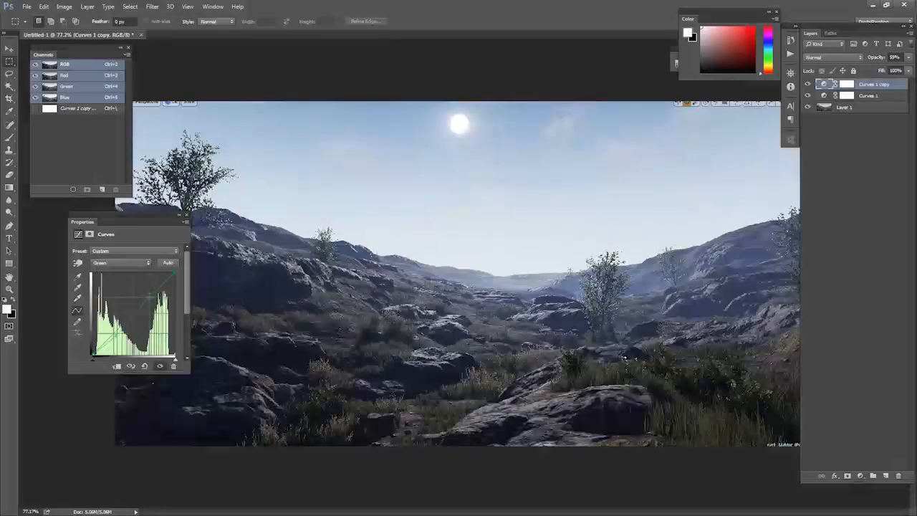
left_click_drag(146, 297, 147, 296)
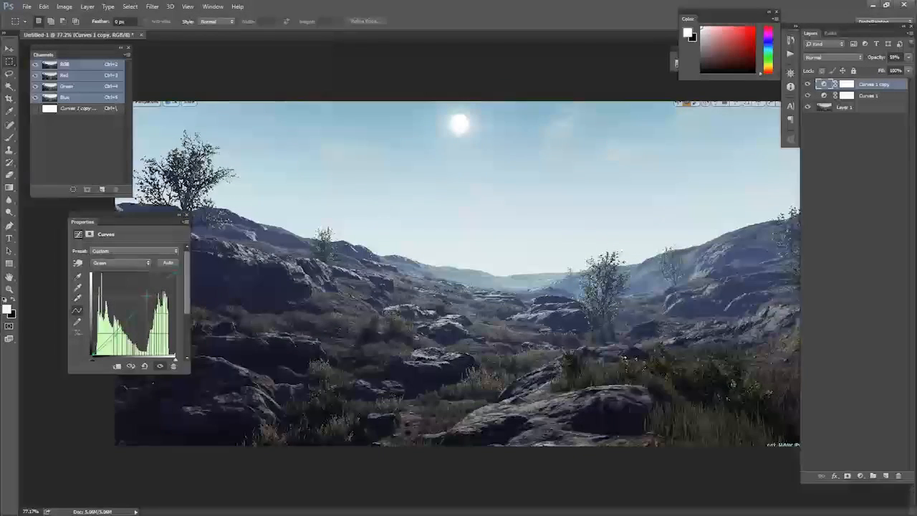
Zoom into the graded image and switch to the Unreal Editor to compare it with the viewport
scroll(442, 358, "up", 6, "alt")
mouse_move(442, 358)
left_mouse_down()
mouse_move(468, 282)
mouse_move(446, 366)
left_mouse_up()
scroll(445, 367, "down", 3, "alt")
scroll(446, 367, "down", 1, "alt")
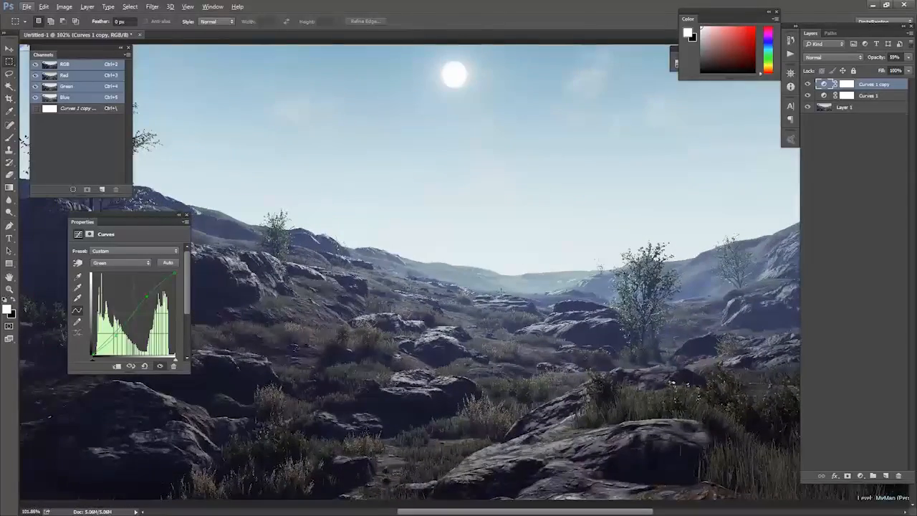
key("alt+Tab")
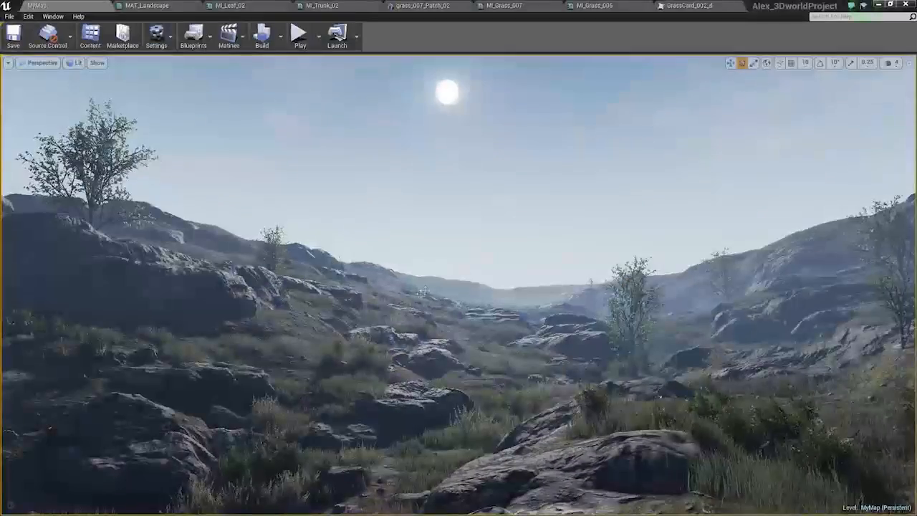
right_click_drag(424, 291, 418, 294)
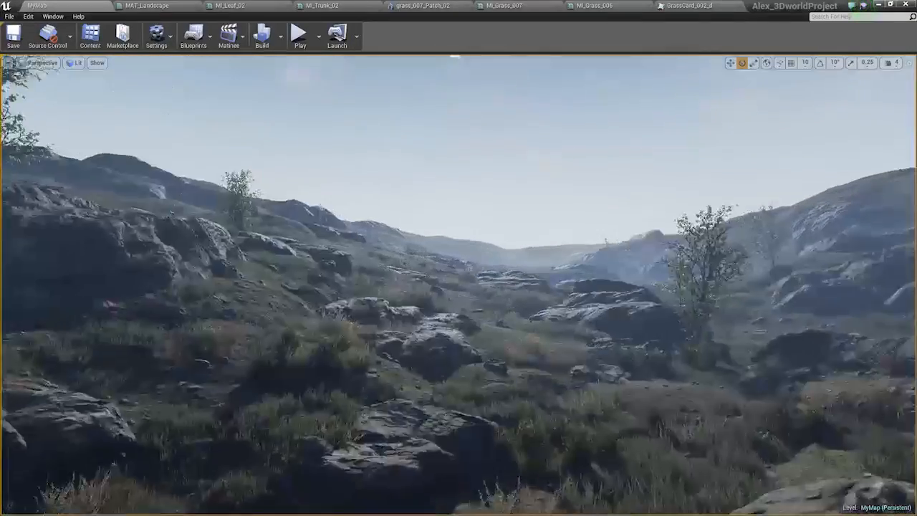
Fly the viewport camera around the landscape and return to the original view
key("w")
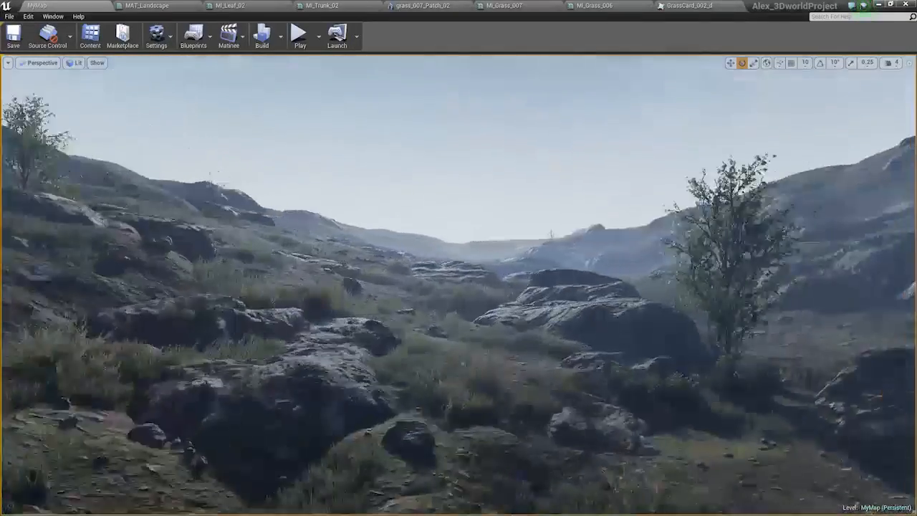
key("d")
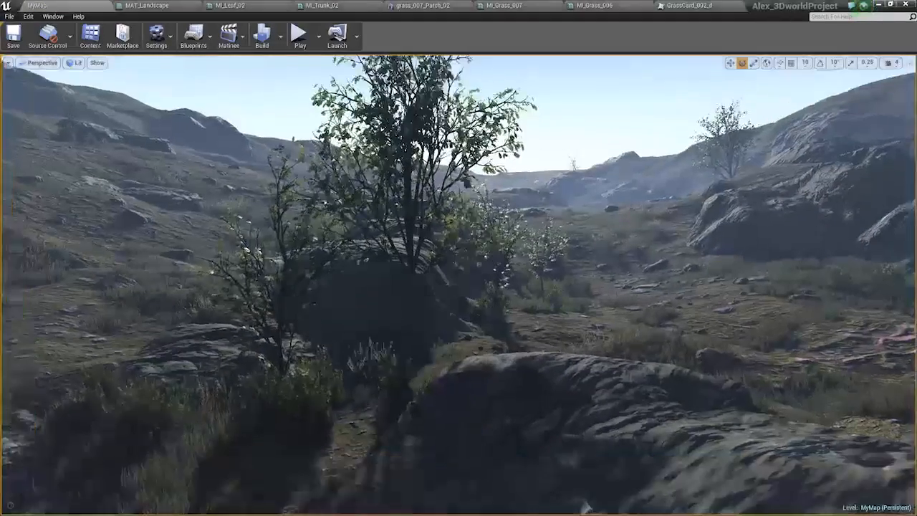
right_click_drag(573, 229, 574, 243)
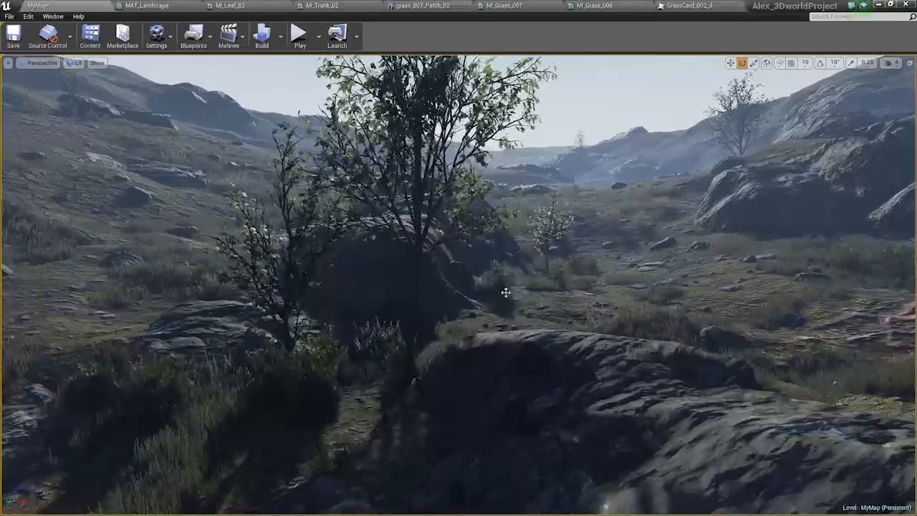
key("ctrl+z")
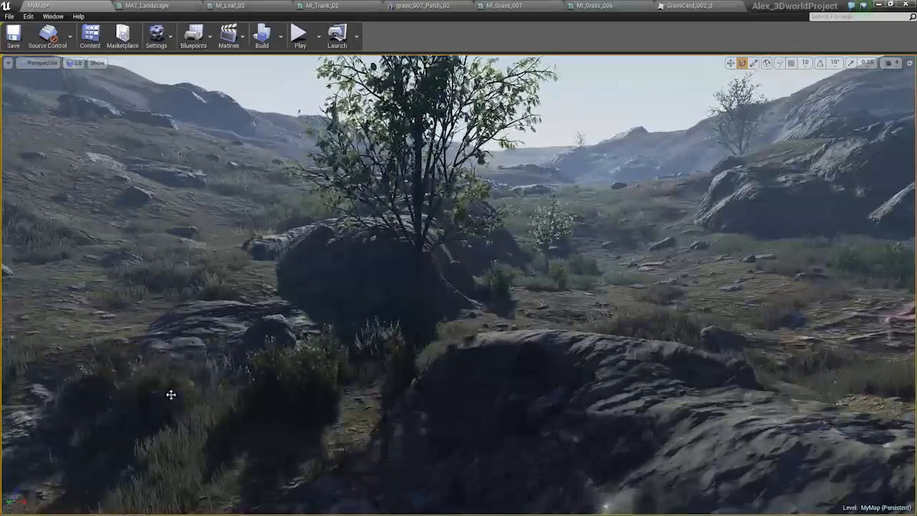
left_click(144, 394)
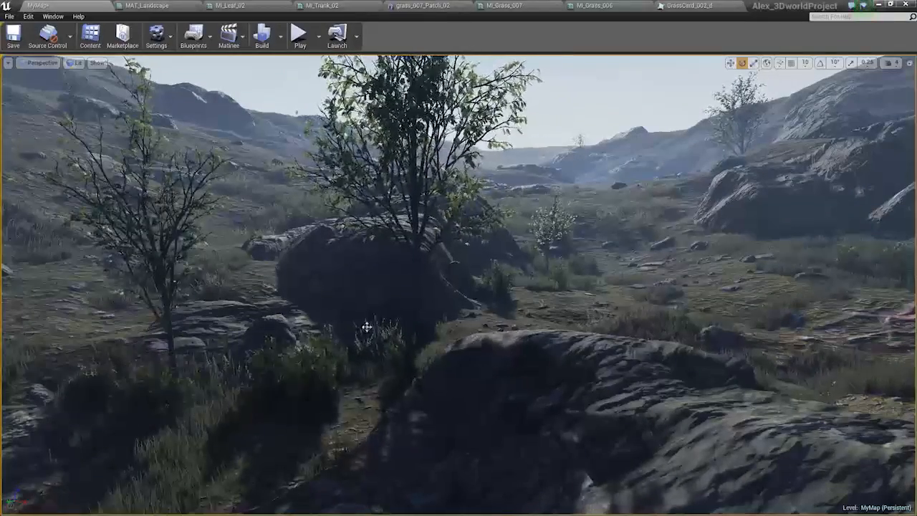
right_click_drag(366, 327, 351, 308)
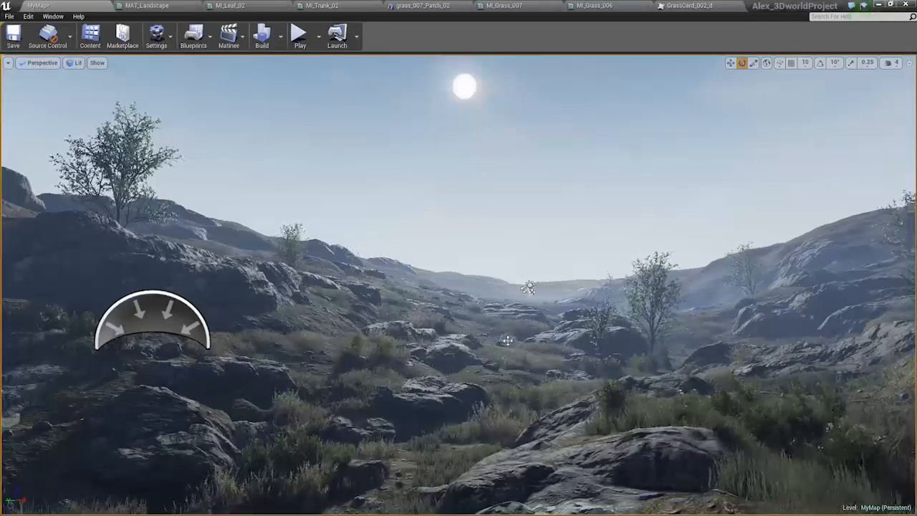
mouse_move(507, 340)
right_mouse_down()
mouse_move(507, 350)
mouse_move(517, 334)
right_mouse_up()
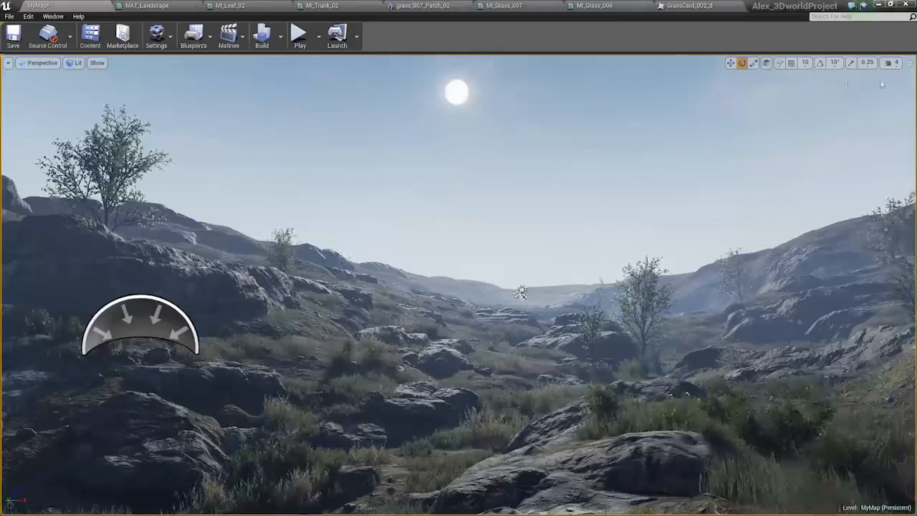
Switch to the reference image board and browse the forest mood photos
key("alt+Tab")
key("alt+Tab")
key("Escape")
left_click_drag(916, 115, 458, 1)
key("alt+Tab")
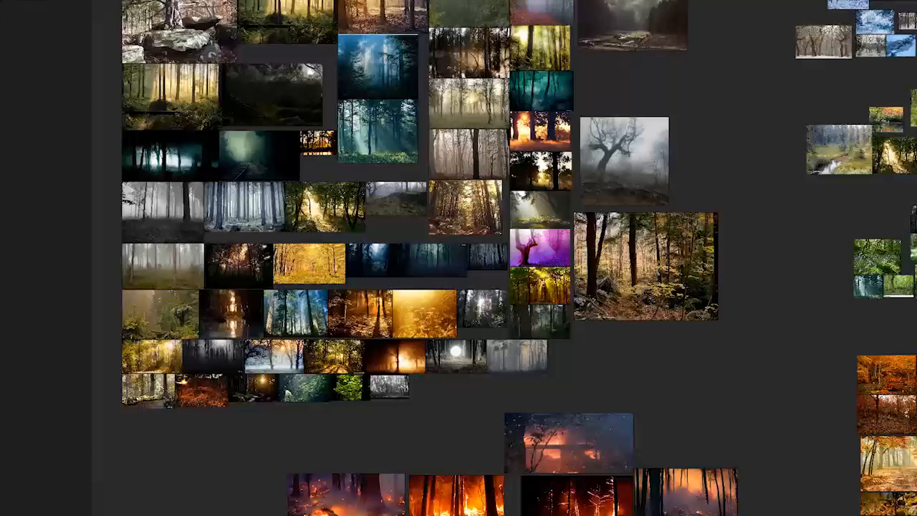
scroll(414, 230, "up", 3)
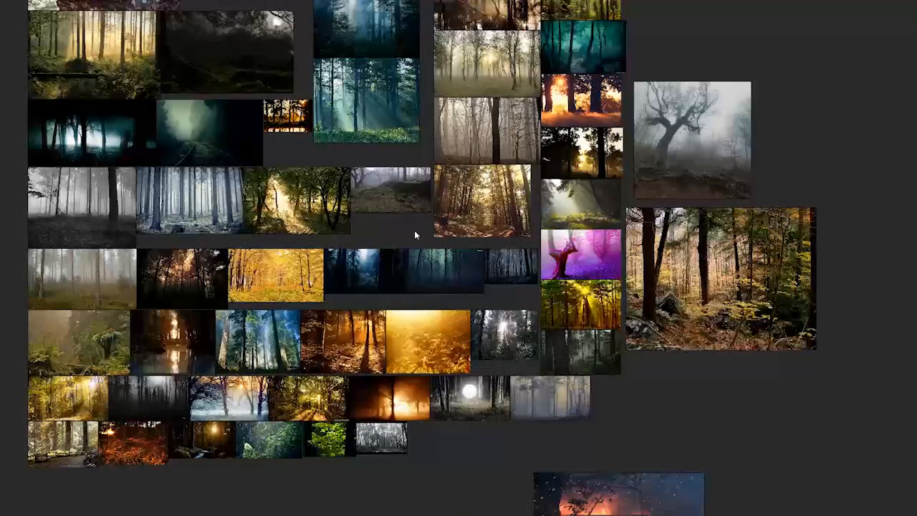
middle_click_drag(906, 290, 242, 259)
middle_click_drag(638, 219, 275, 239)
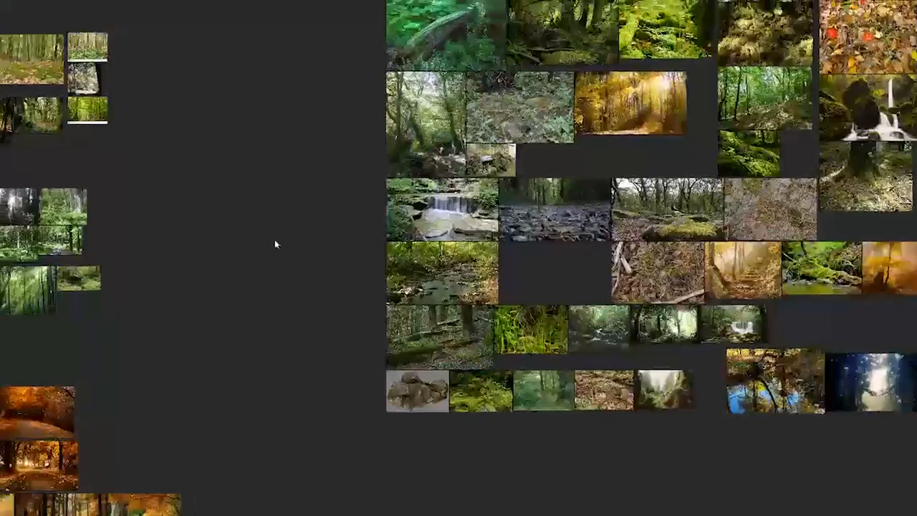
scroll(274, 239, "up", 5)
middle_click_drag(478, 267, 155, 313)
scroll(336, 317, "down", 6)
scroll(383, 326, "up", 3)
middle_click_drag(406, 300, 570, 280)
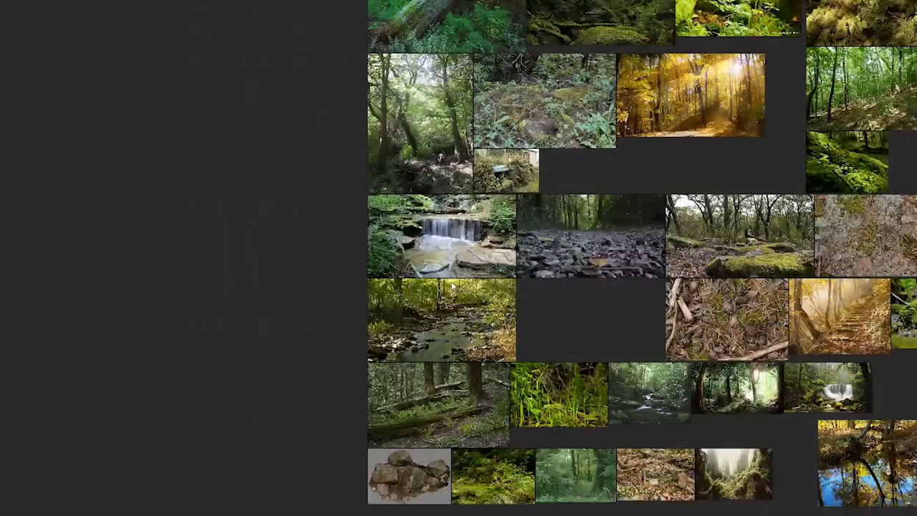
Return to the Unreal Editor and select the directional light in the viewport
key("alt+Tab")
key("alt+Tab")
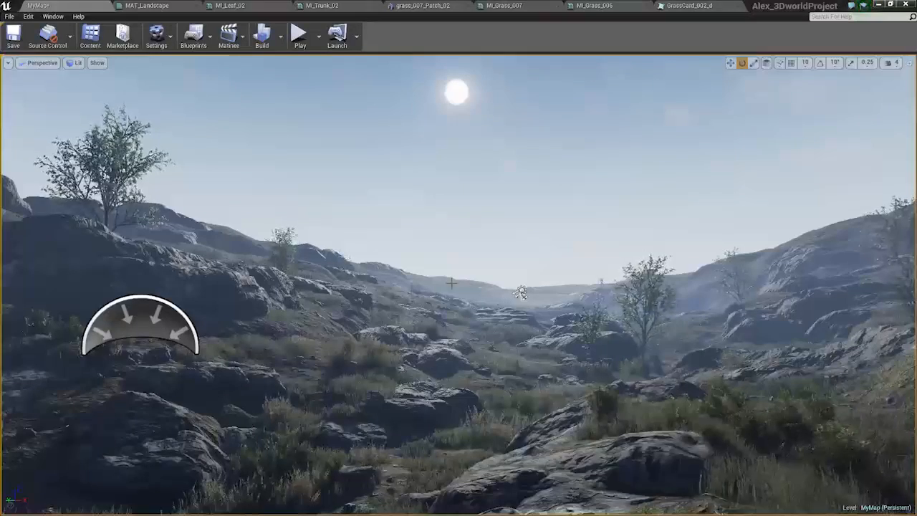
left_click(522, 292)
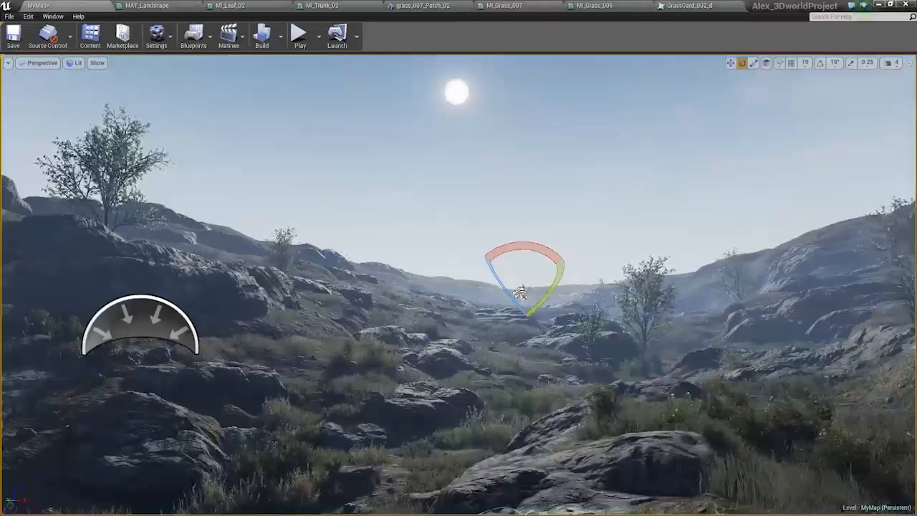